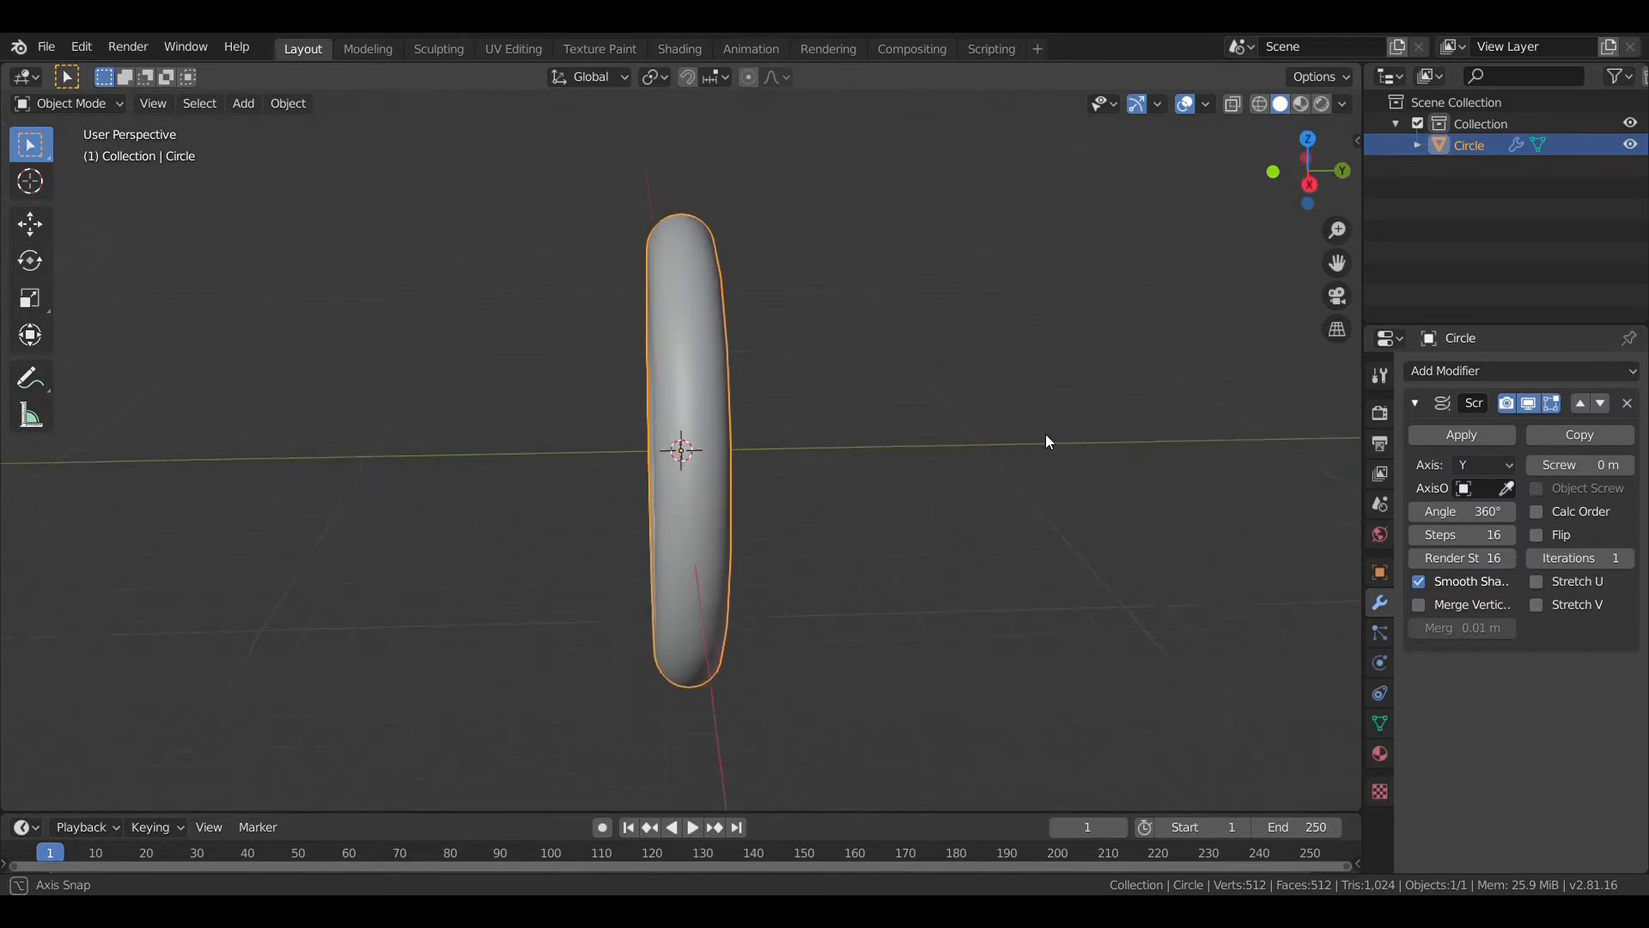
- Set the Screw modifier's screw to 600 m, angle to 50000° and steps to 6000 to form a long coil
click(1581, 465)
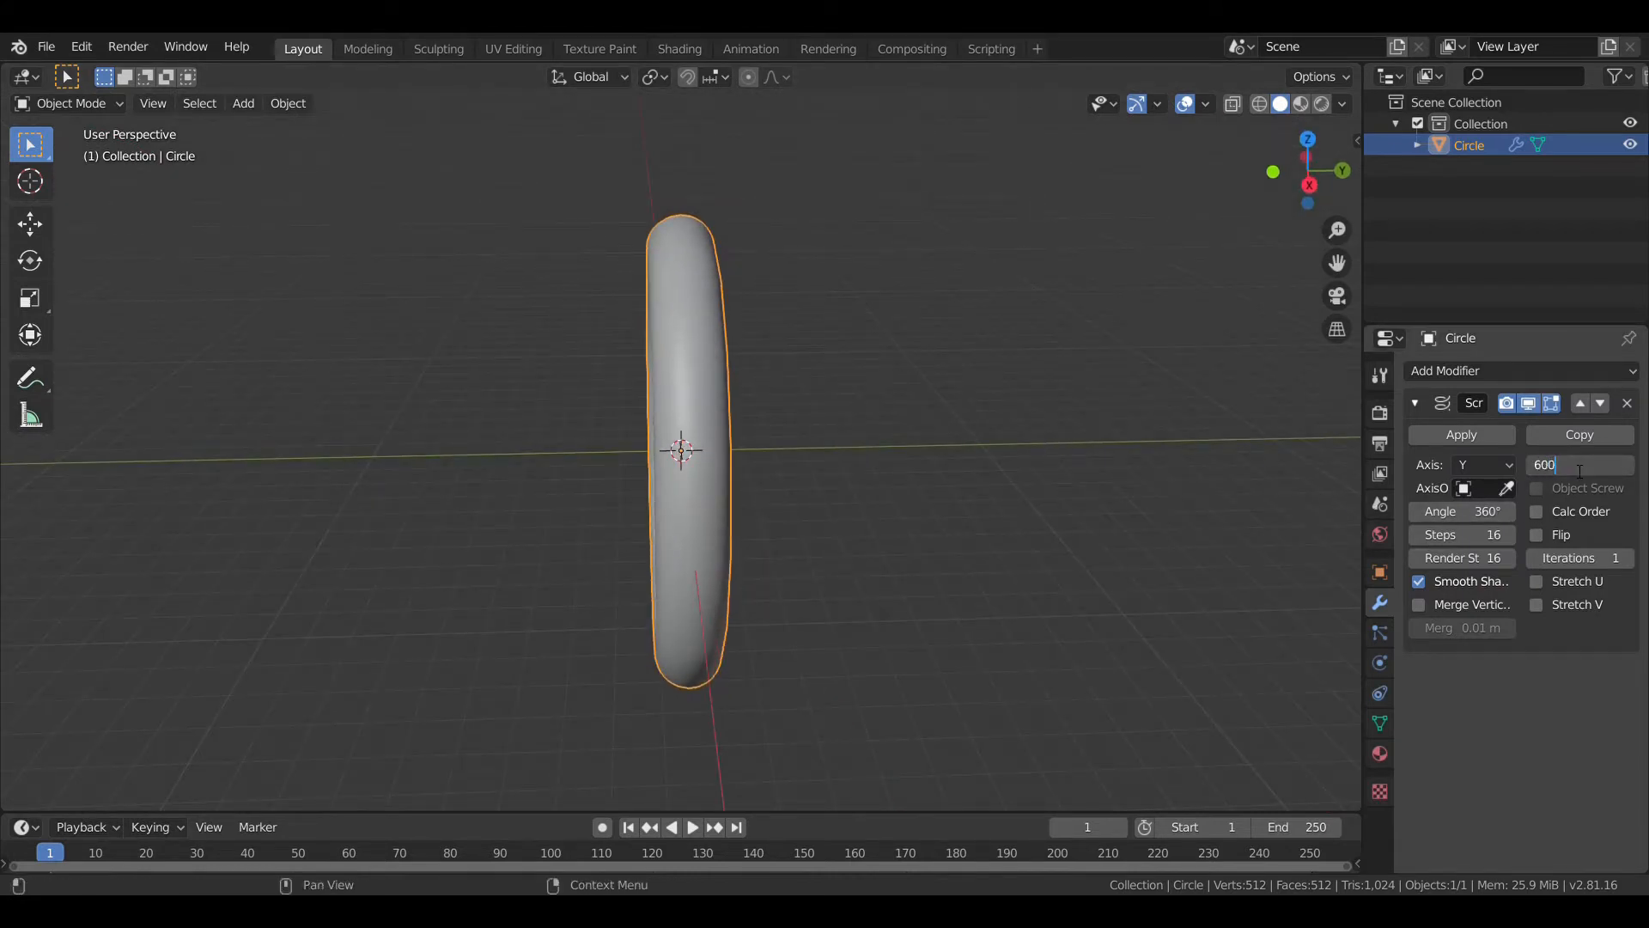
key(Return)
middle_drag(1026, 573, 1191, 567)
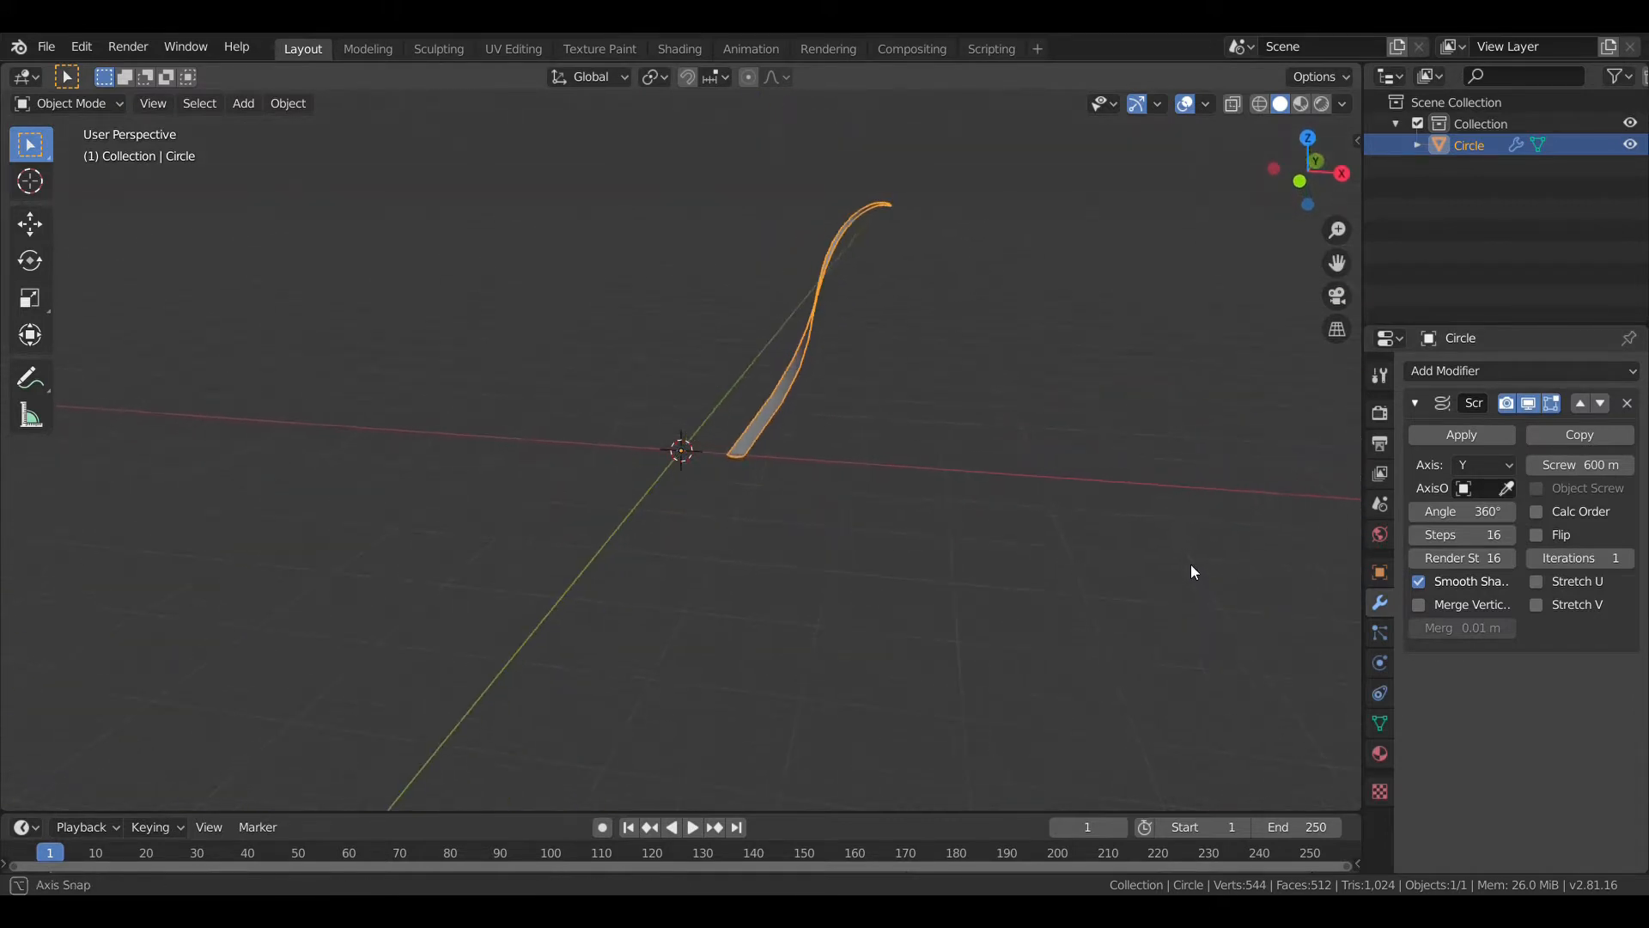
click(1474, 515)
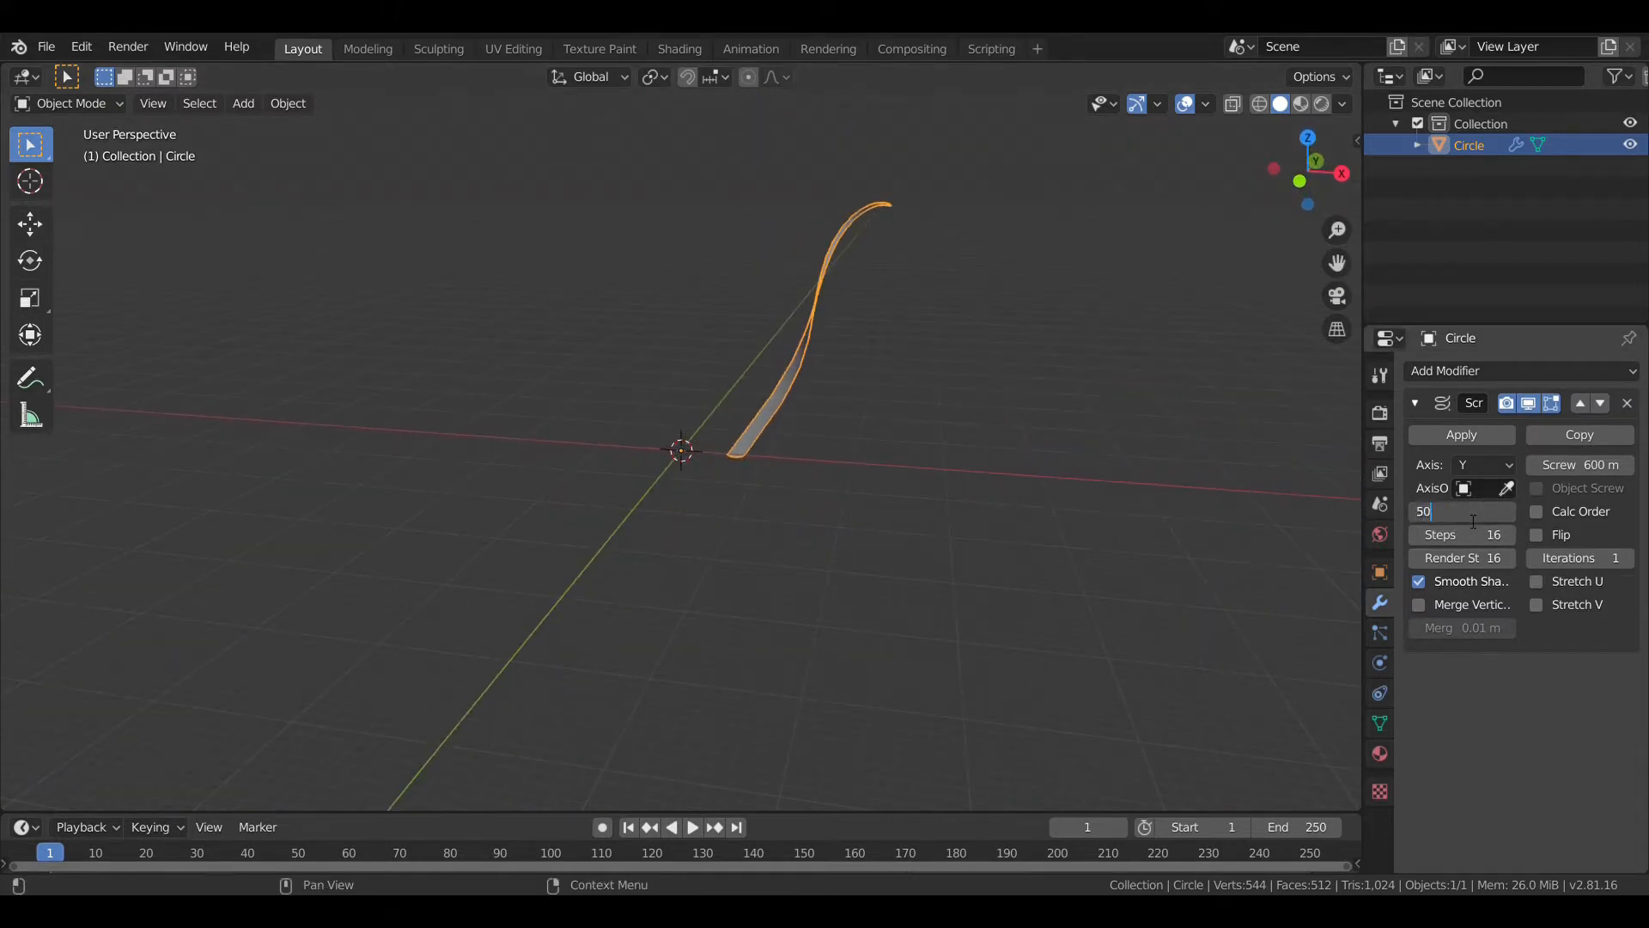
text(50000)
key(Return)
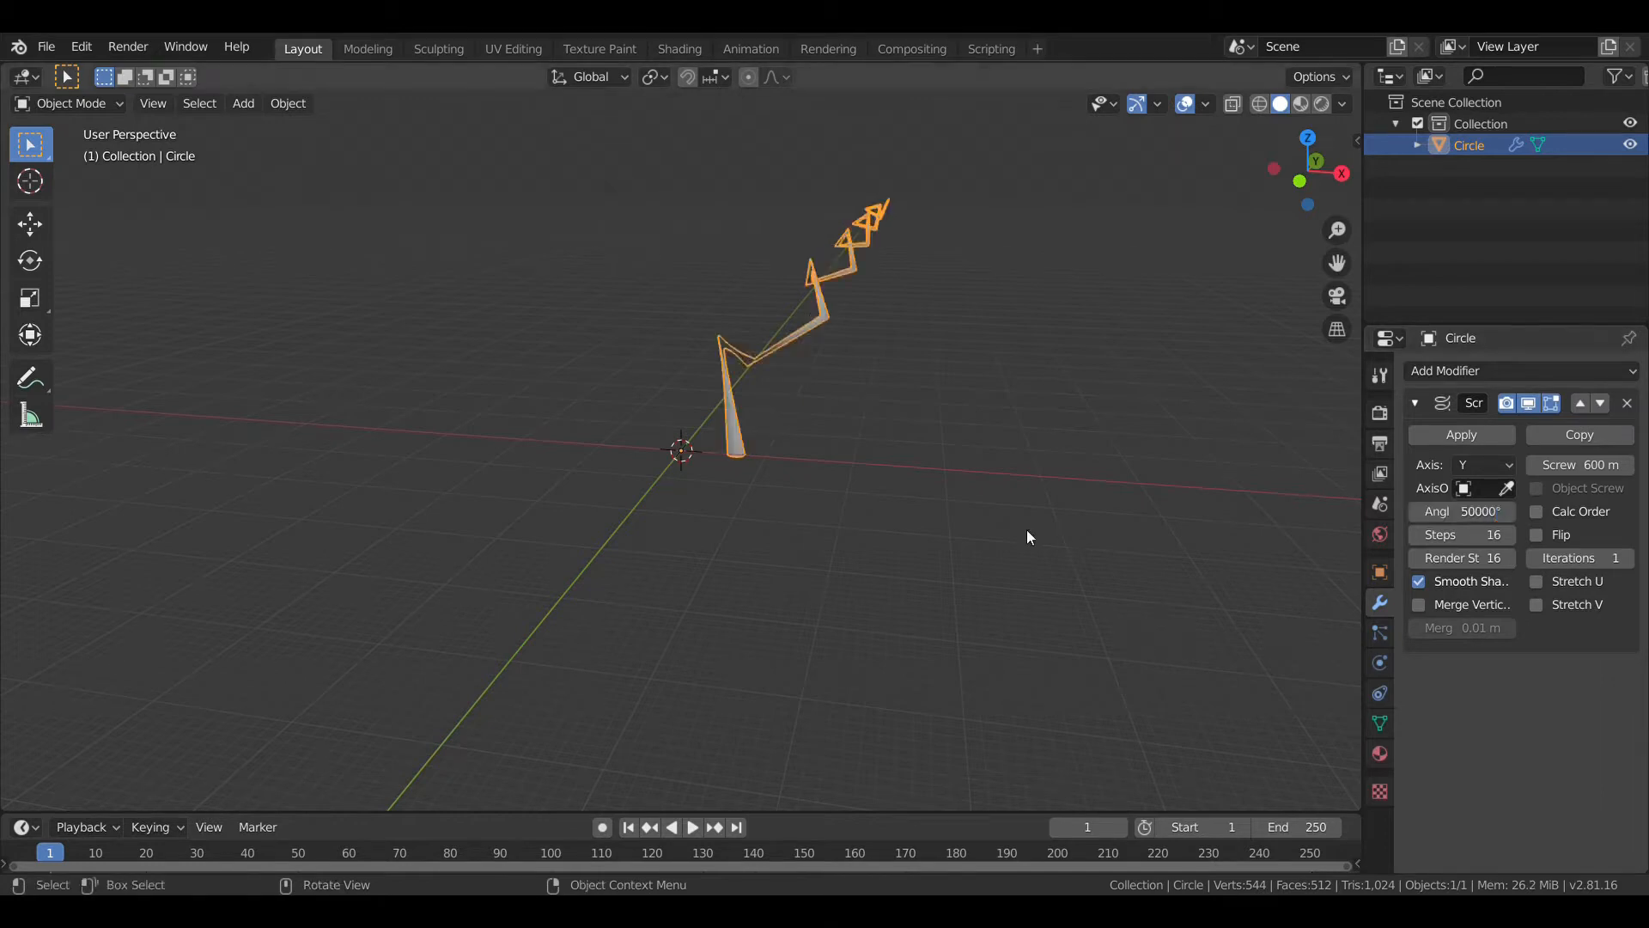
click(1467, 536)
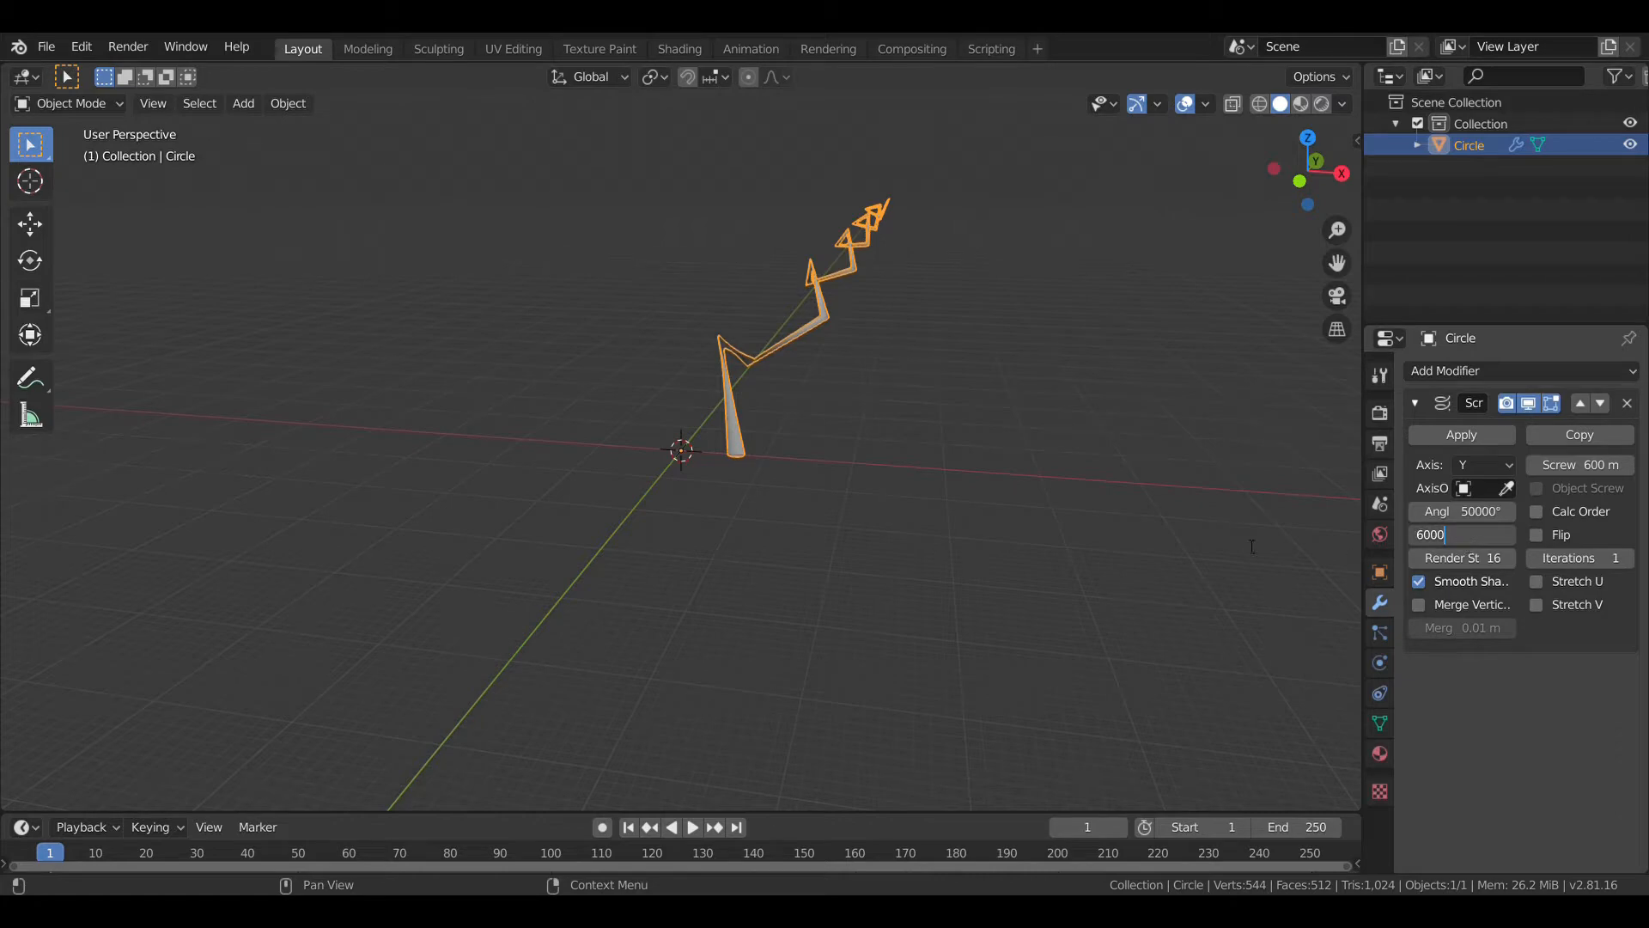
key(Return)
middle_drag(1028, 472, 891, 436)
- Scale down the circle profile in Edit Mode so the coil's tube becomes much thinner
key(Tab)
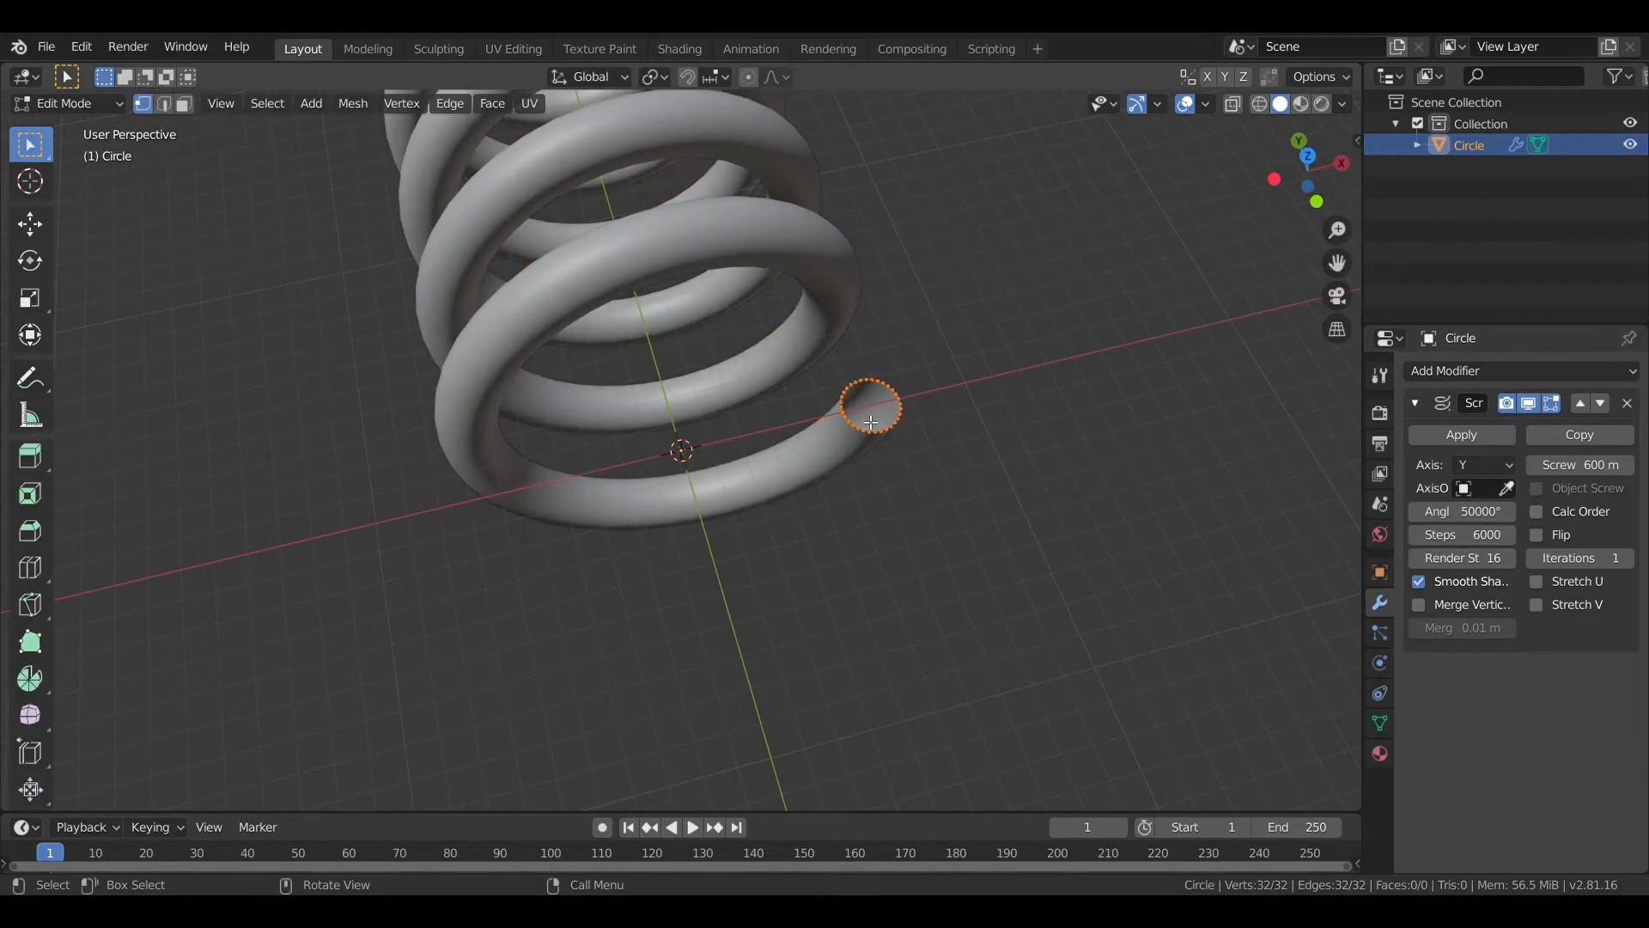
key(s)
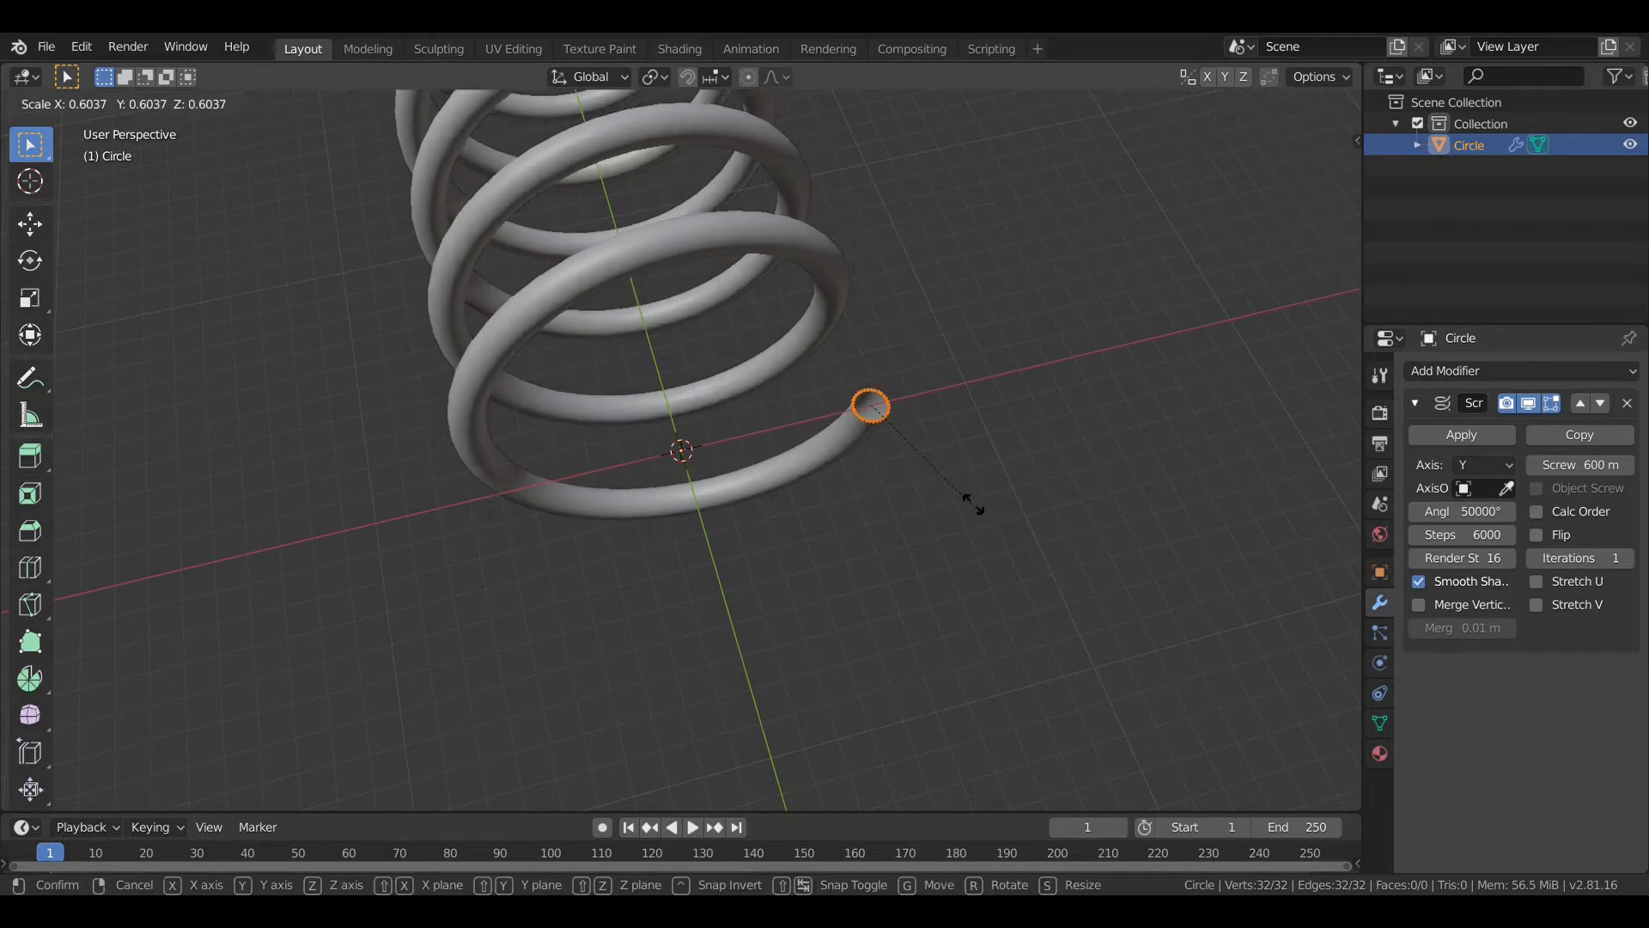
click(936, 478)
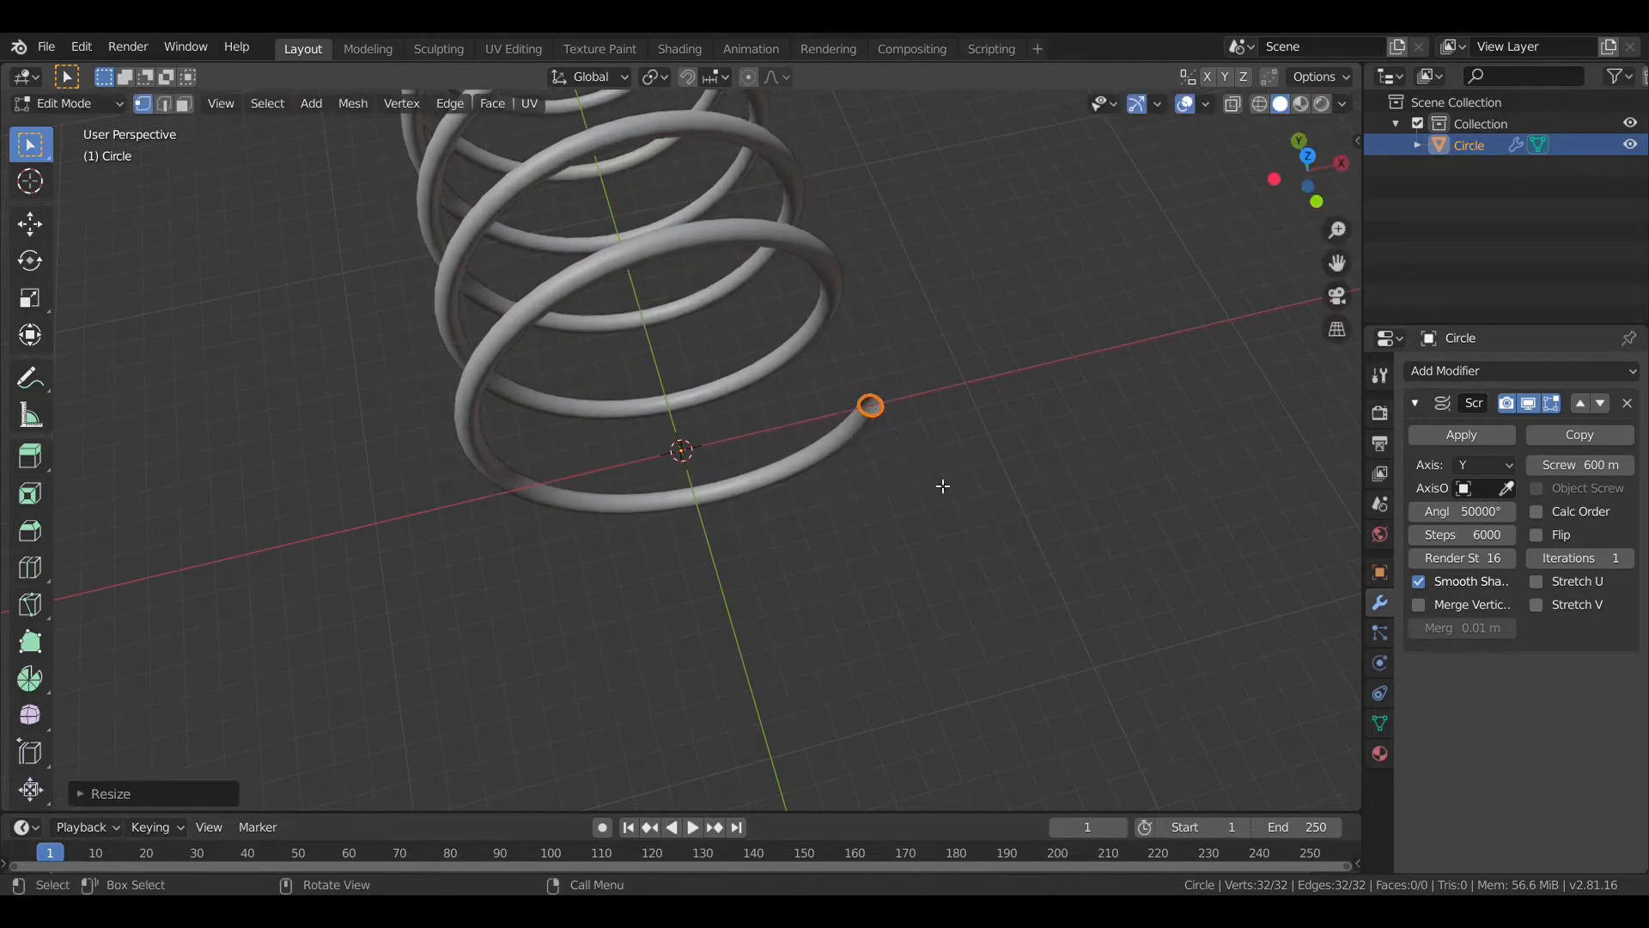
- Increase the Screw modifier's screw value to 700 m
click(1591, 465)
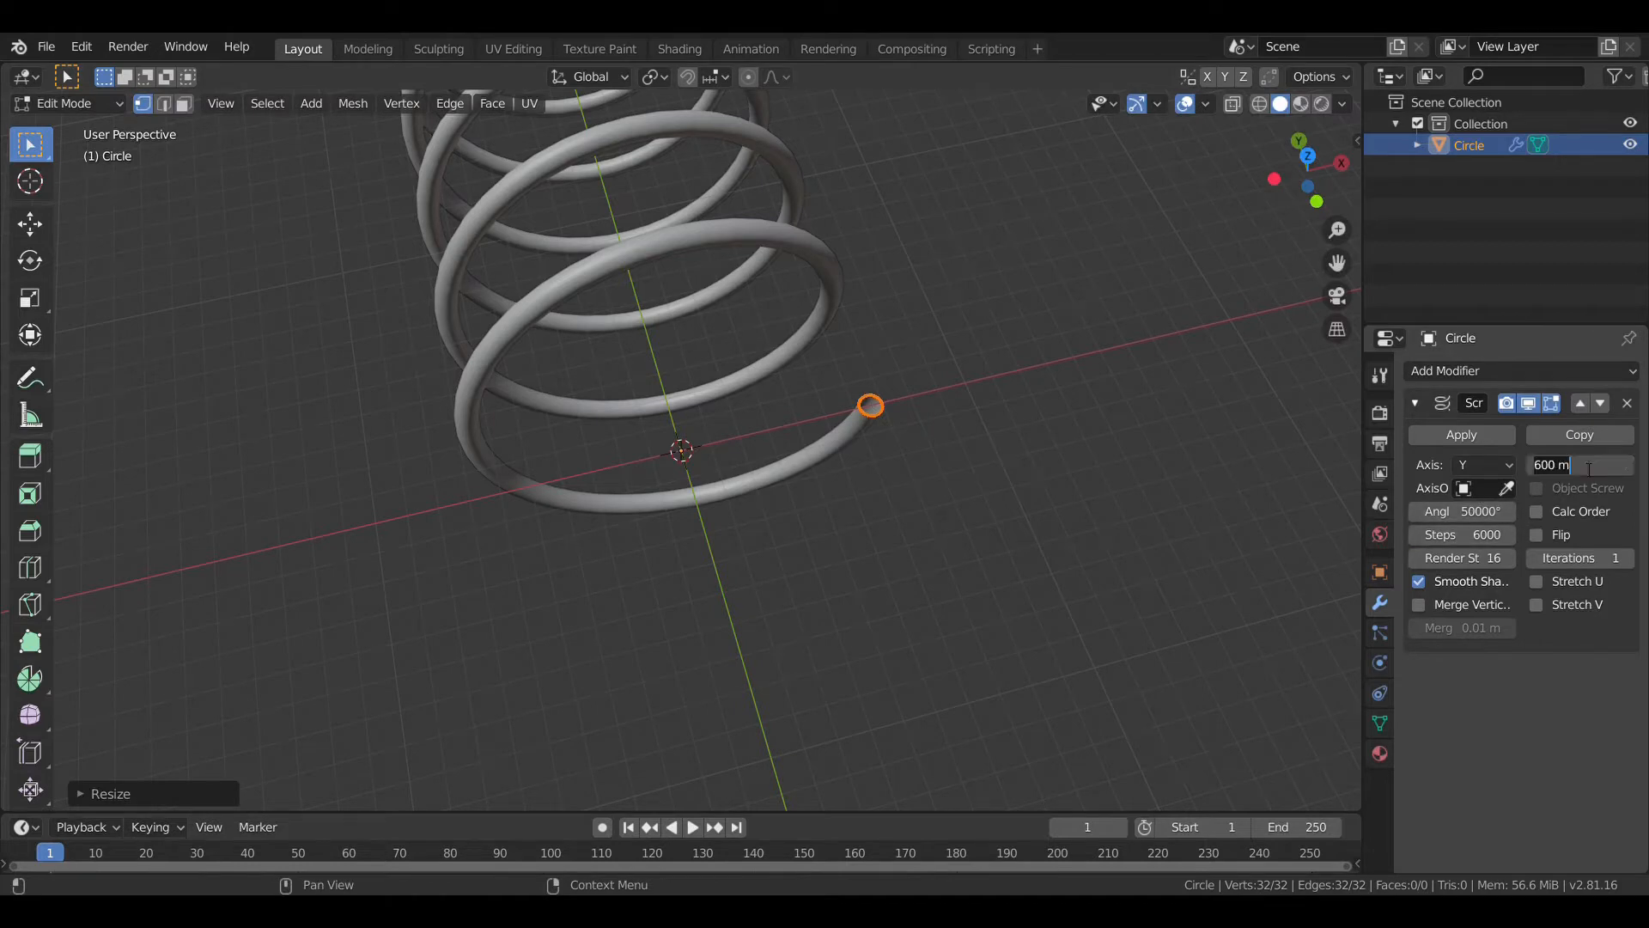
key(Return)
middle_drag(880, 527, 713, 439)
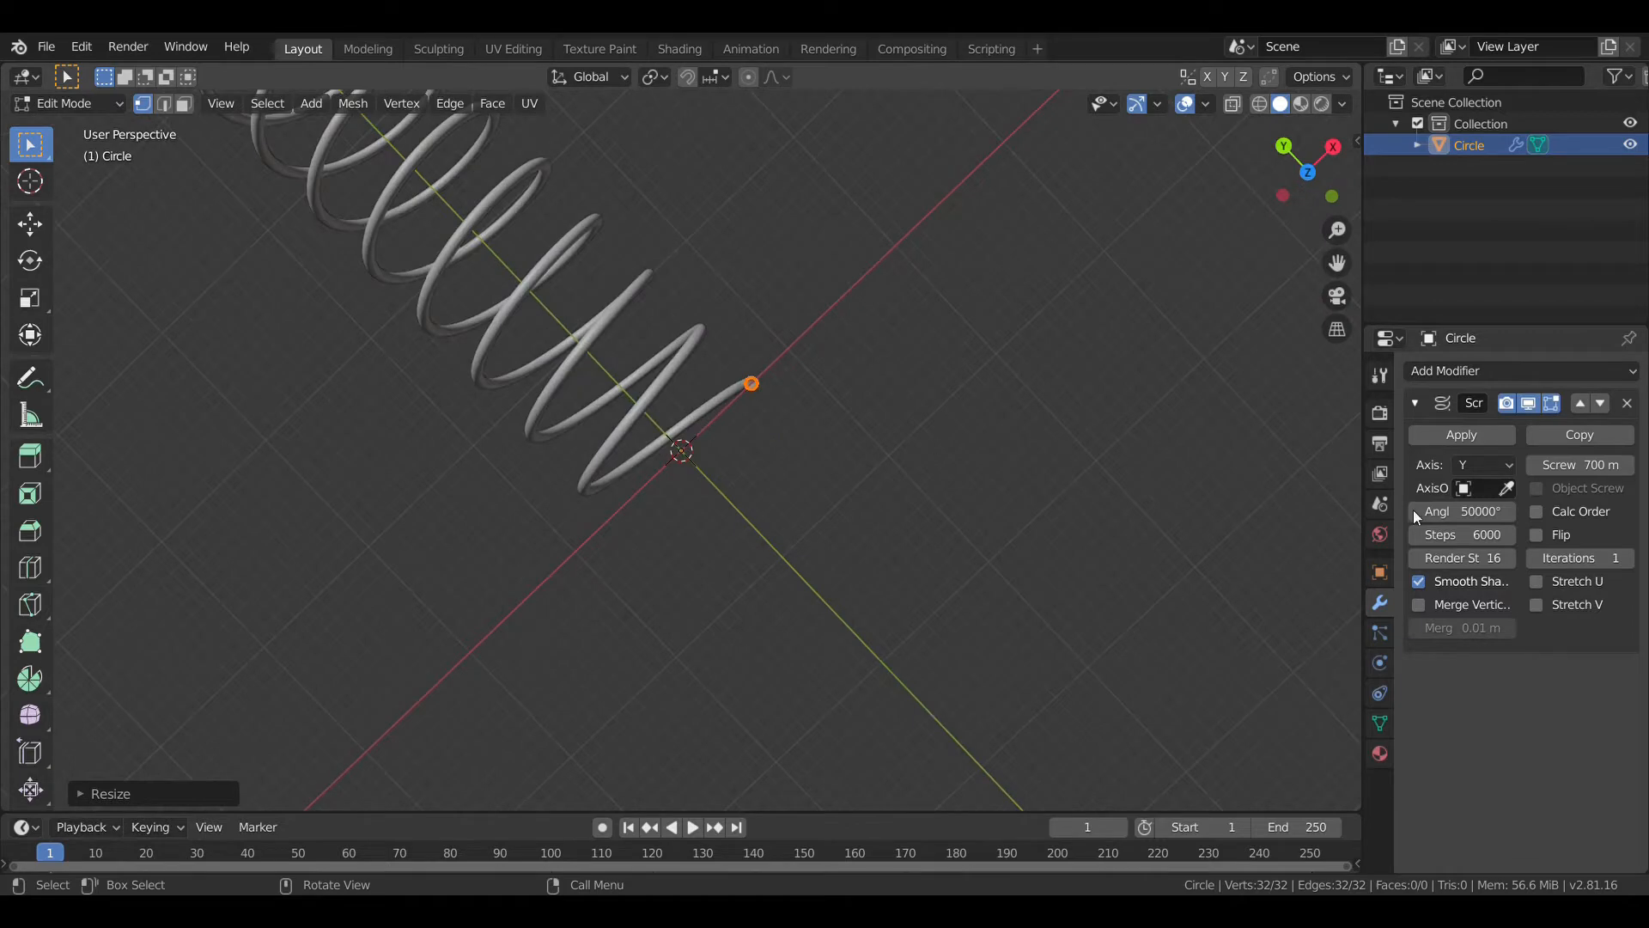
- Set the Screw modifier's screw value to 800 m and return to Object Mode
click(1608, 466)
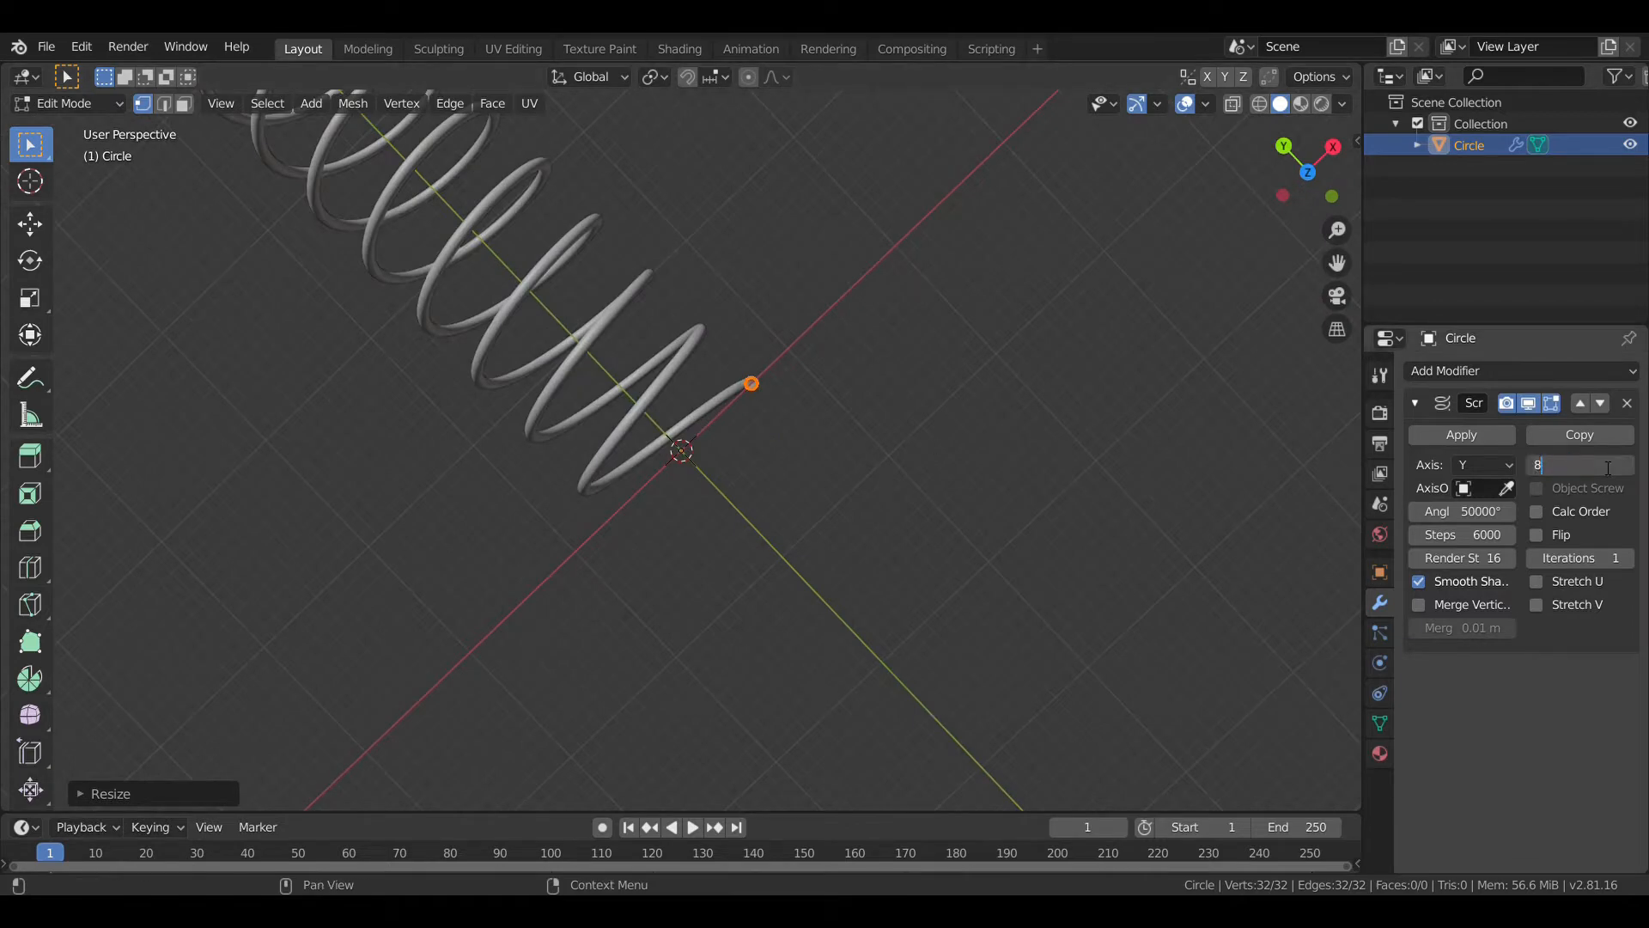
key(Return)
middle_drag(1086, 533, 640, 410)
key(Tab)
- Add a camera at the origin and look through it into the coil
scroll(666, 417, up, 3)
key(shift+a)
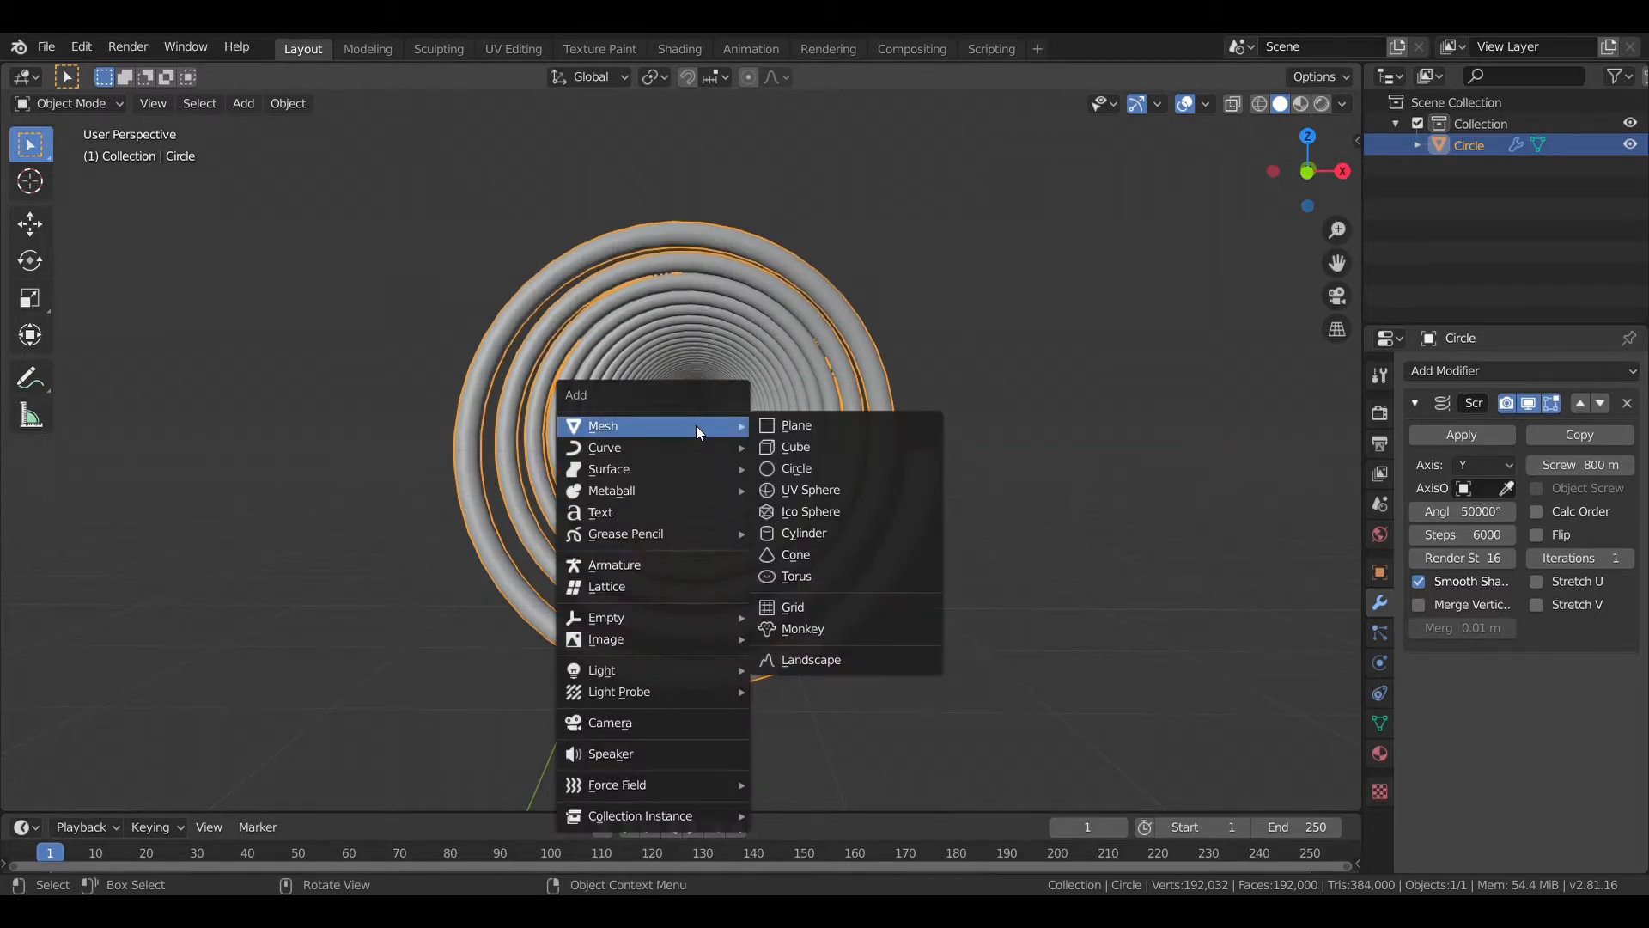
click(637, 718)
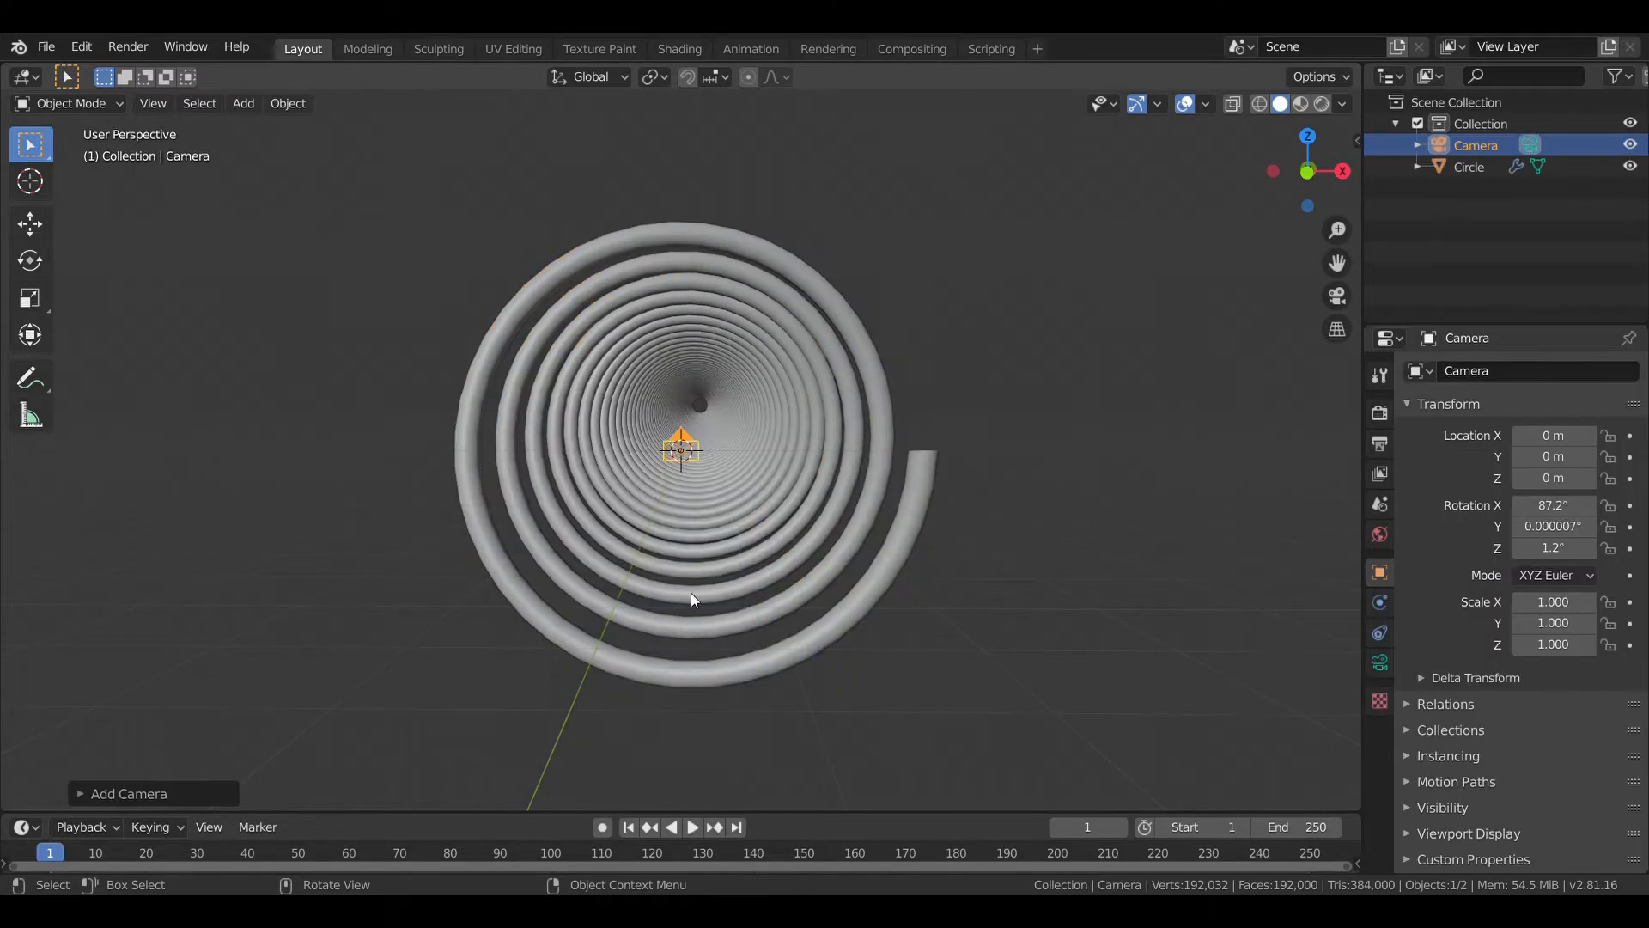
key(KP_0)
scroll(719, 550, down, 3)
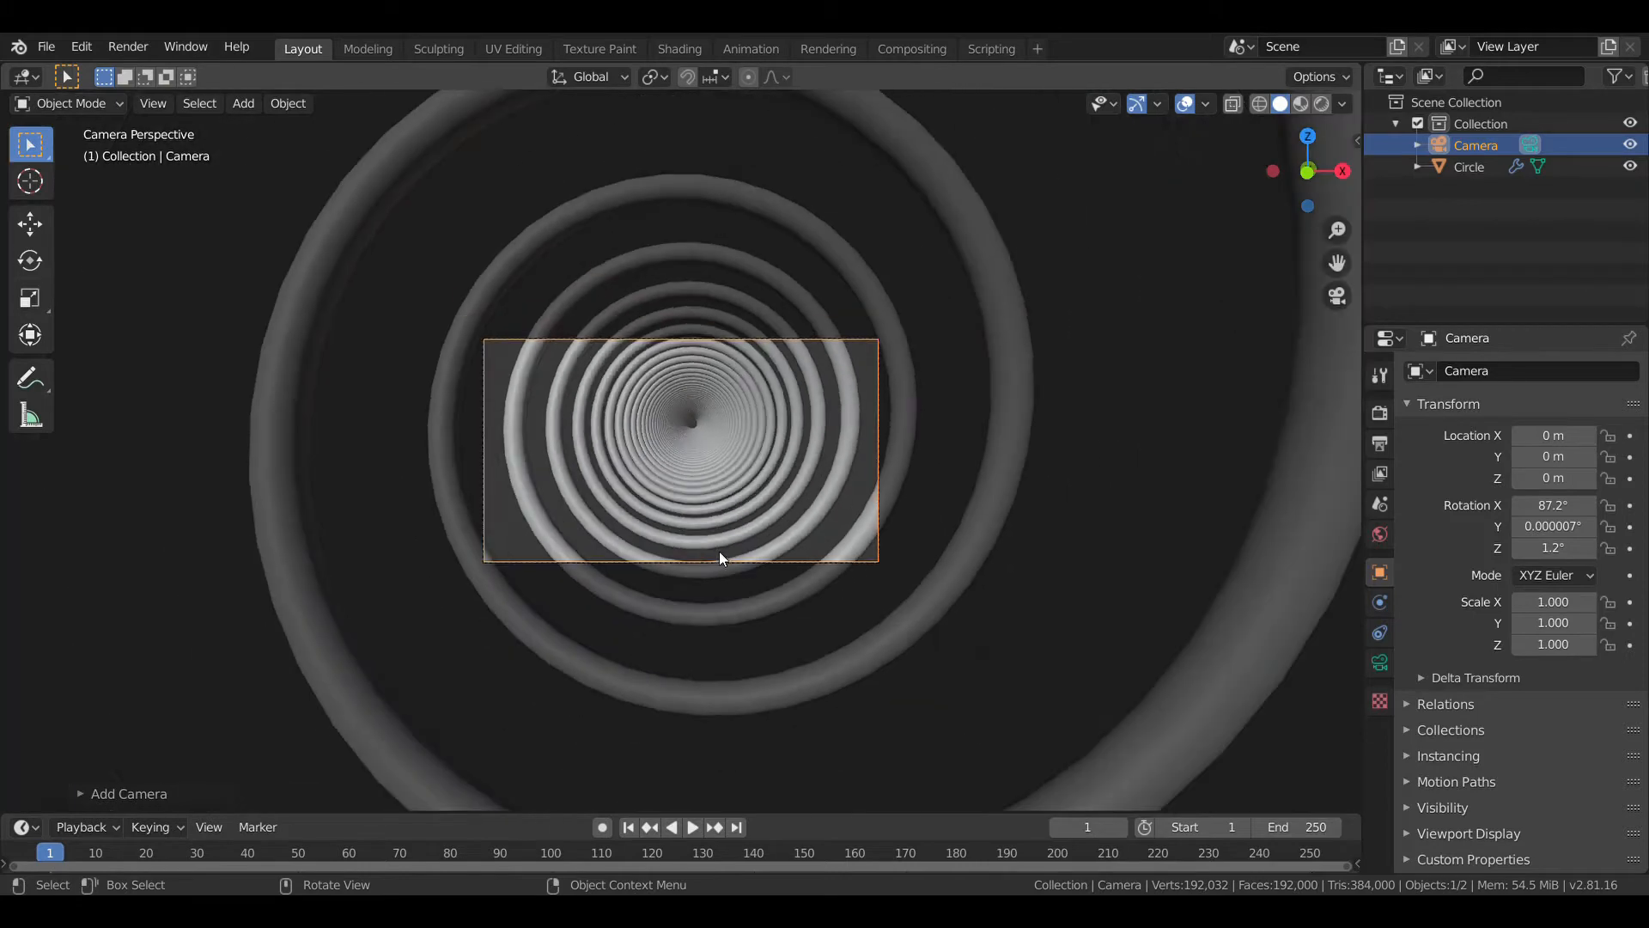
- Set the camera's rotation to 90° on X, 0° on Y and 0° on Z
key(n)
click(1250, 274)
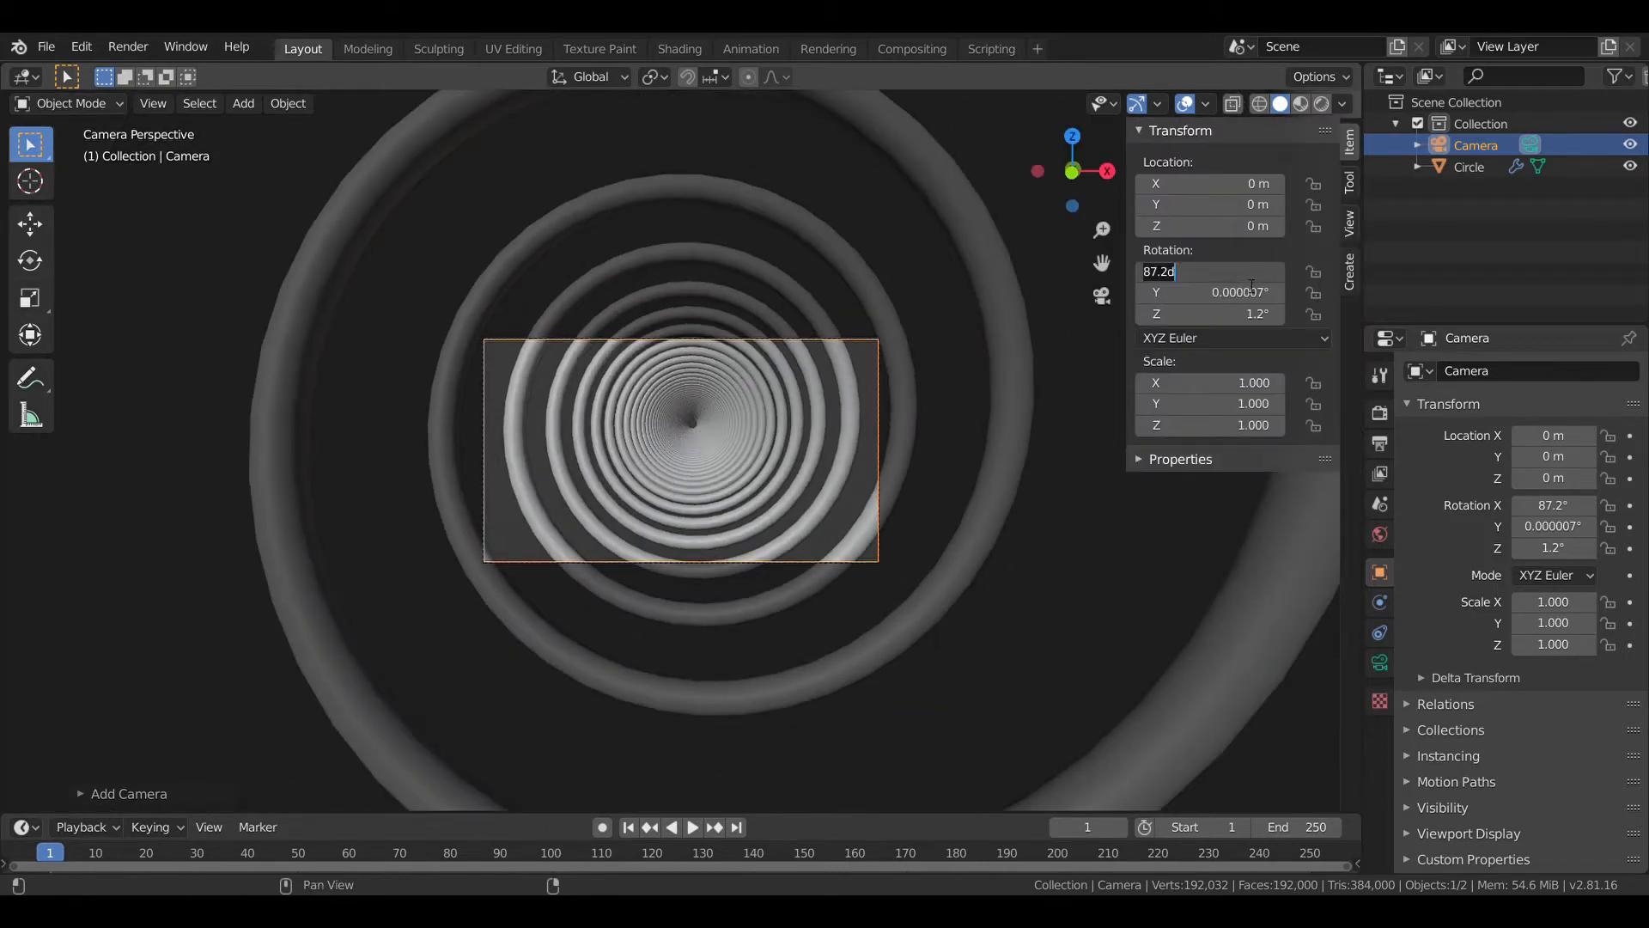
text(90)
key(Return)
click(1247, 293)
text(0)
key(Return)
click(1230, 315)
text(0)
key(Return)
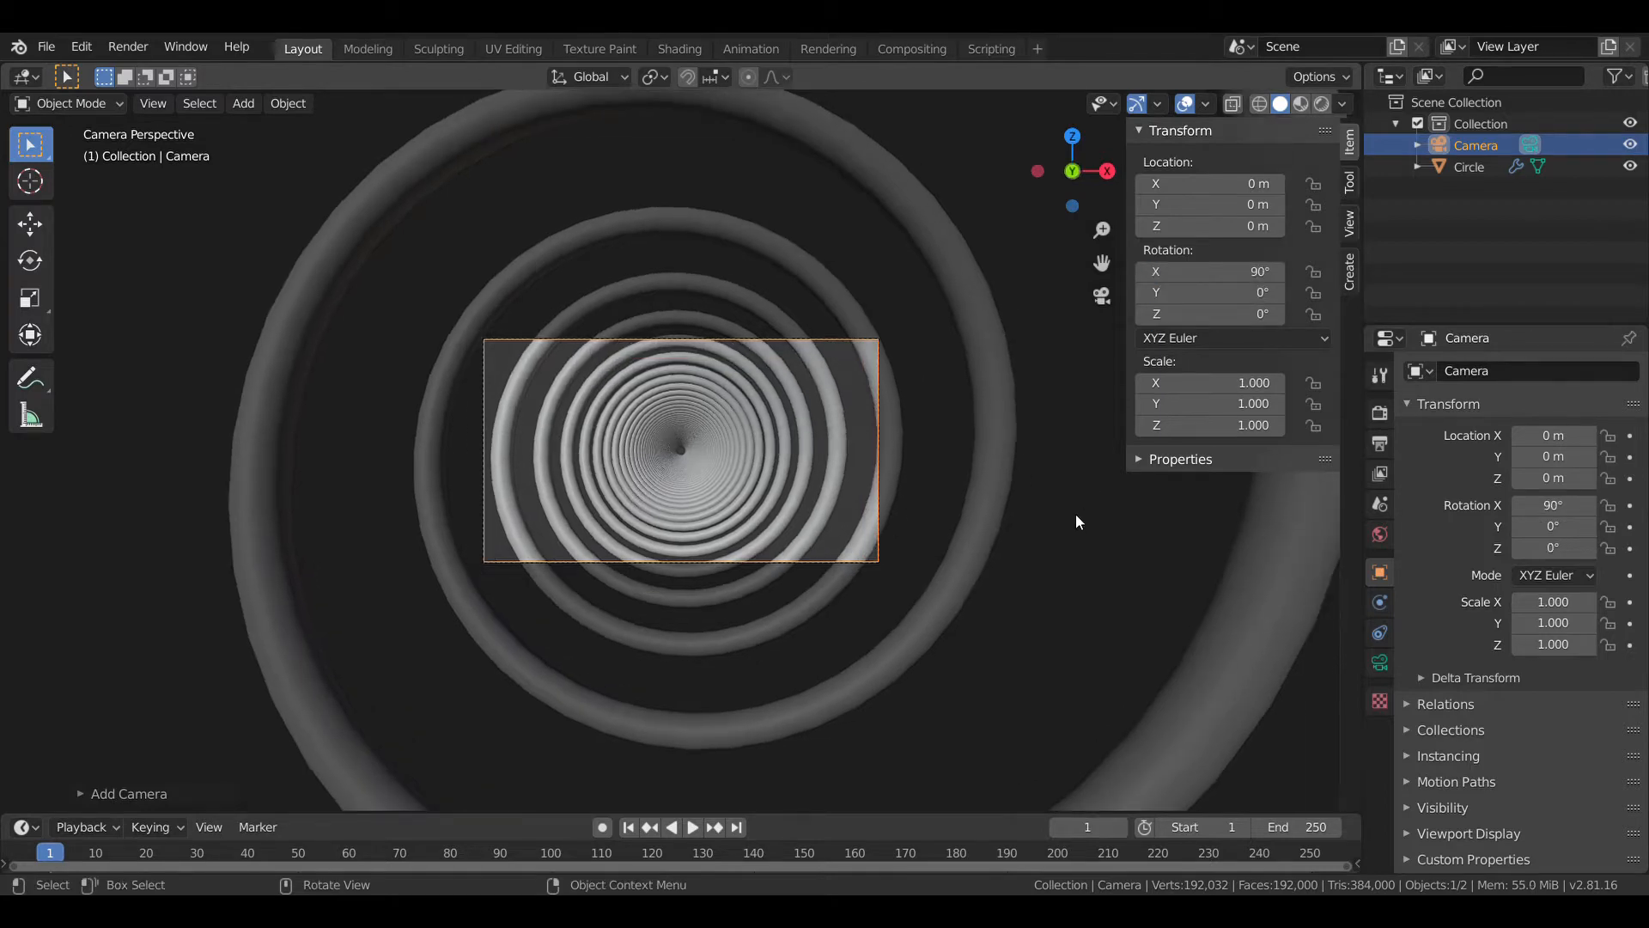
key(n)
- Leave the camera view, deselect everything and add a Path curve at the origin
scroll(1035, 464, down, 2)
middle_drag(1029, 464, 1067, 400)
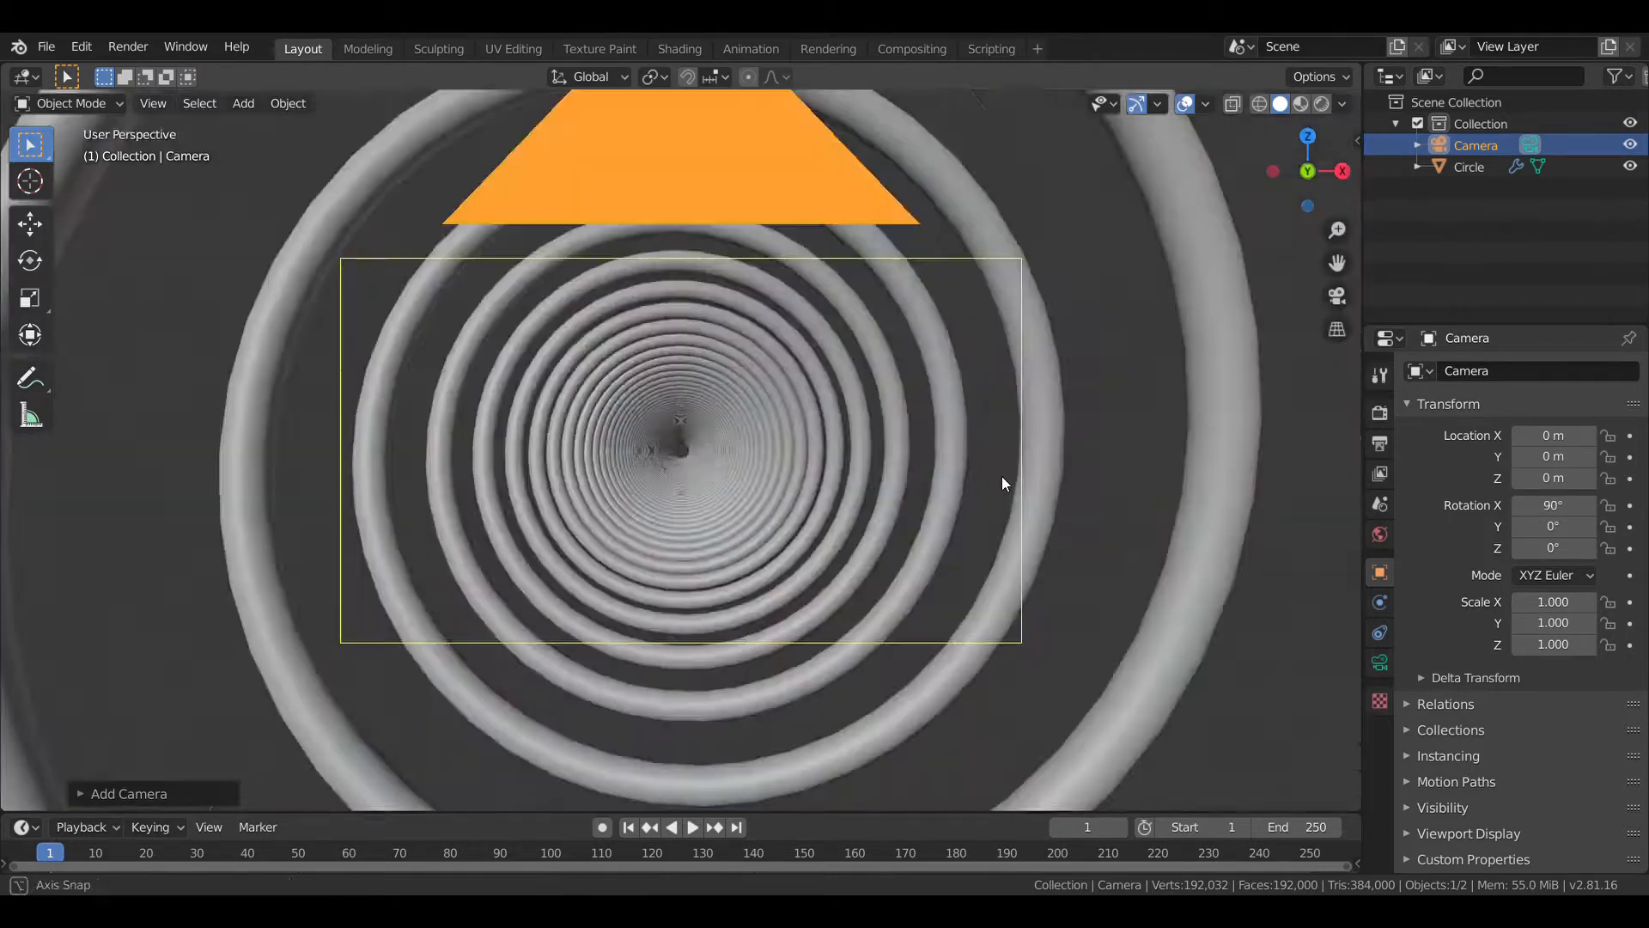
scroll(679, 486, down, 3)
scroll(1055, 404, down, 6)
scroll(1064, 369, up, 6)
click(1047, 369)
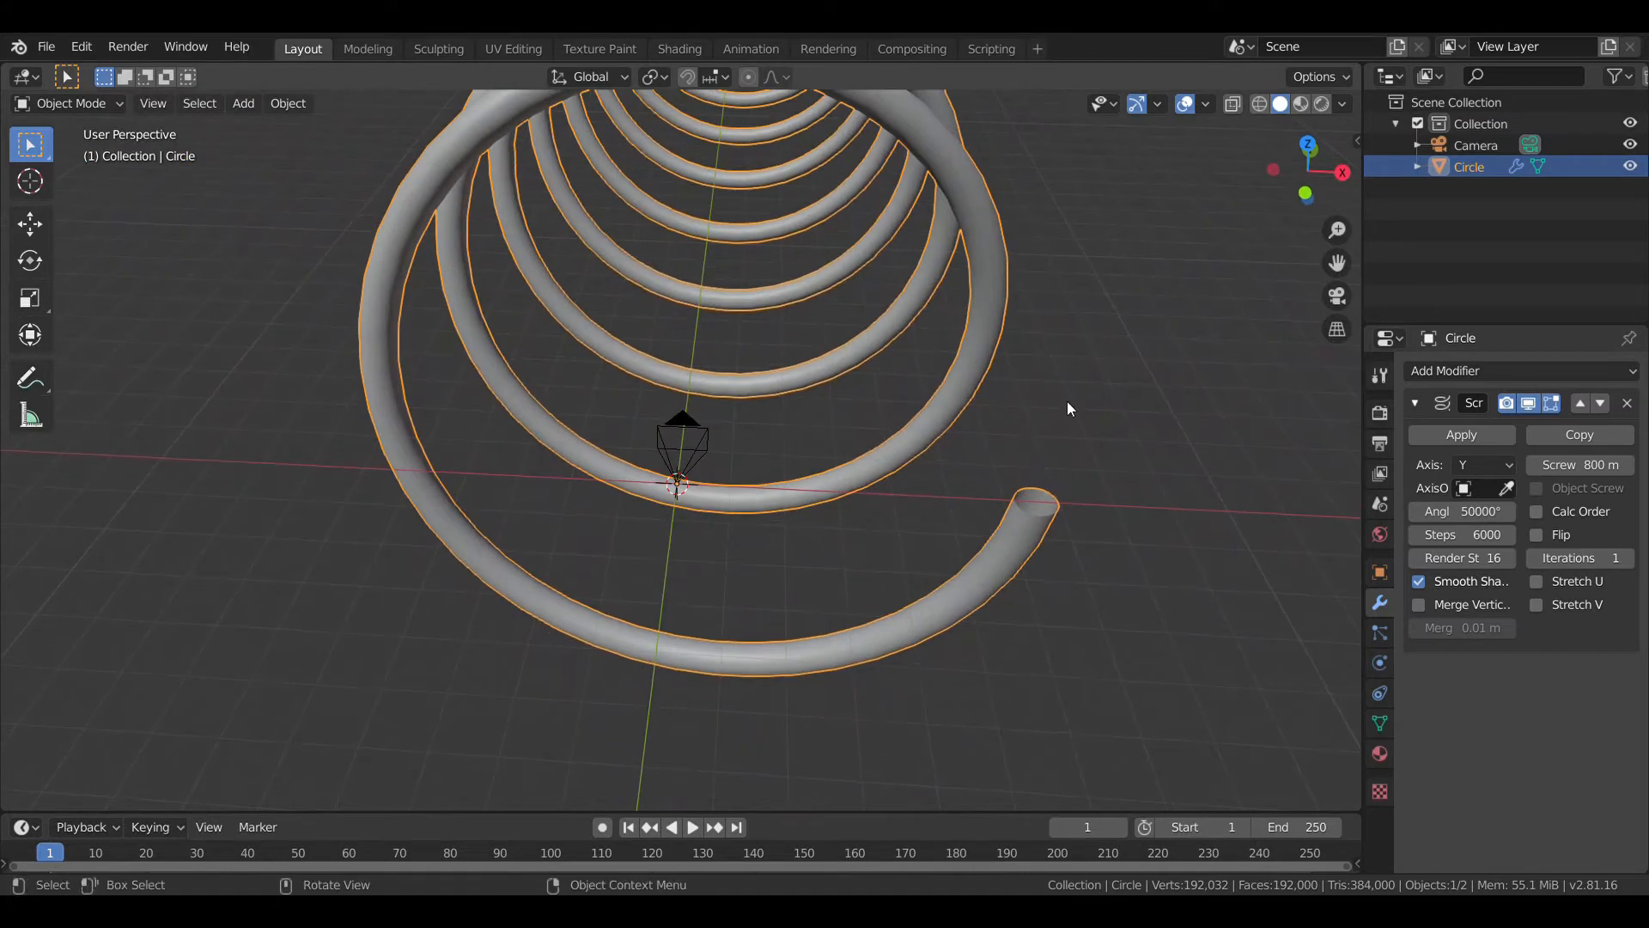
click(1067, 401)
key(shift+a)
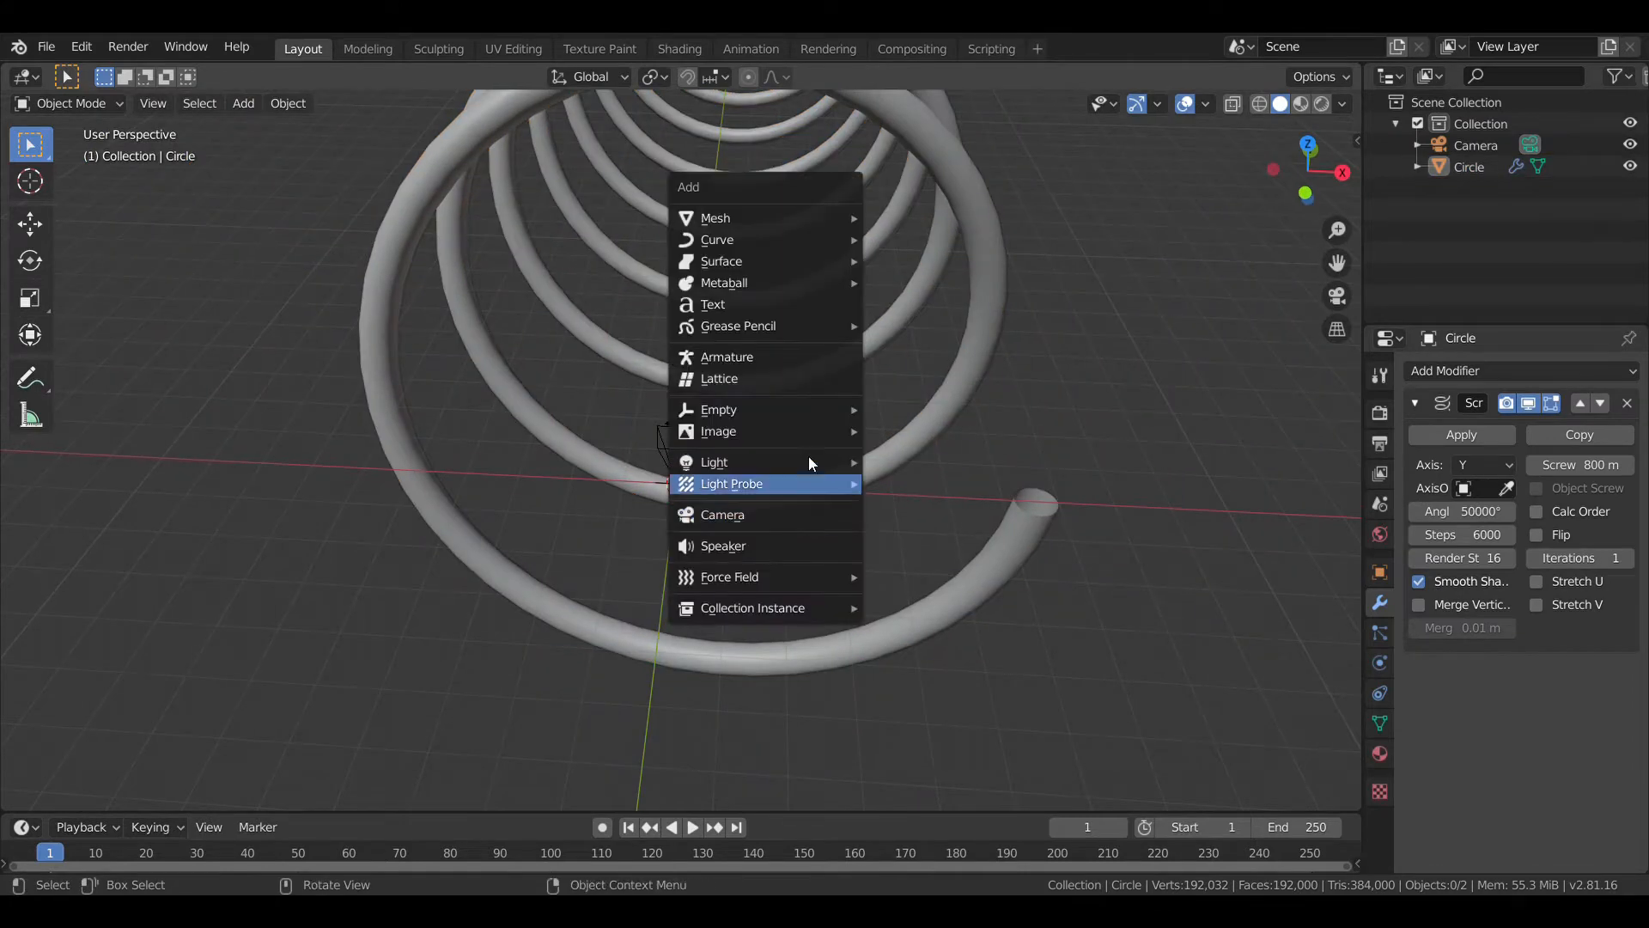
mouse_move(833, 255)
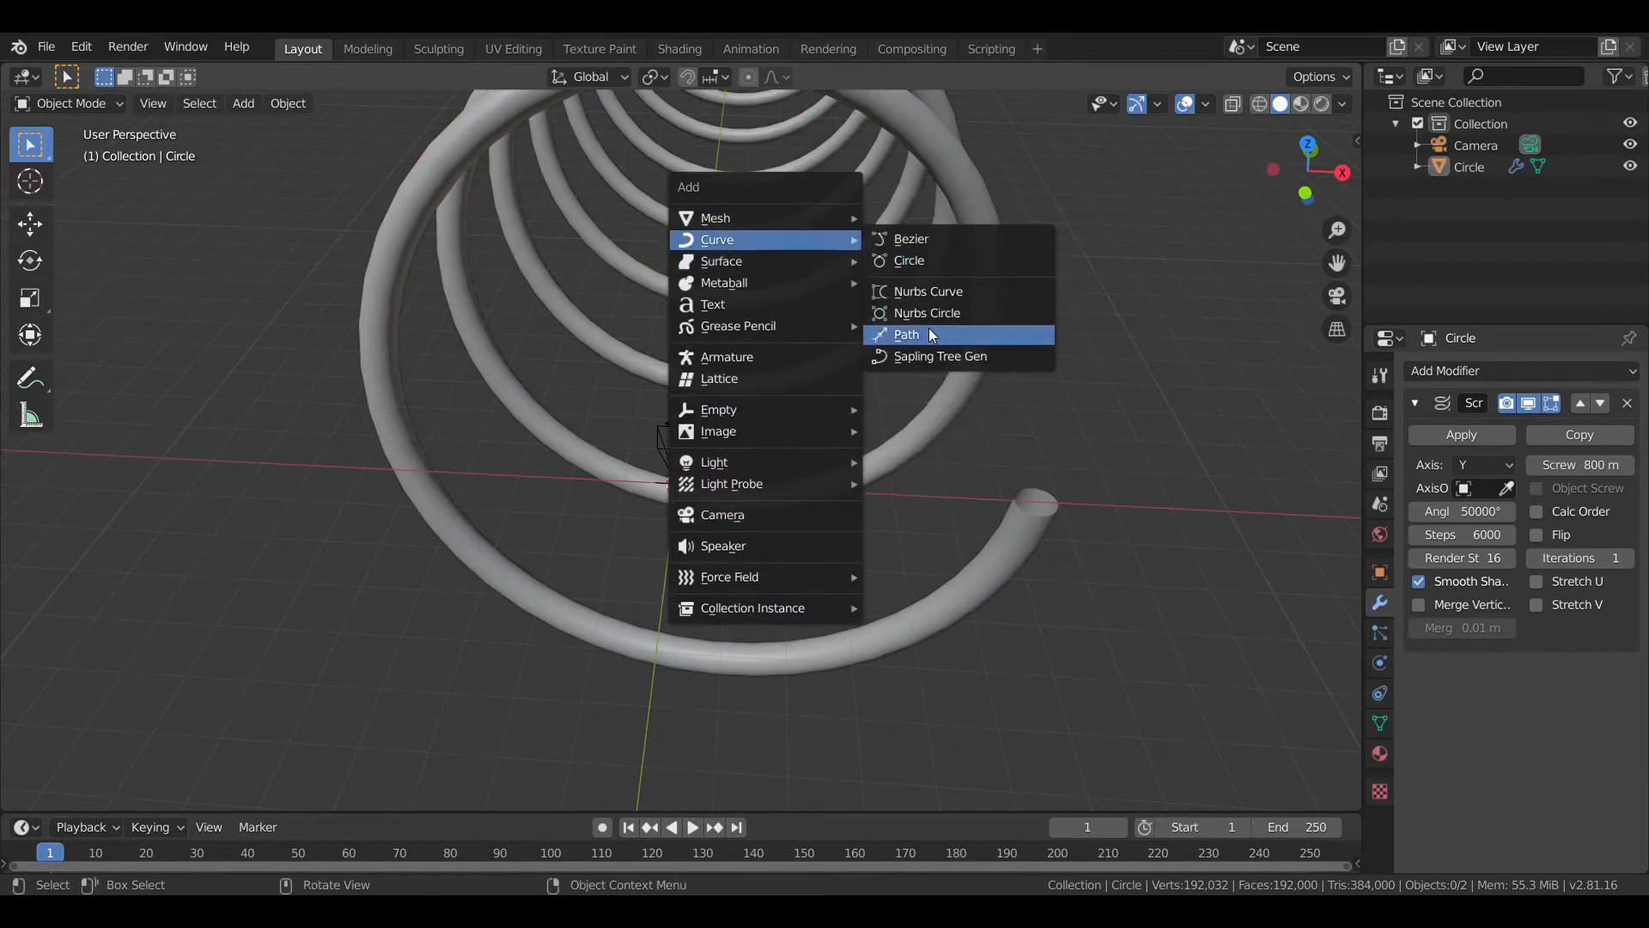
click(930, 332)
- Rotate the path 90° about the global Z axis so it runs along the coil's axis
scroll(929, 361, up, 3)
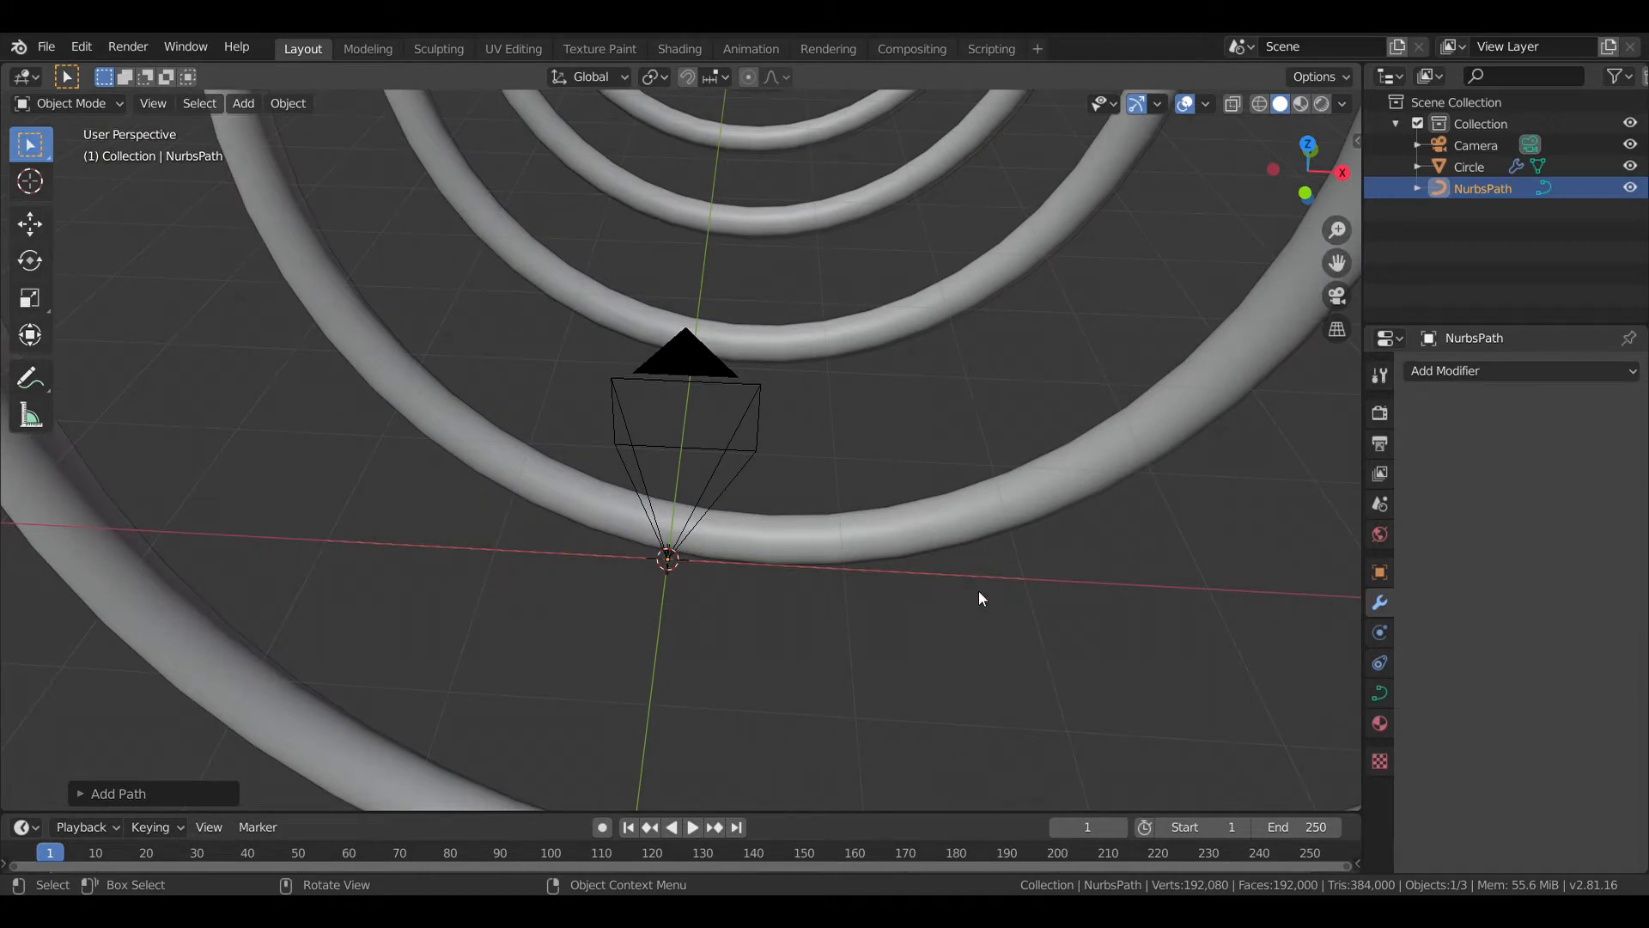
key(r)
text(x90)
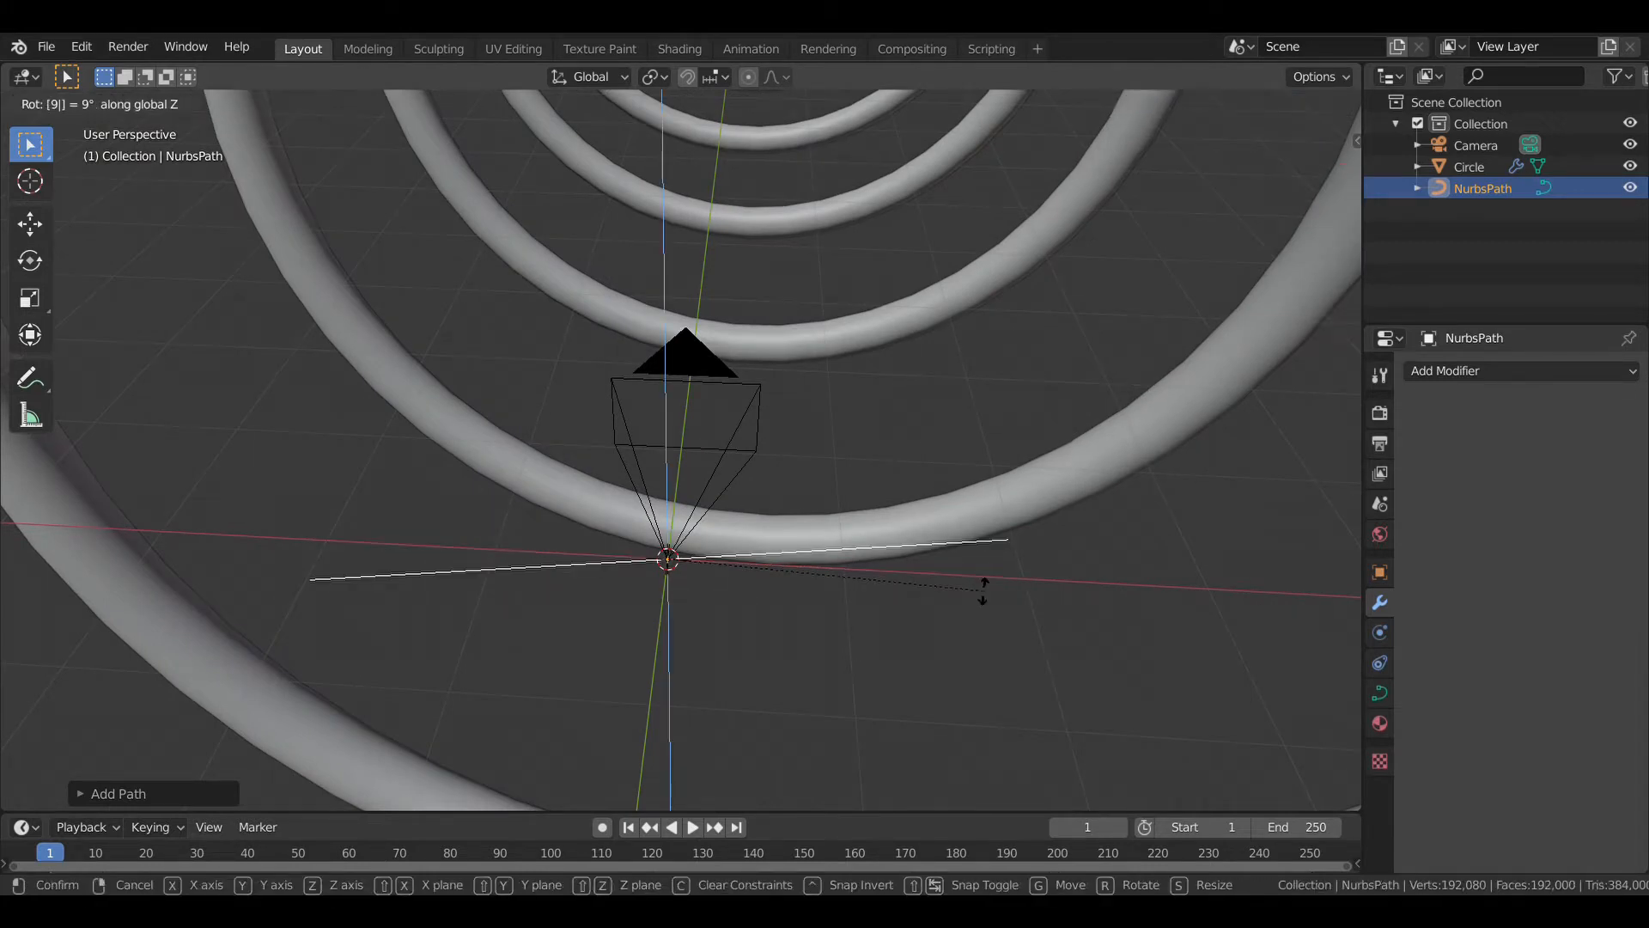
key(Return)
- Scale up the path uniformly from the origin to lengthen it along the coil
middle_drag(983, 590, 826, 673)
scroll(801, 570, down, 8)
scroll(928, 639, down, 9)
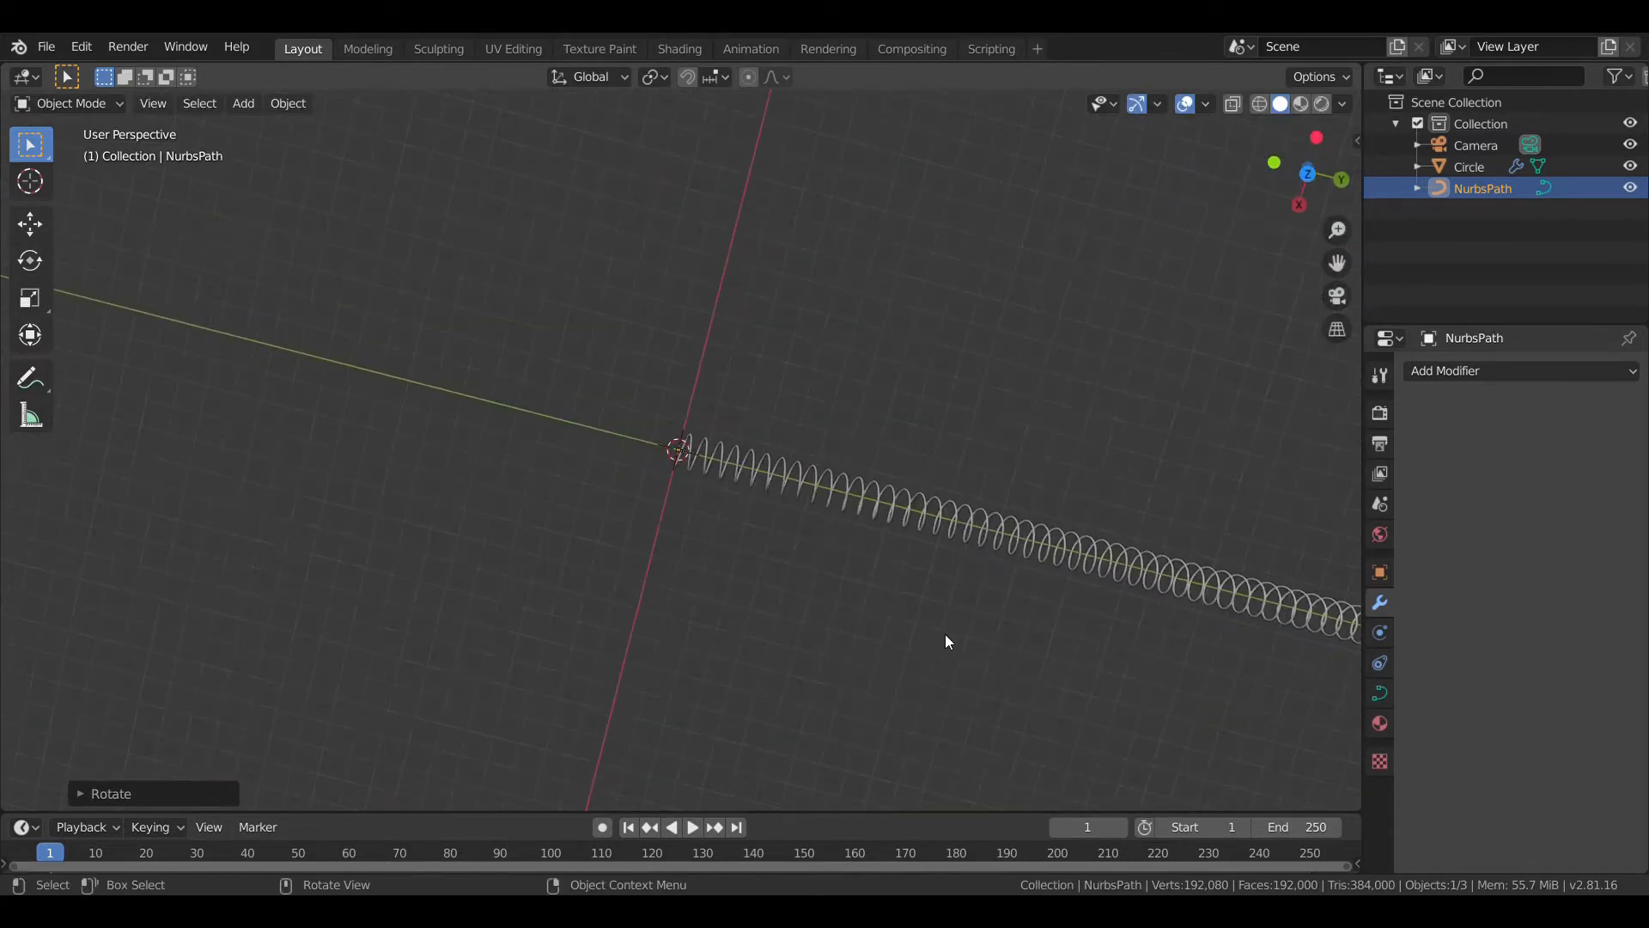
shift+middle_drag(1087, 643, 969, 577)
key(s)
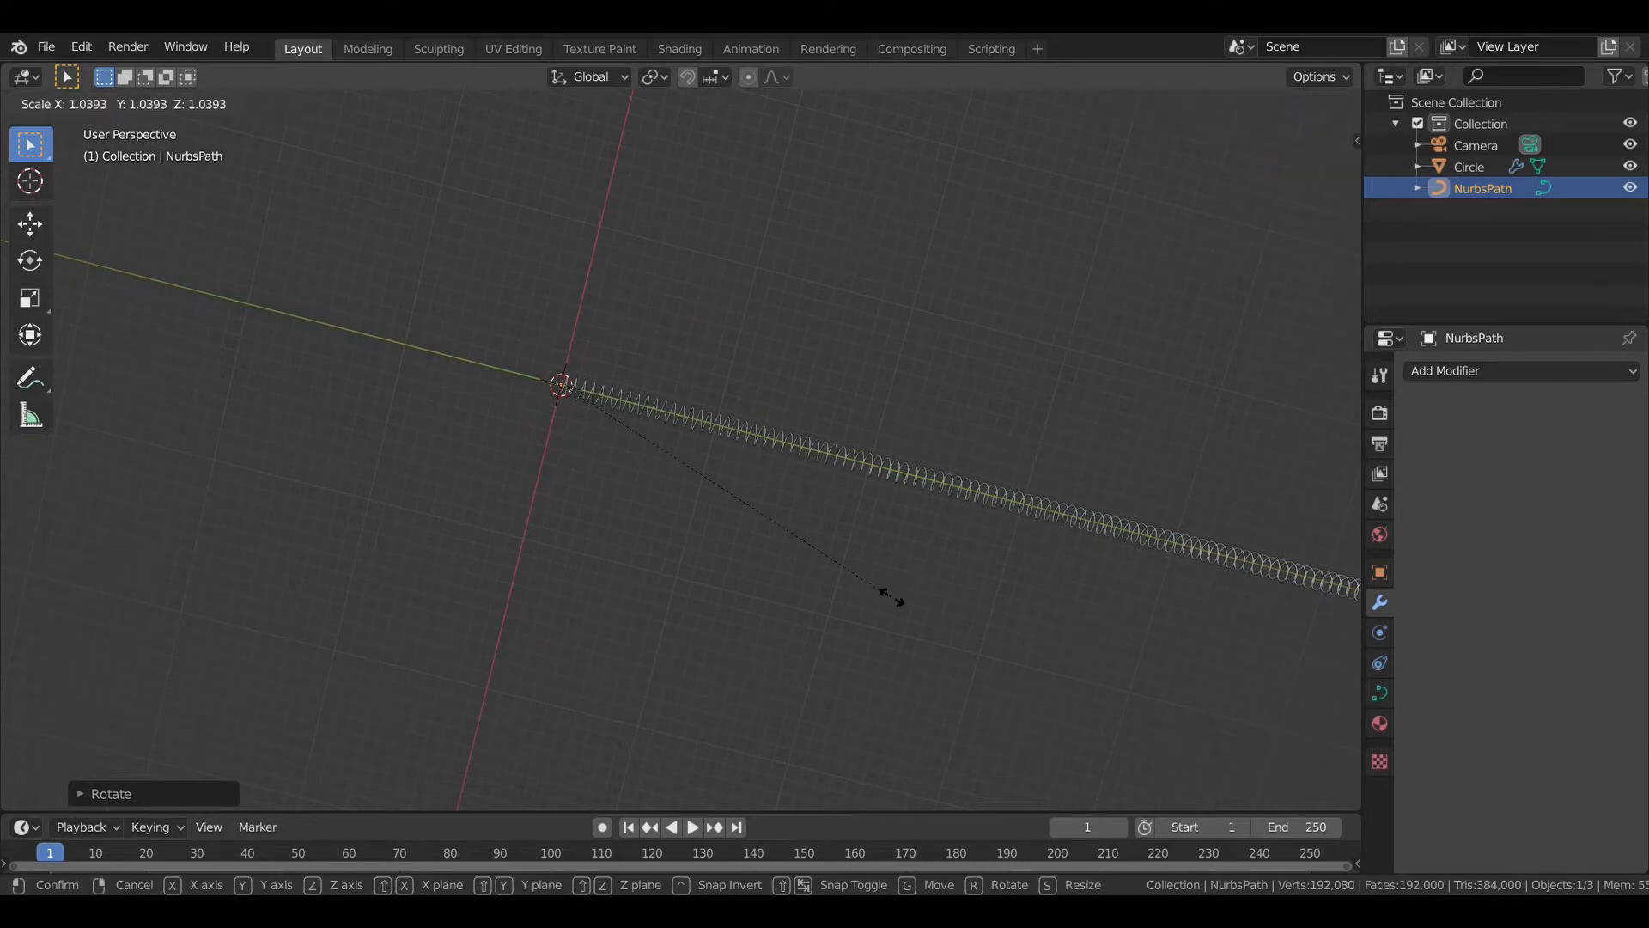
click(1147, 690)
- Enlarge the path further until it reaches from the origin to about the middle of the coil
scroll(796, 631, down, 3)
middle_drag(796, 631, 645, 582)
scroll(837, 627, up, 2)
shift+middle_drag(735, 560, 680, 573)
key(s)
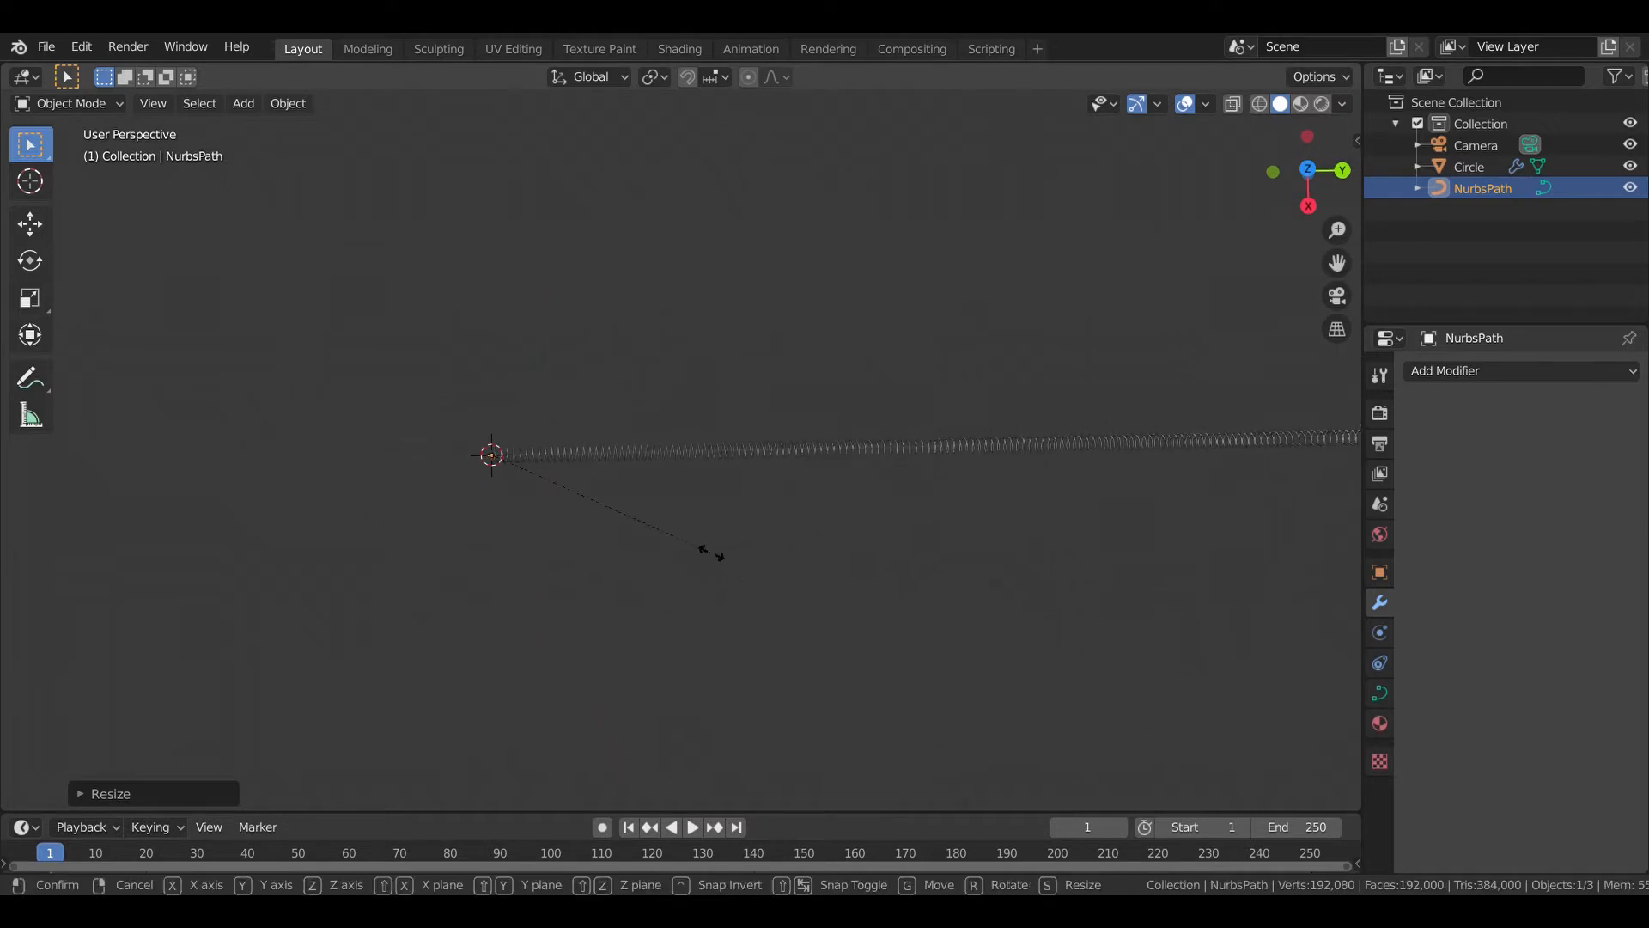
click(1240, 764)
key(s)
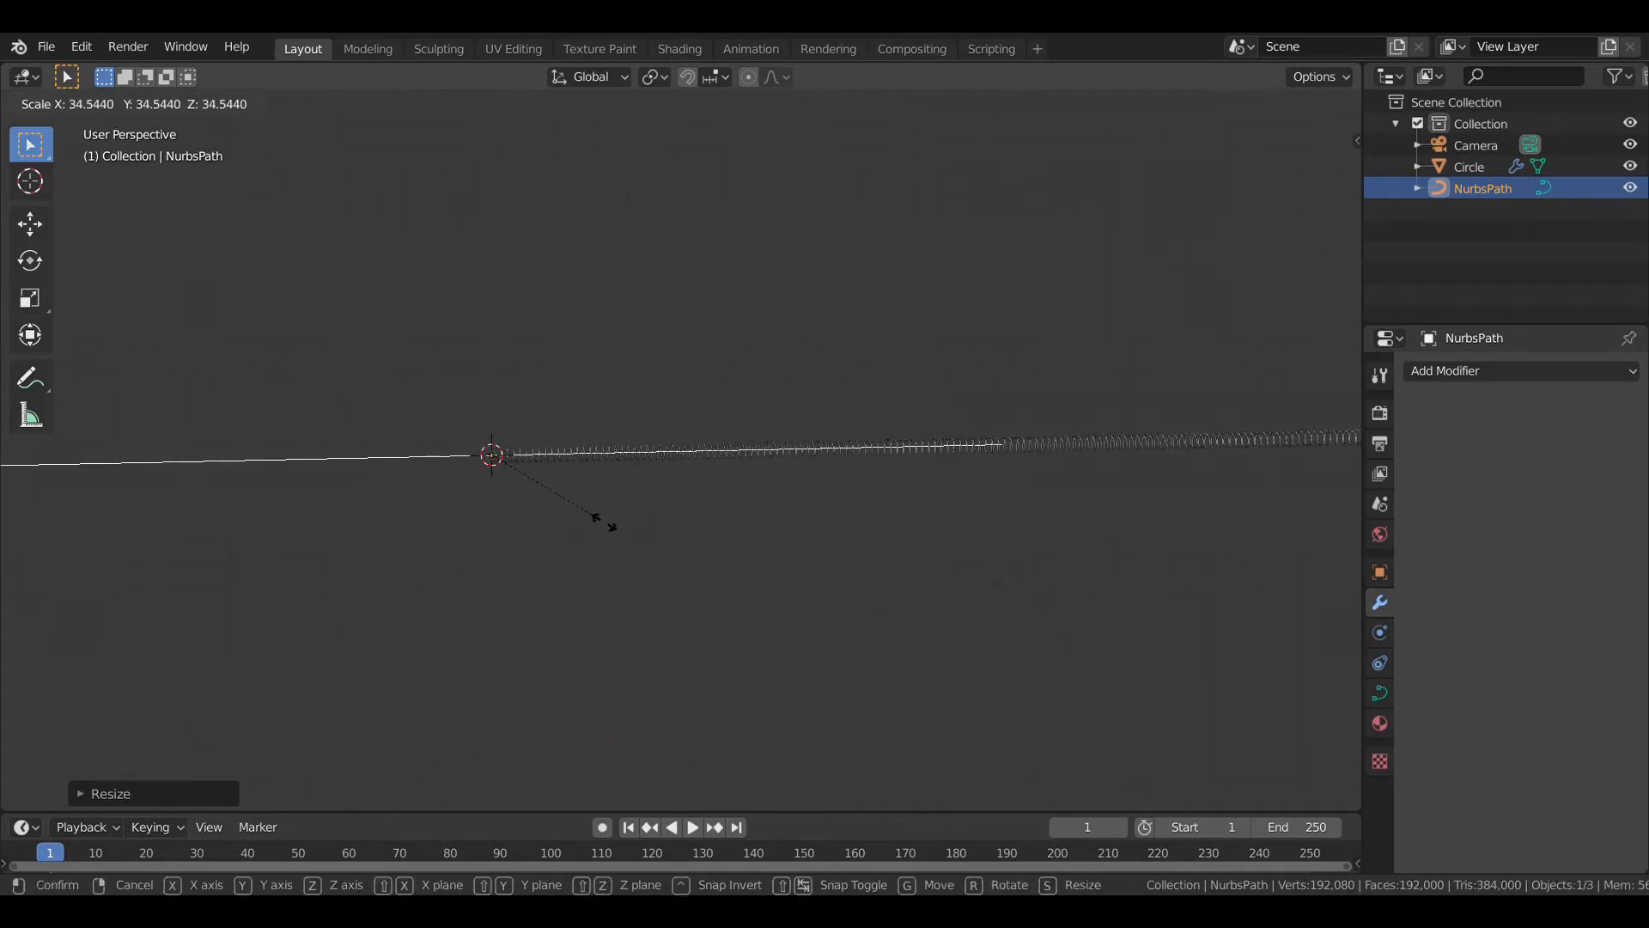
click(573, 498)
- Move the path along Y so it starts near the camera and runs inside the coil
shift+middle_drag(747, 544, 615, 557)
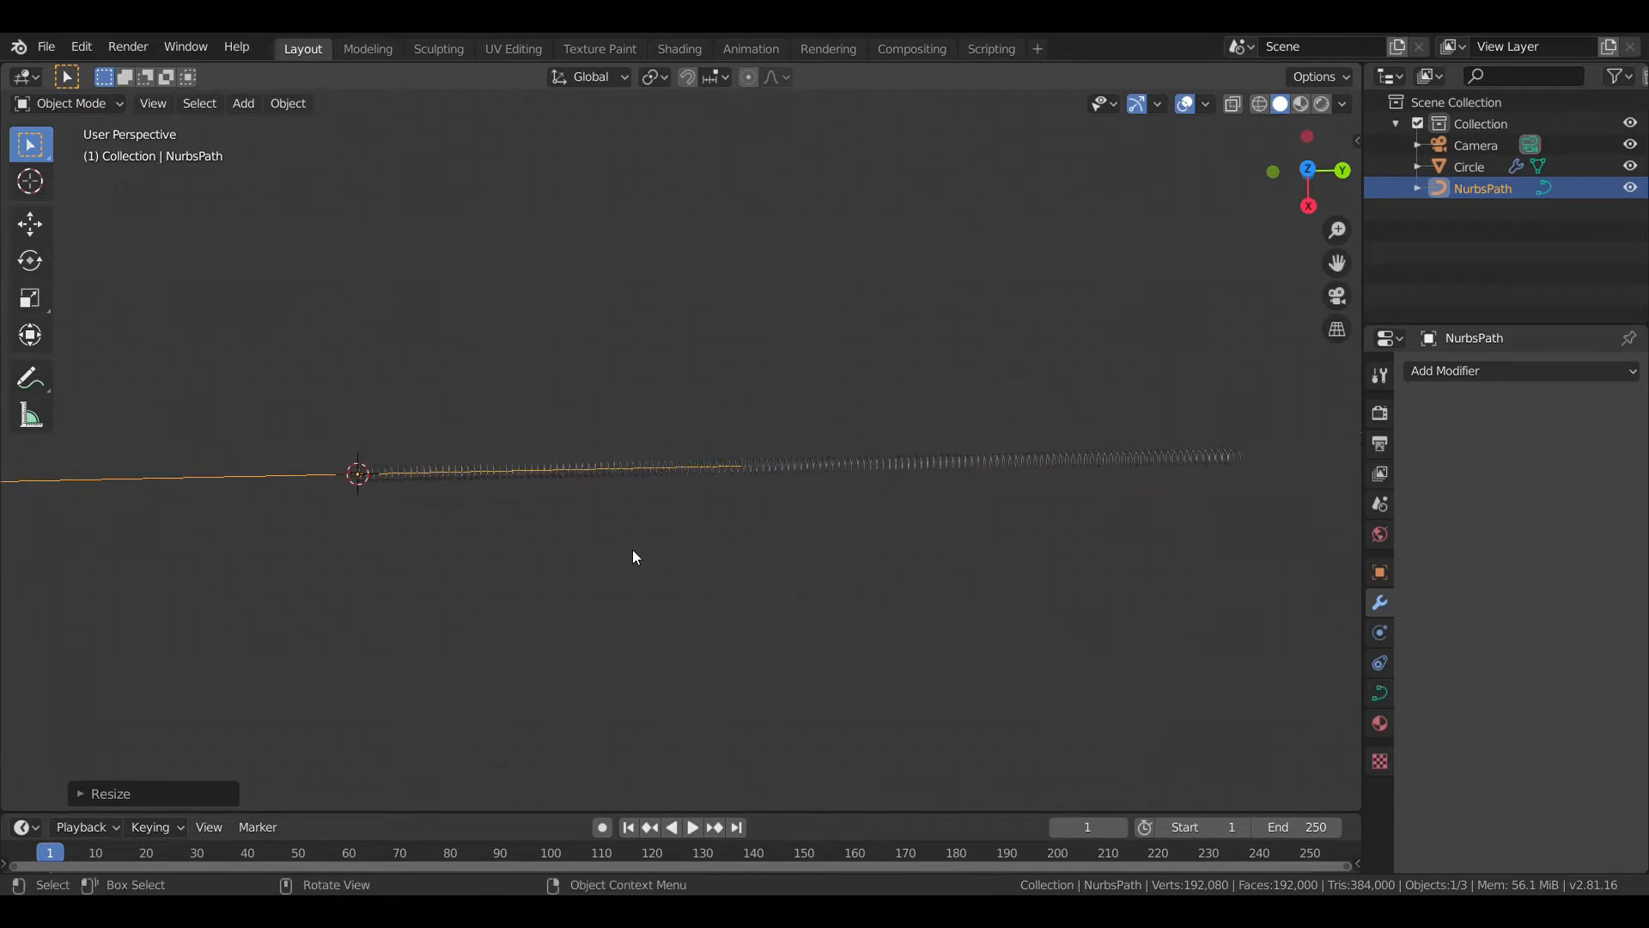
key(g)
key(y)
click(1028, 550)
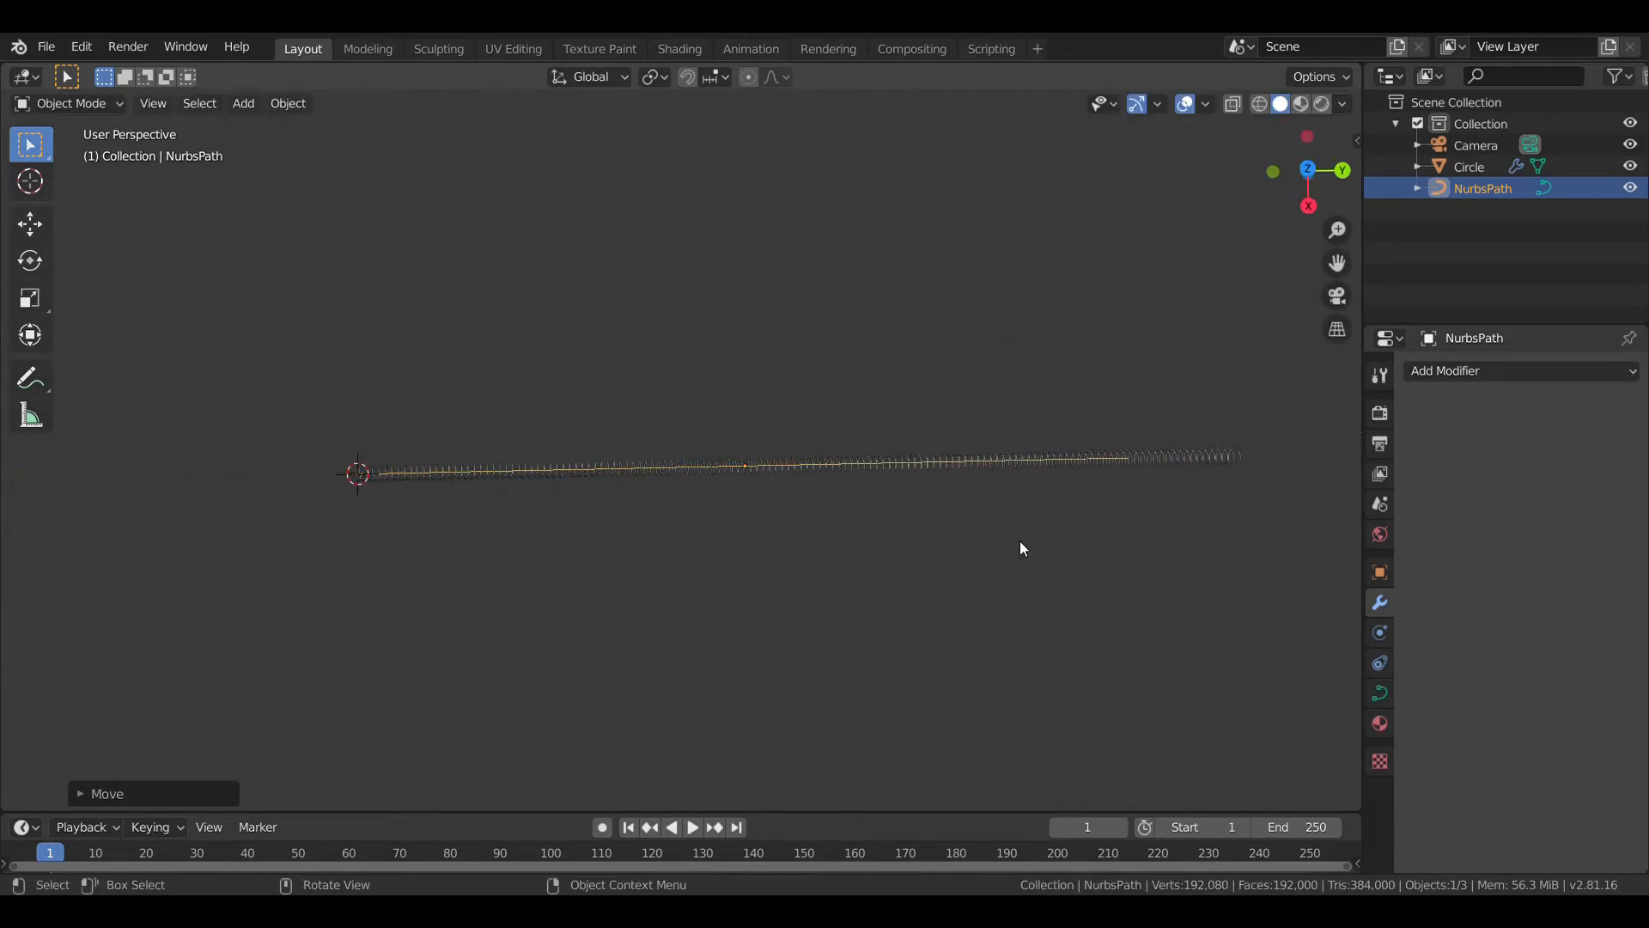
shift+middle_drag(1019, 540, 993, 547)
key(g)
key(y)
click(1012, 548)
- Scale the path up slightly and shift it along Y so its start stays near the origin
key(s)
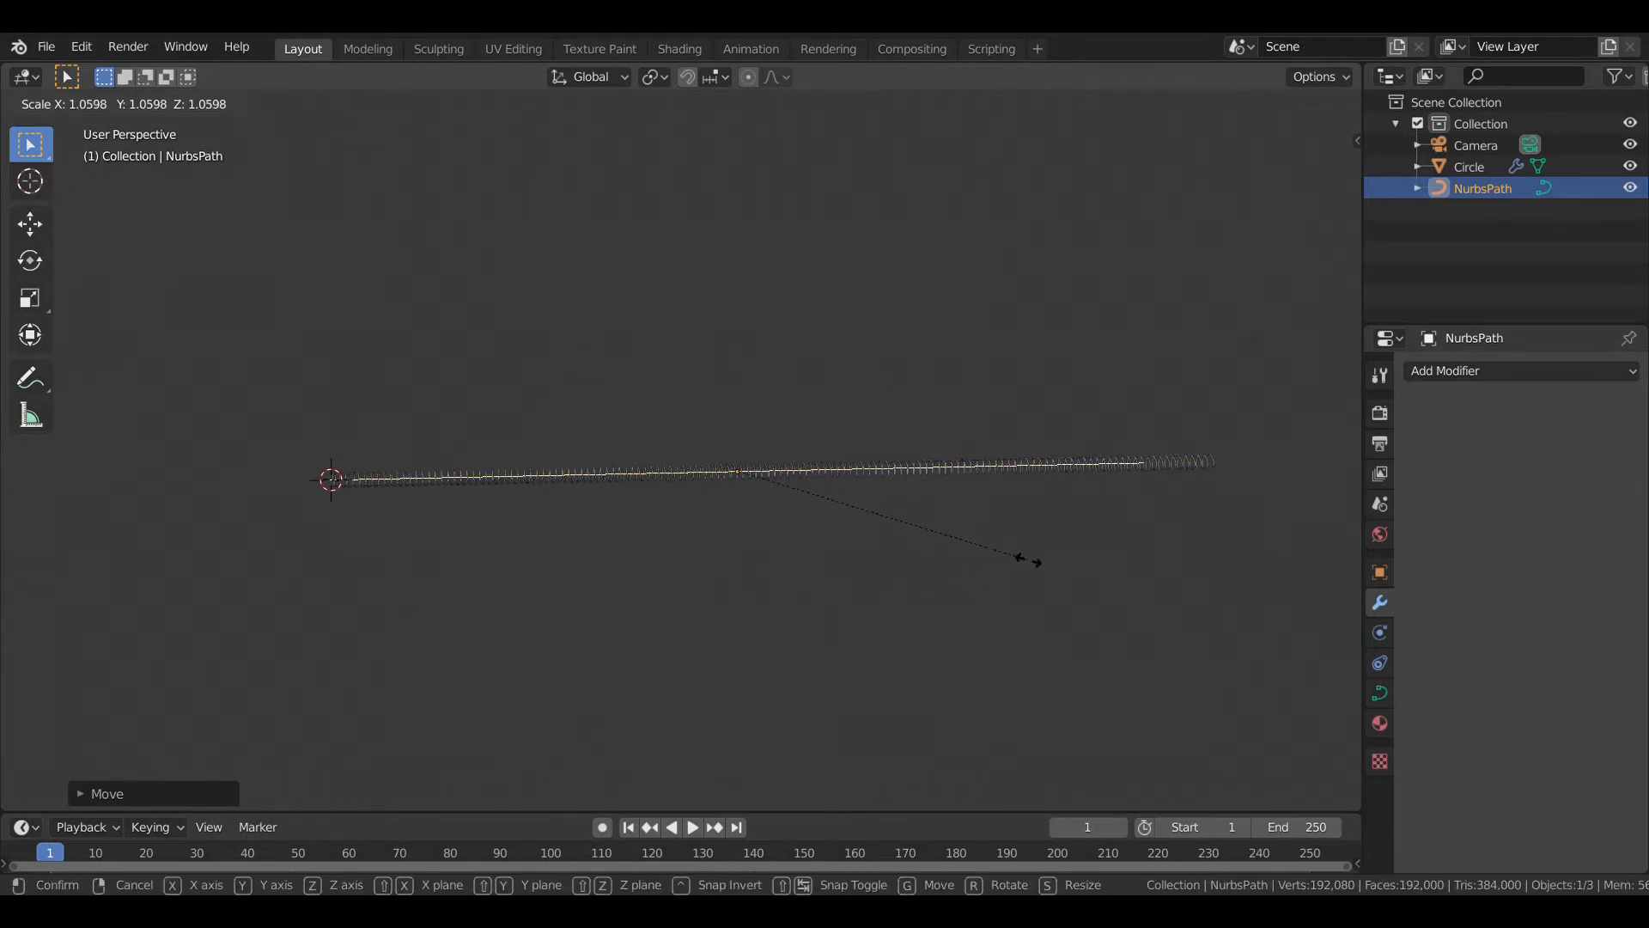
click(1032, 565)
key(g)
key(y)
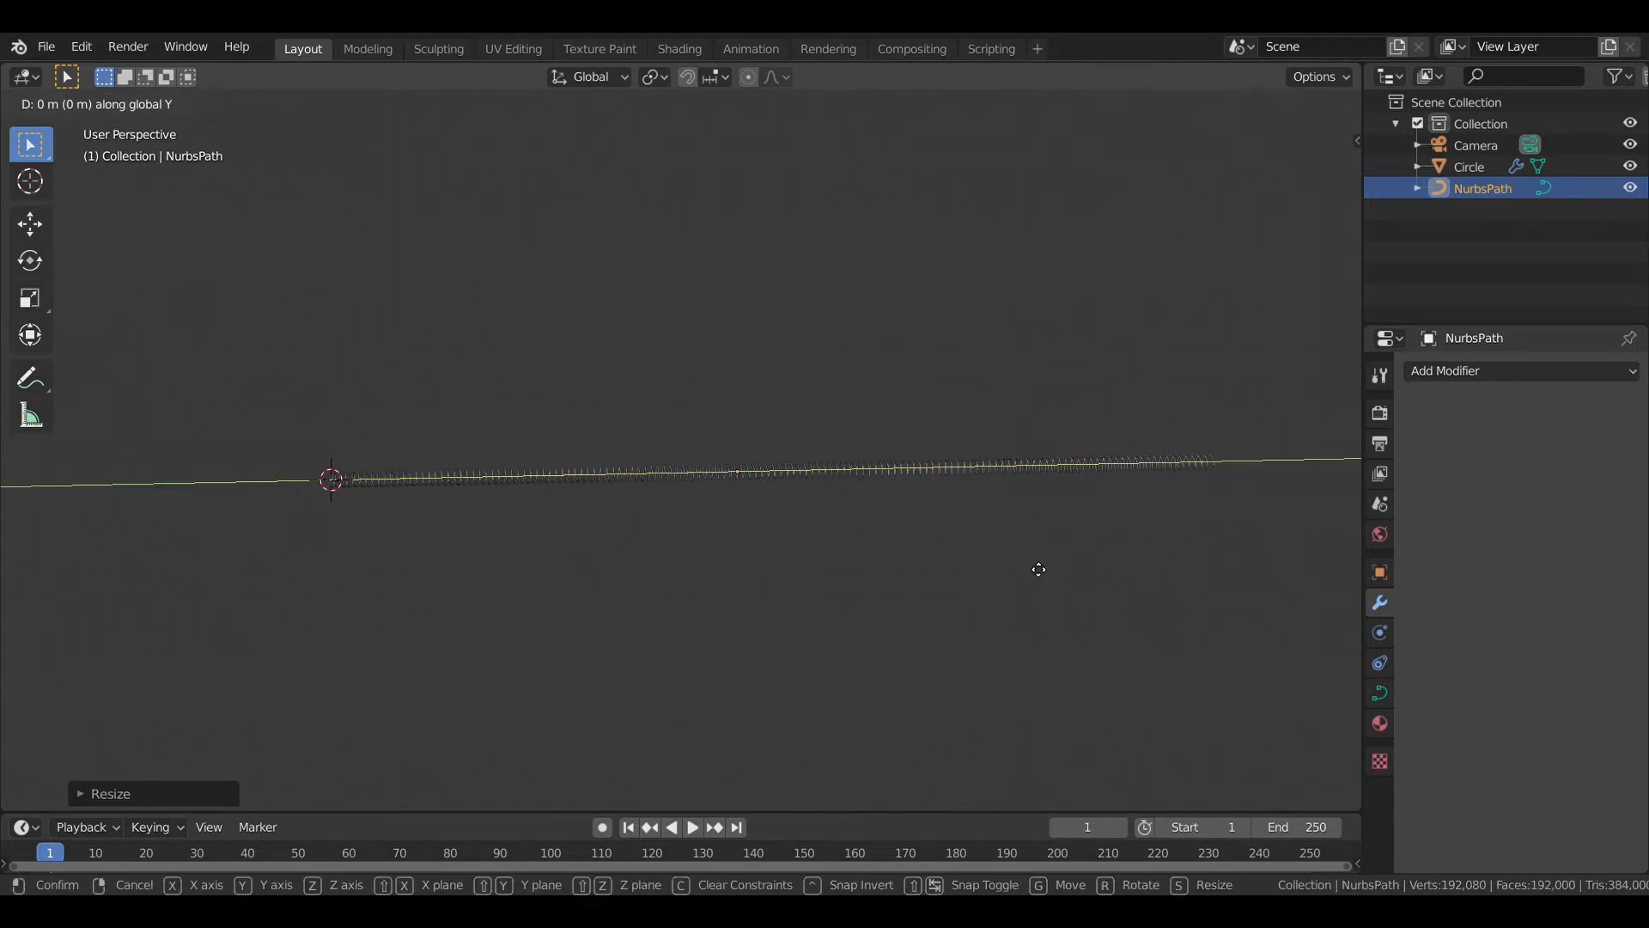
click(1049, 569)
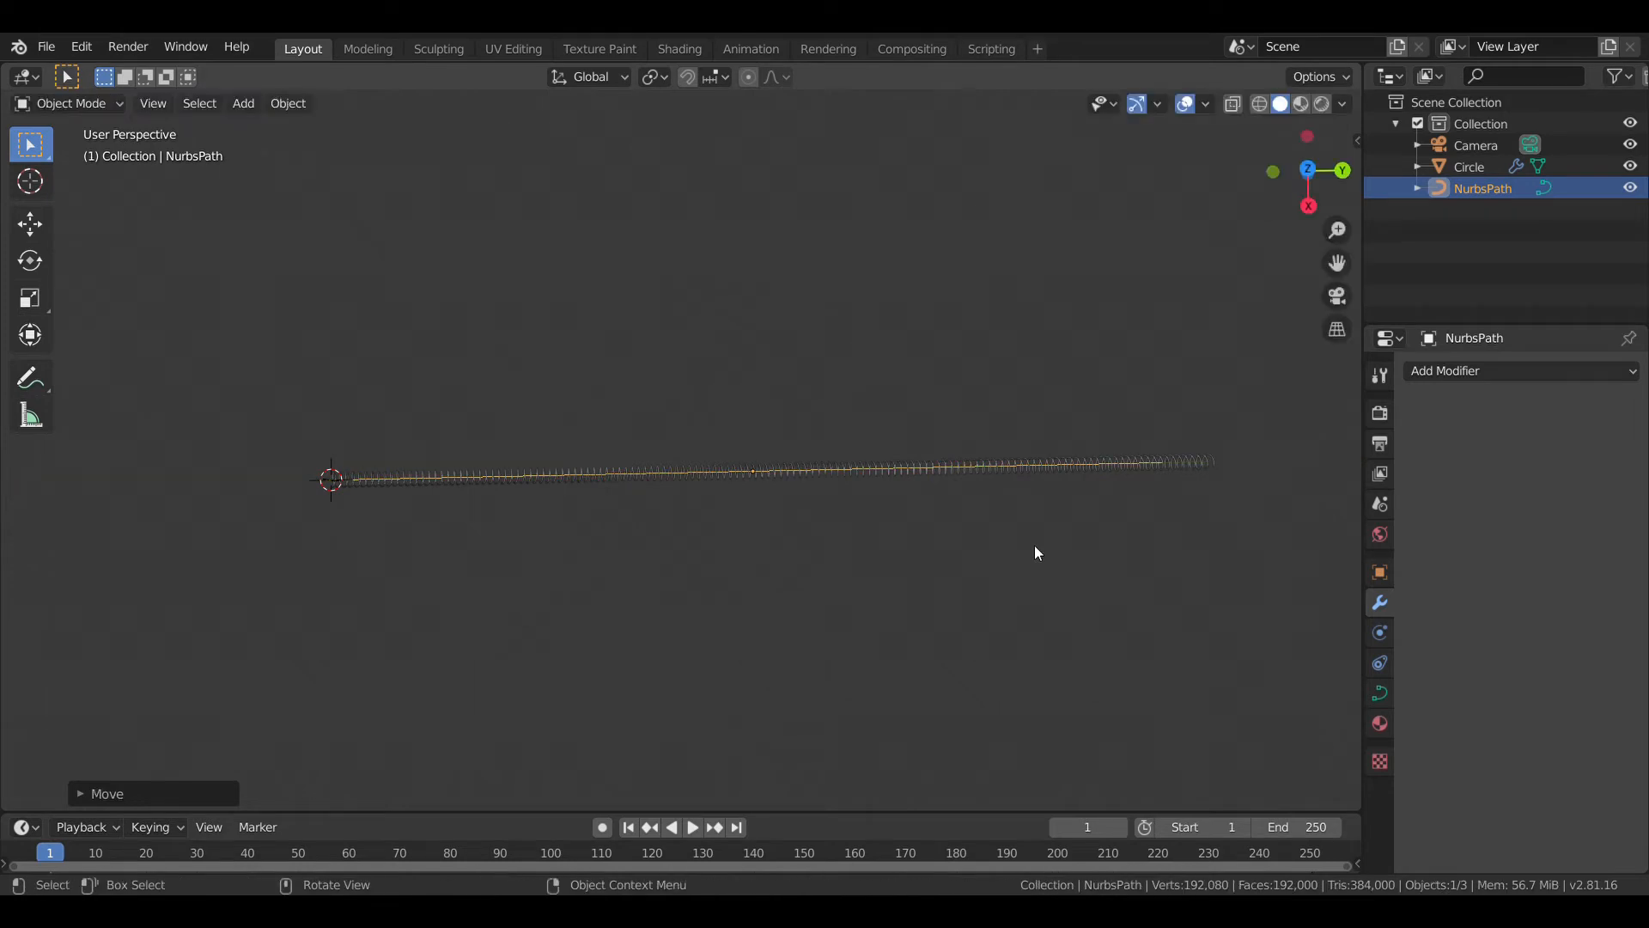
scroll(508, 557, up, 2)
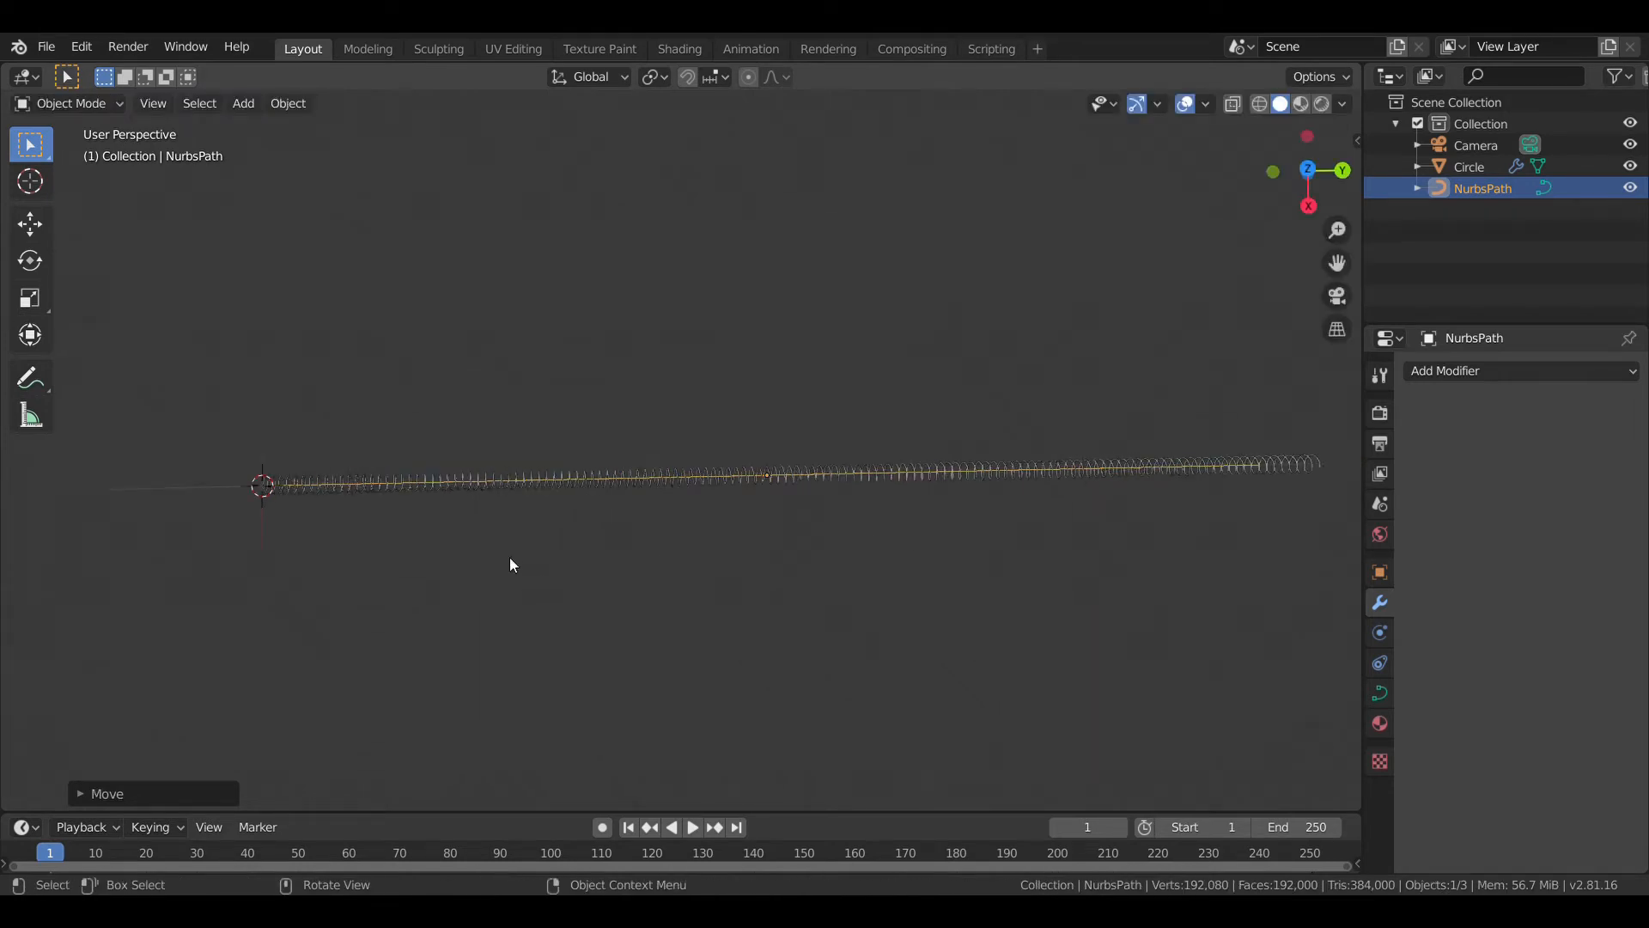
scroll(507, 555, down, 2)
- Select the camera at the coil's opening and add a Follow Path constraint to it
middle_drag(507, 555, 819, 426)
click(809, 472)
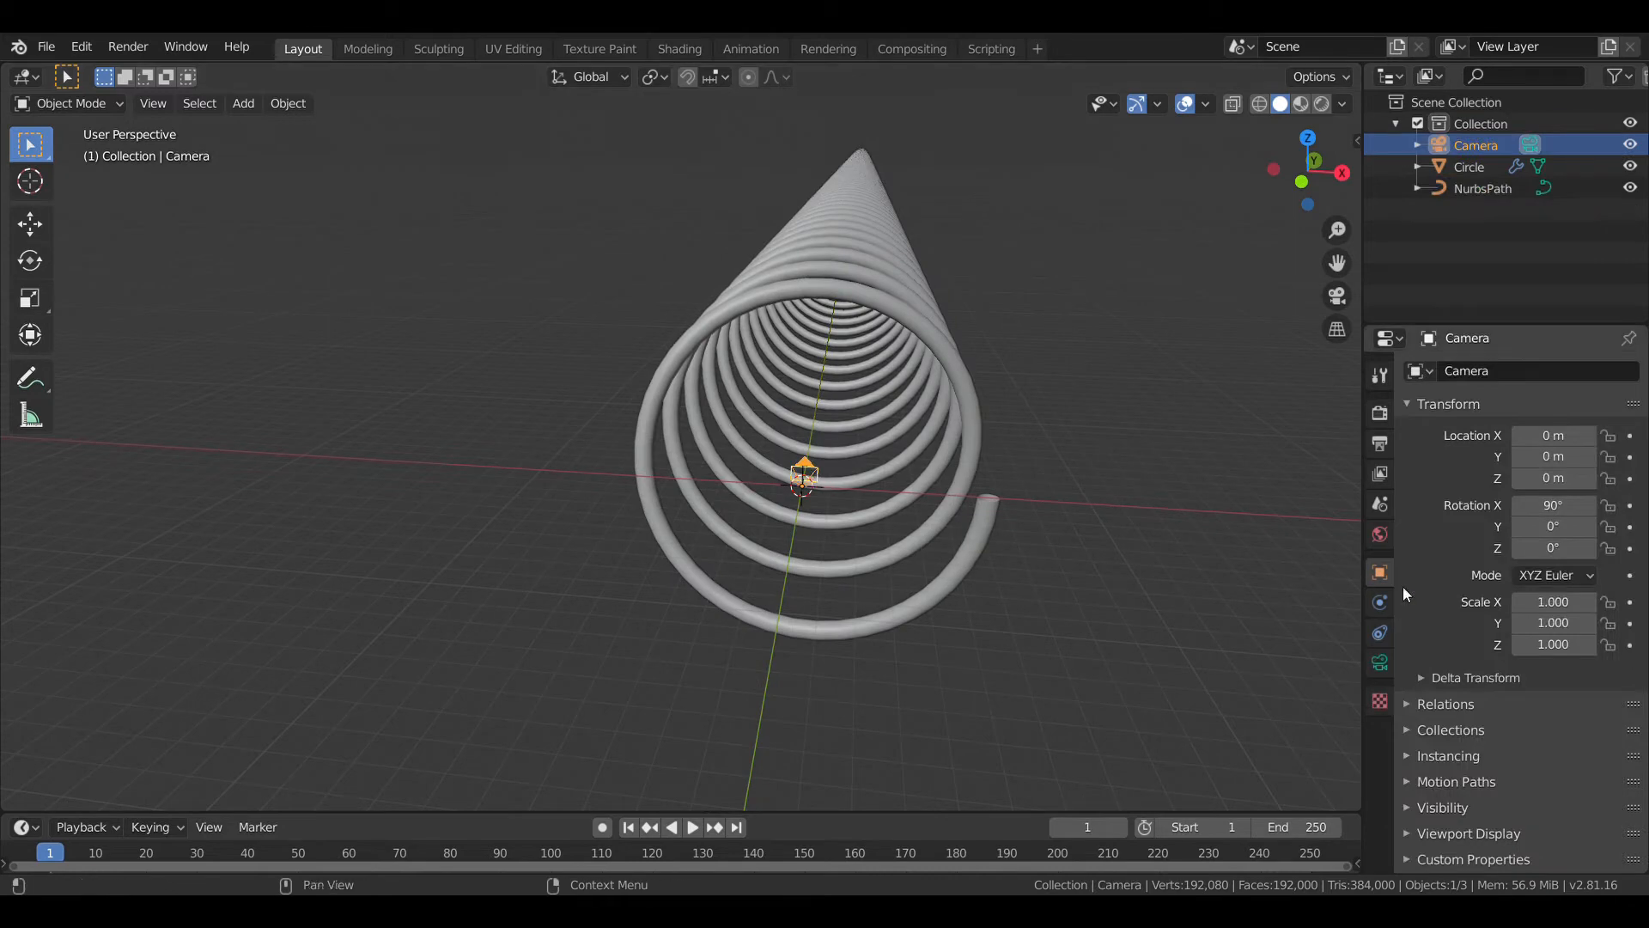
click(1380, 662)
click(1565, 376)
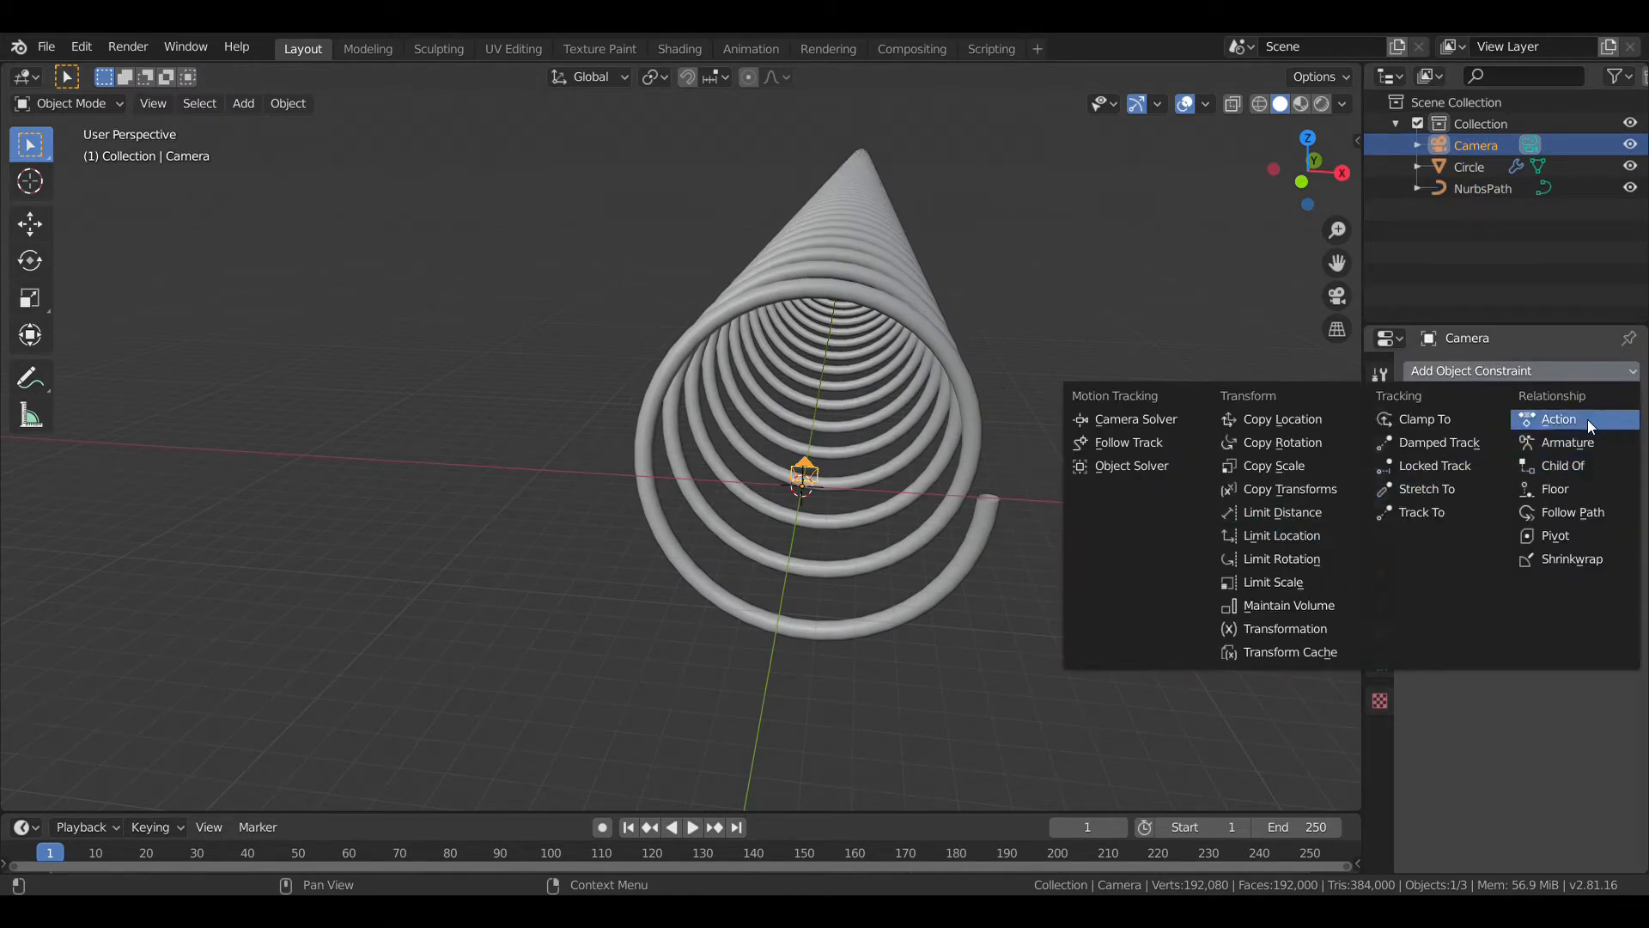
click(1593, 513)
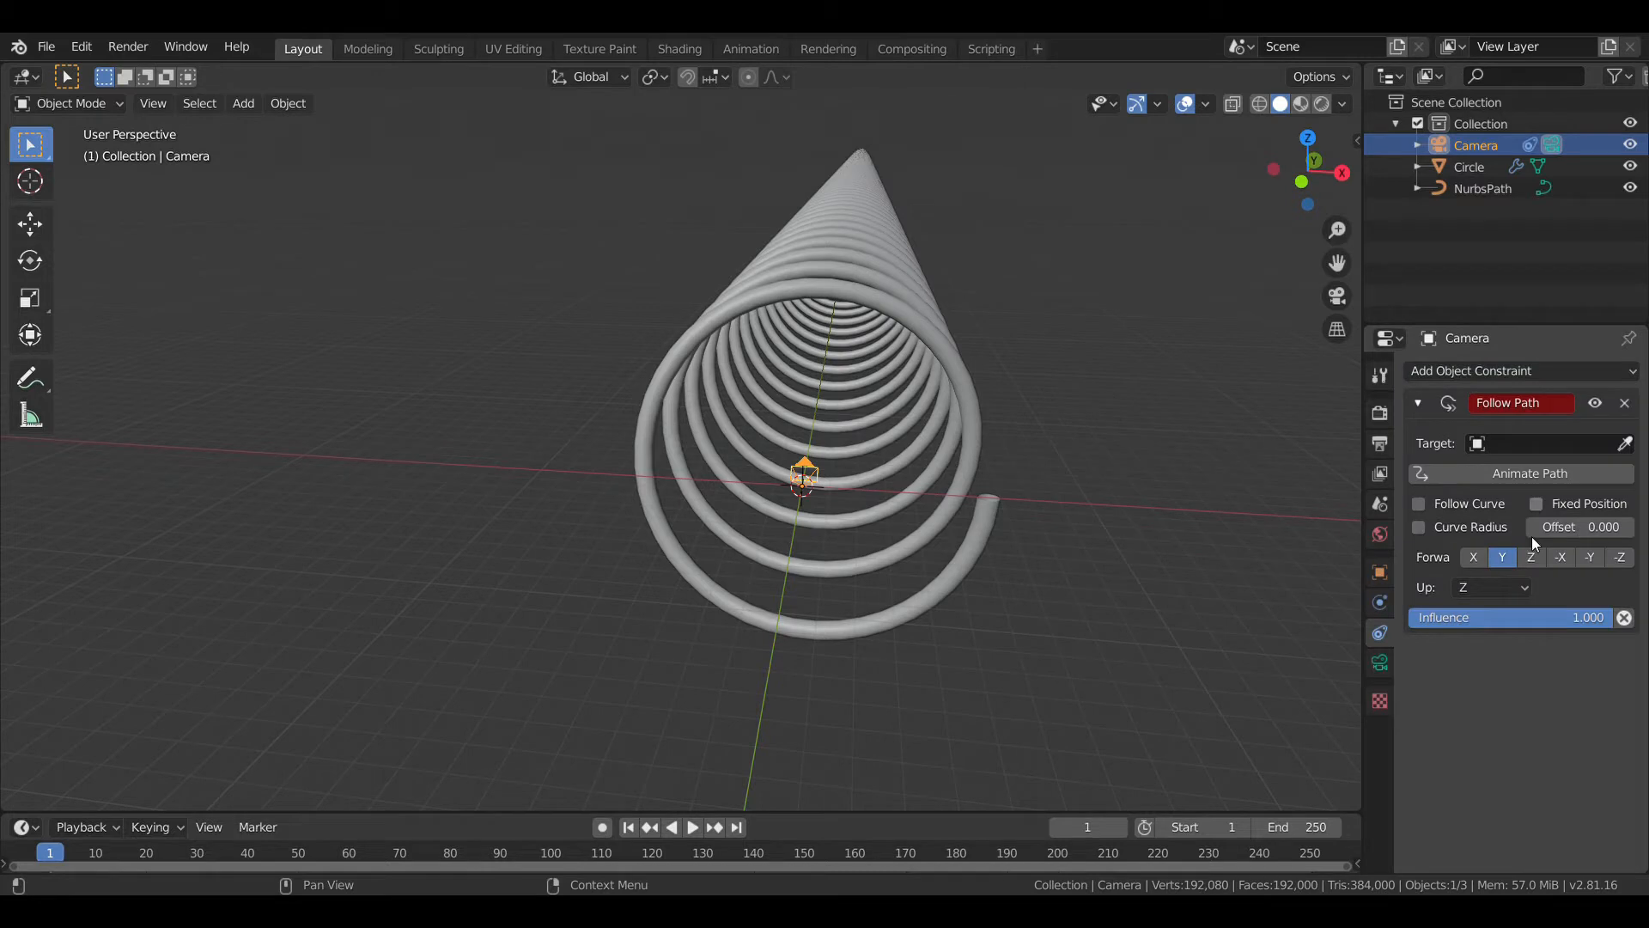
- Set NurbsPath as the target of the camera's Follow Path constraint
click(1486, 445)
click(1491, 476)
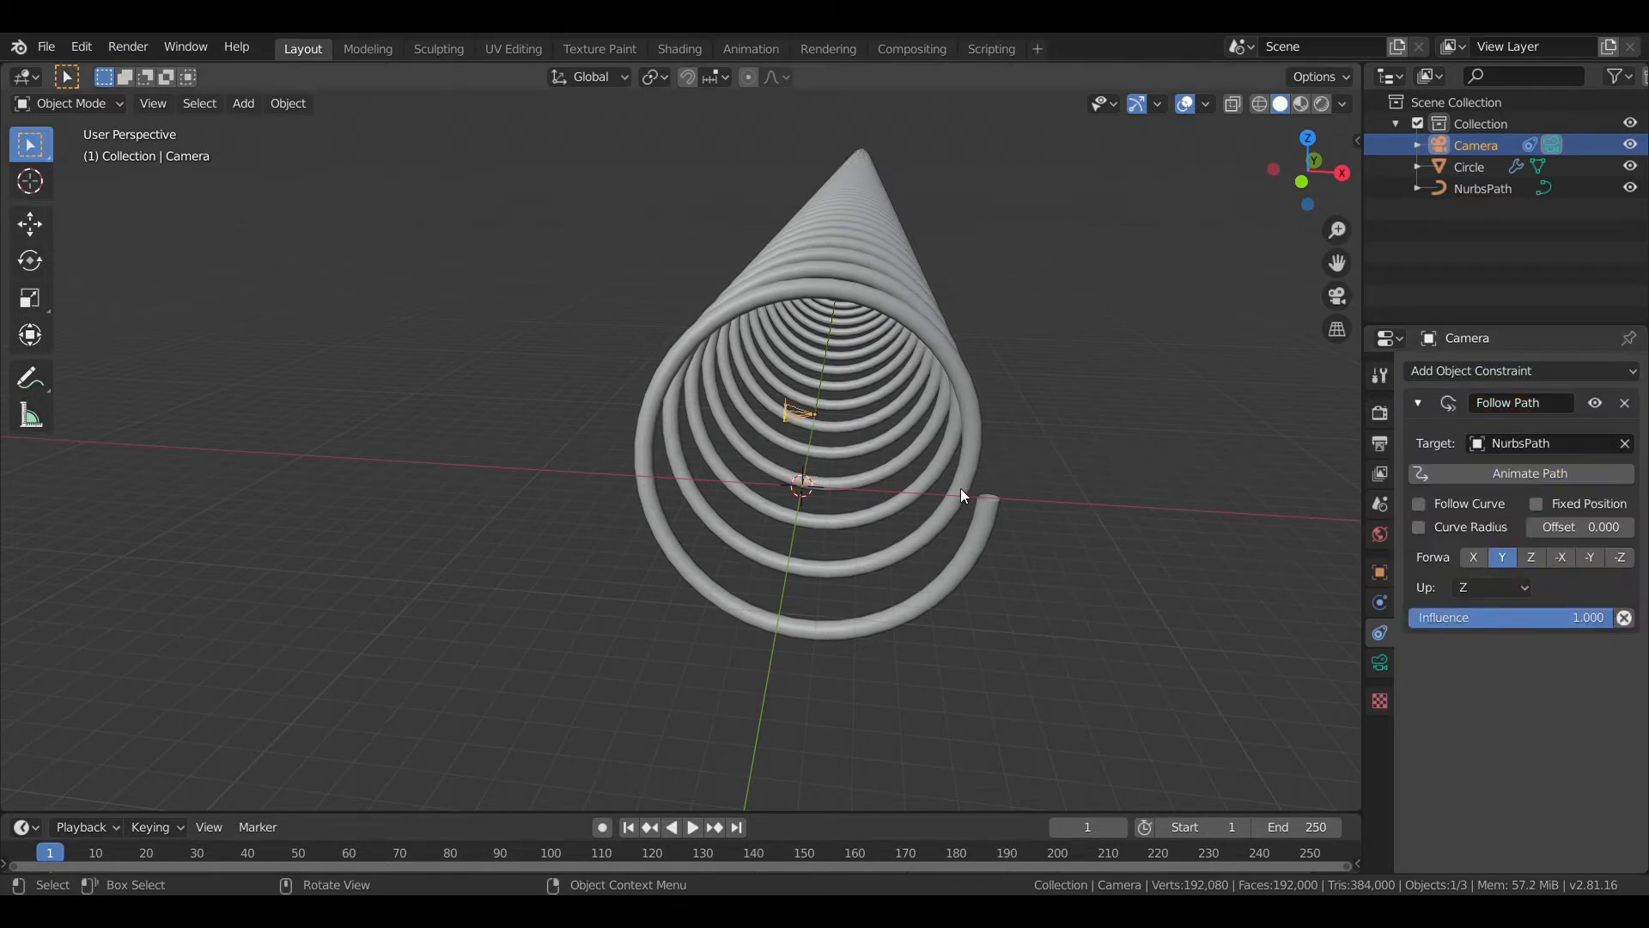
scroll(1014, 464, up, 3)
scroll(1028, 456, down, 1)
scroll(1029, 409, down, 5)
shift+middle_drag(1025, 395, 1019, 414)
scroll(1044, 440, up, 4)
scroll(1040, 443, down, 5)
scroll(1032, 444, up, 4)
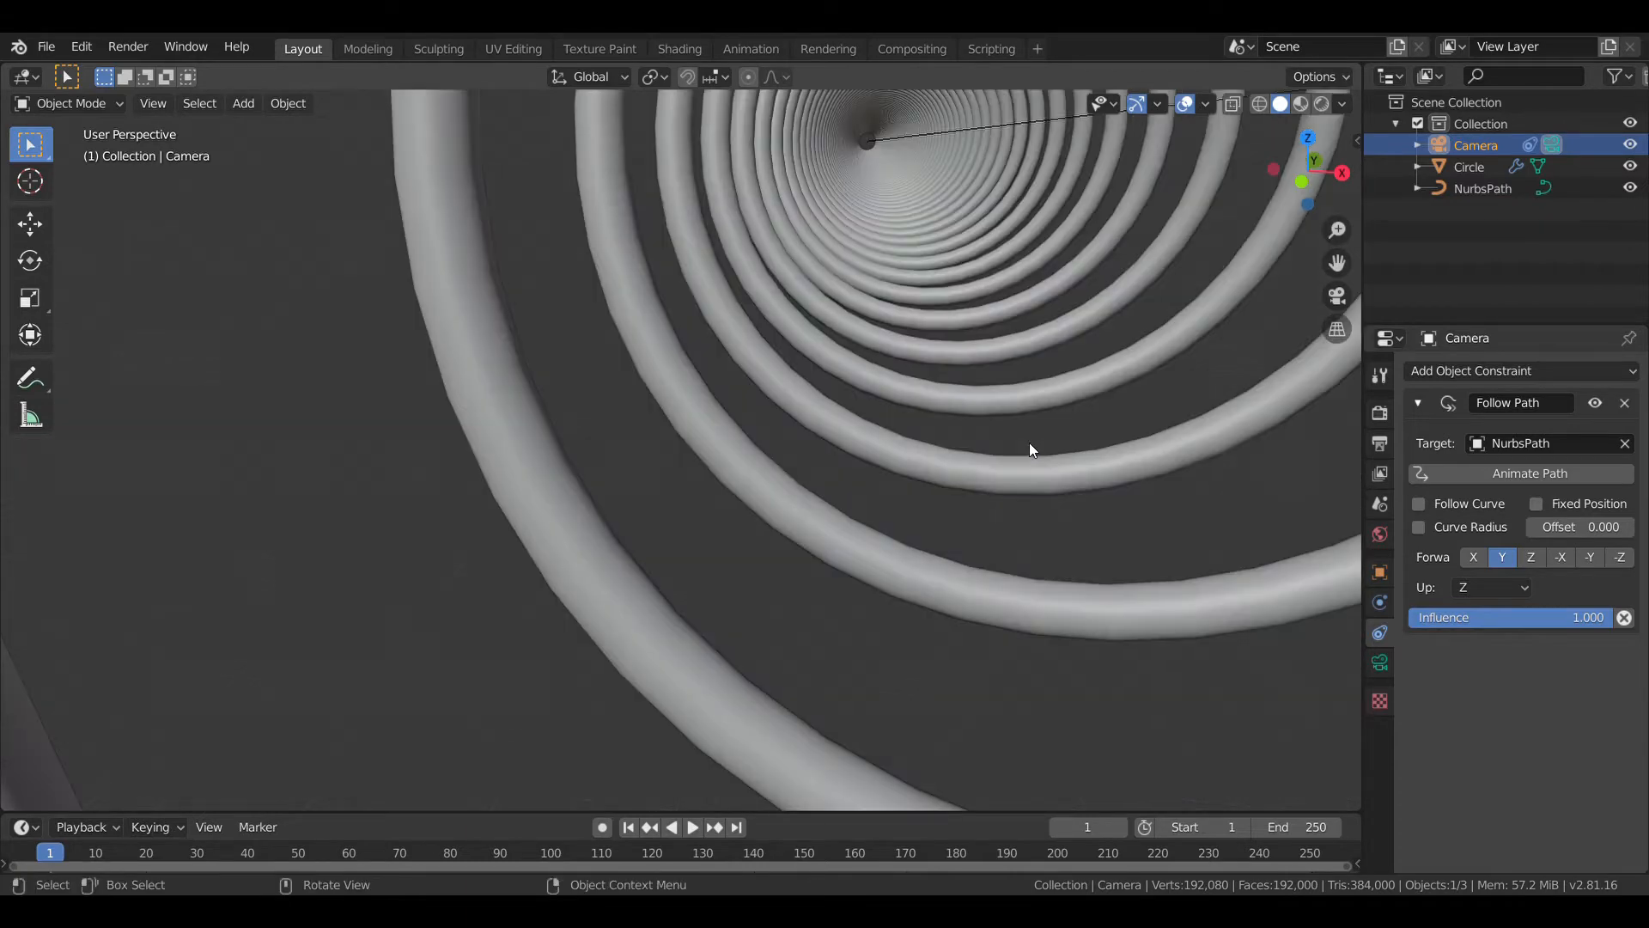
mouse_move(1044, 445)
middle_down()
mouse_move(1020, 455)
mouse_move(1043, 446)
middle_up()
scroll(1044, 446, down, 1)
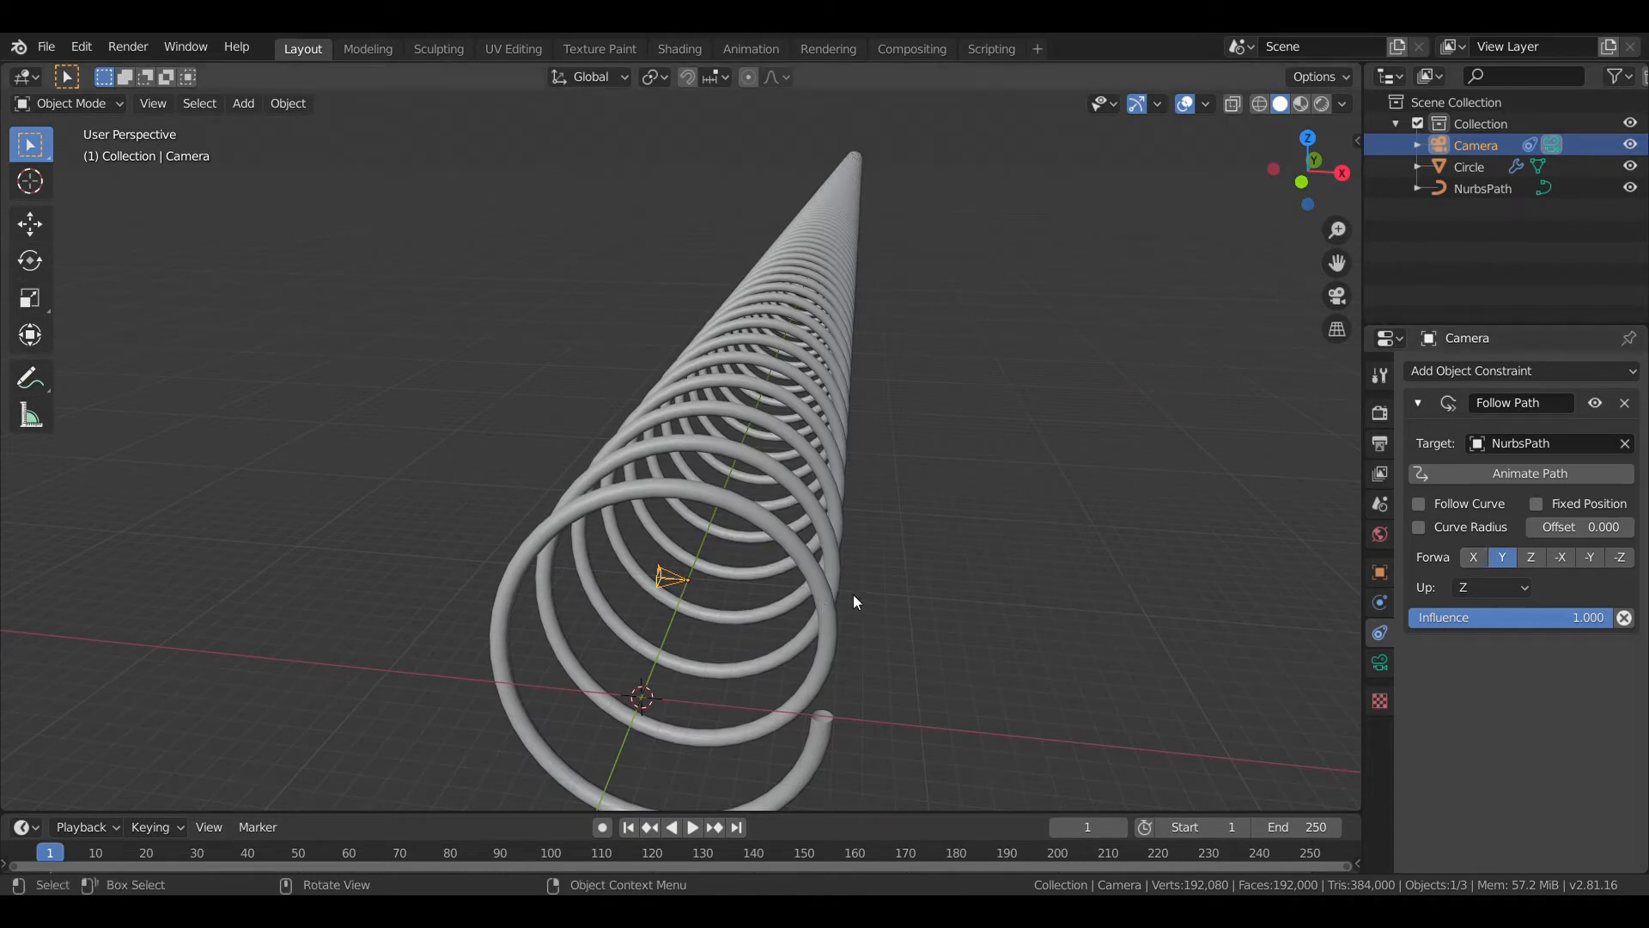
- Set the camera's Z rotation to -90° and look through the camera down the coil
key(n)
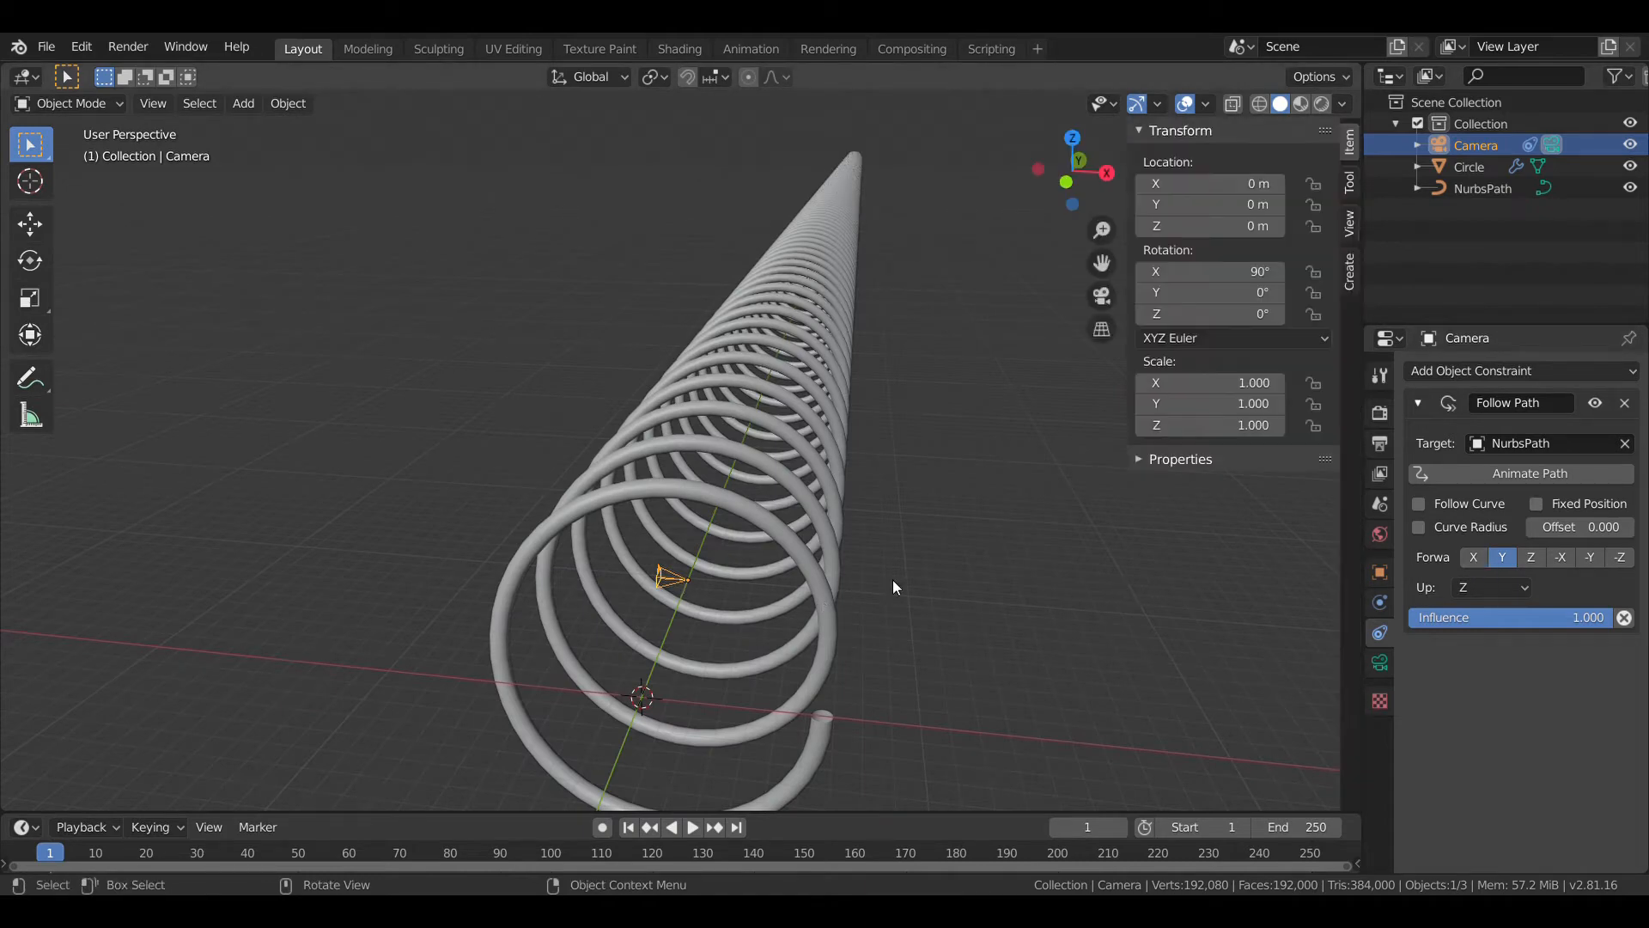
click(1256, 320)
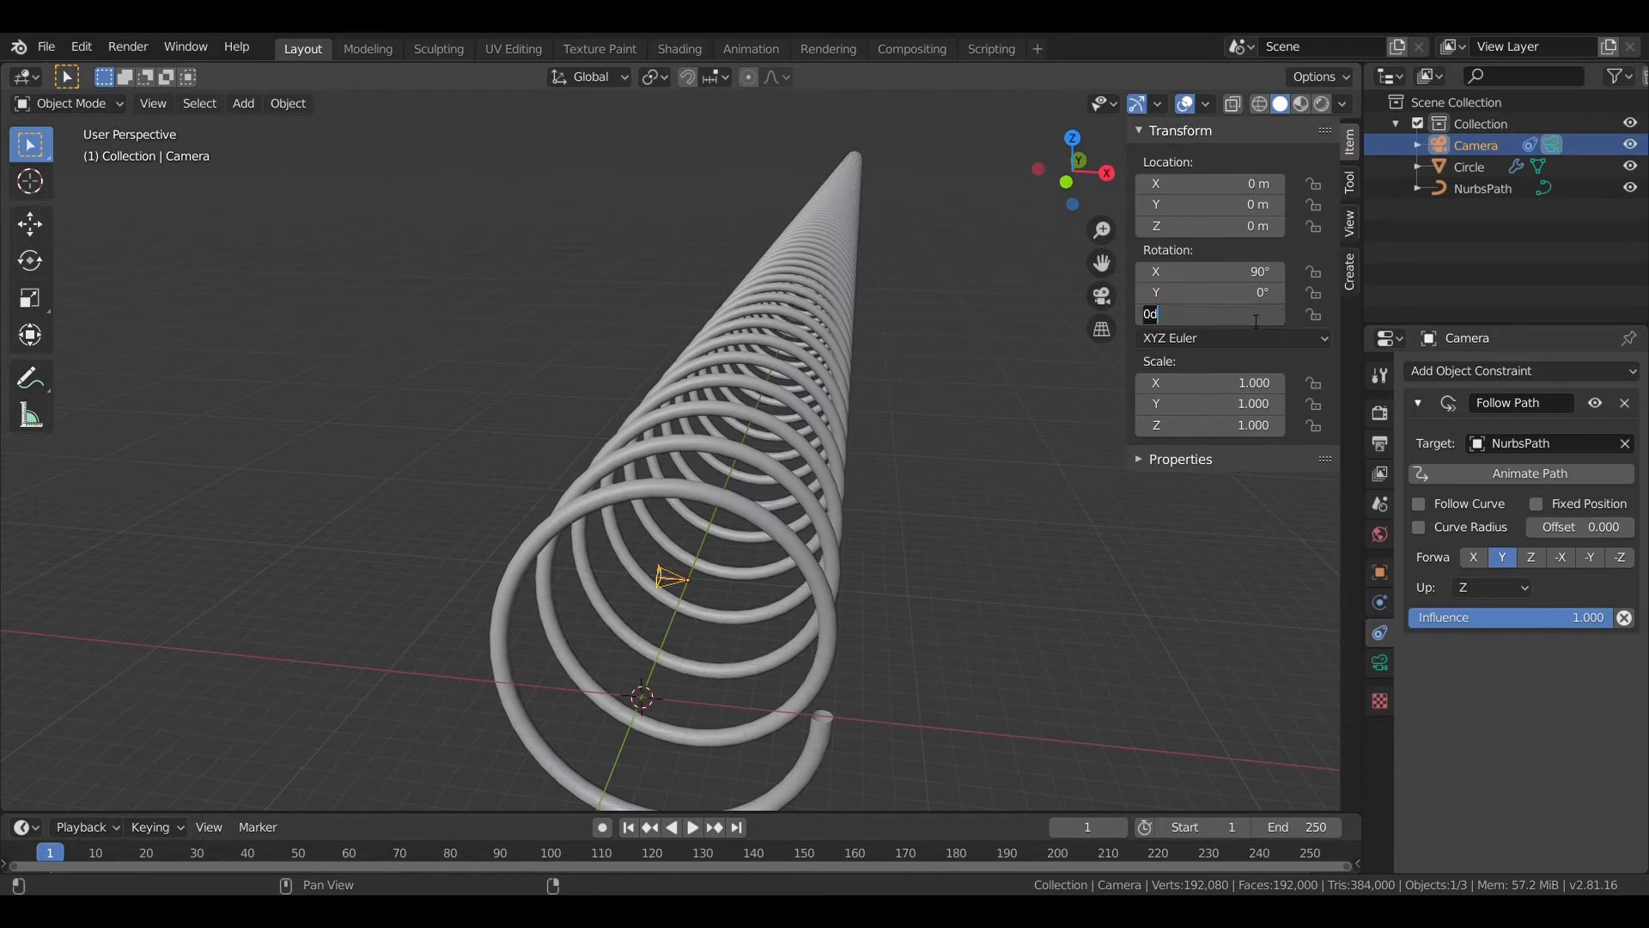
key(Return)
key(KP_0)
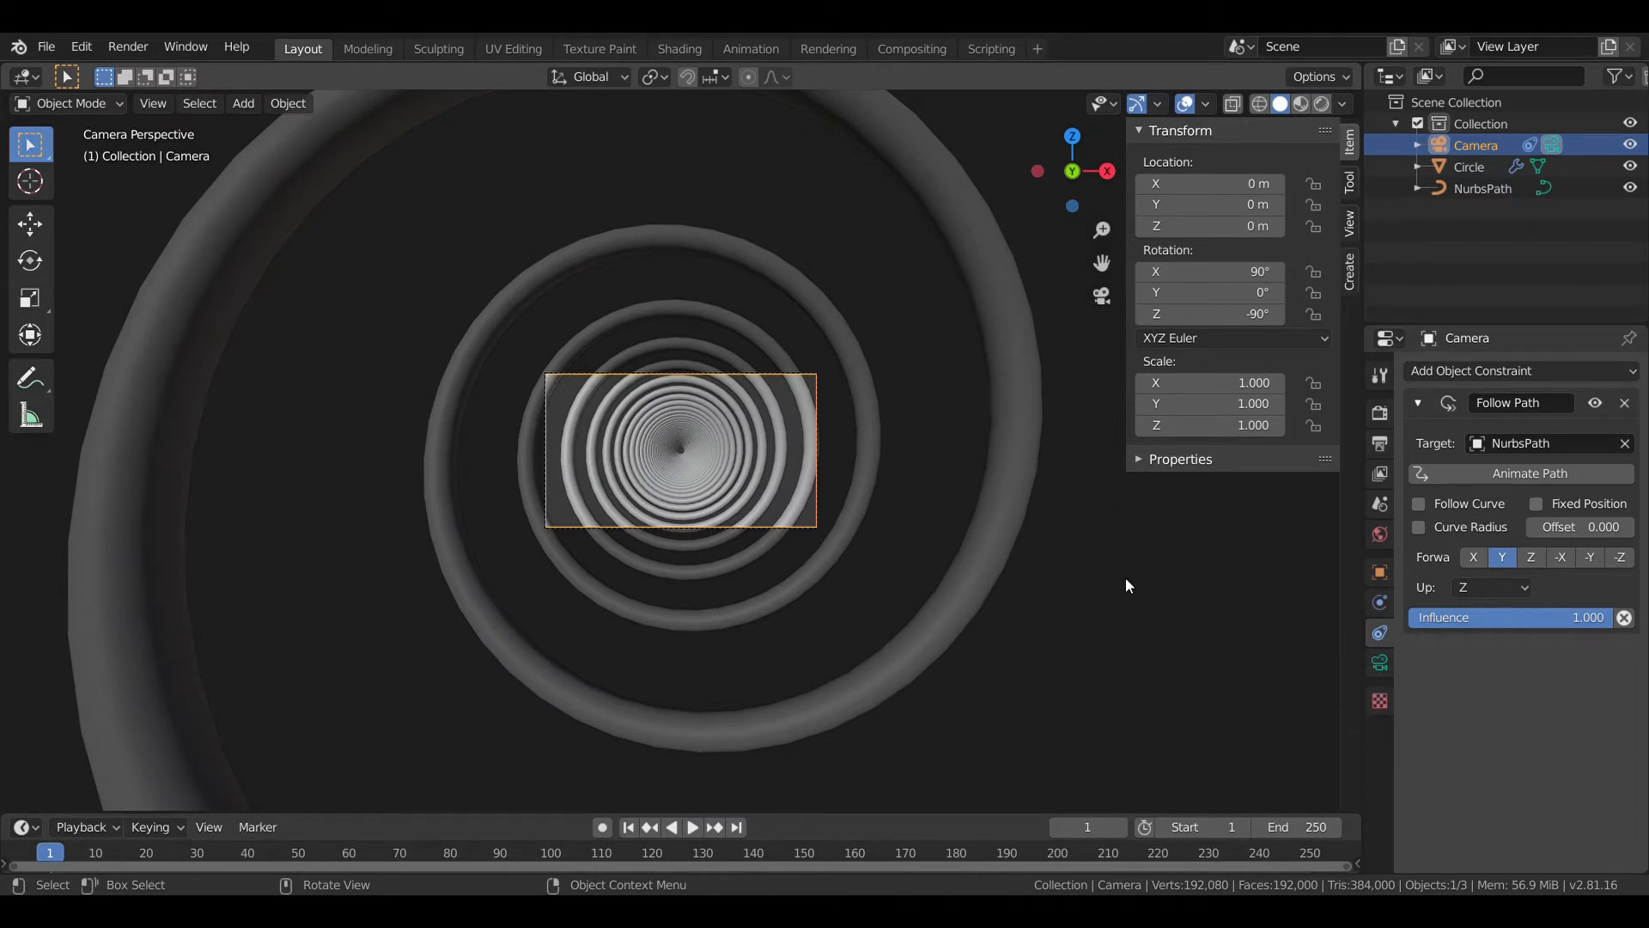
key(n)
scroll(1128, 585, up, 5)
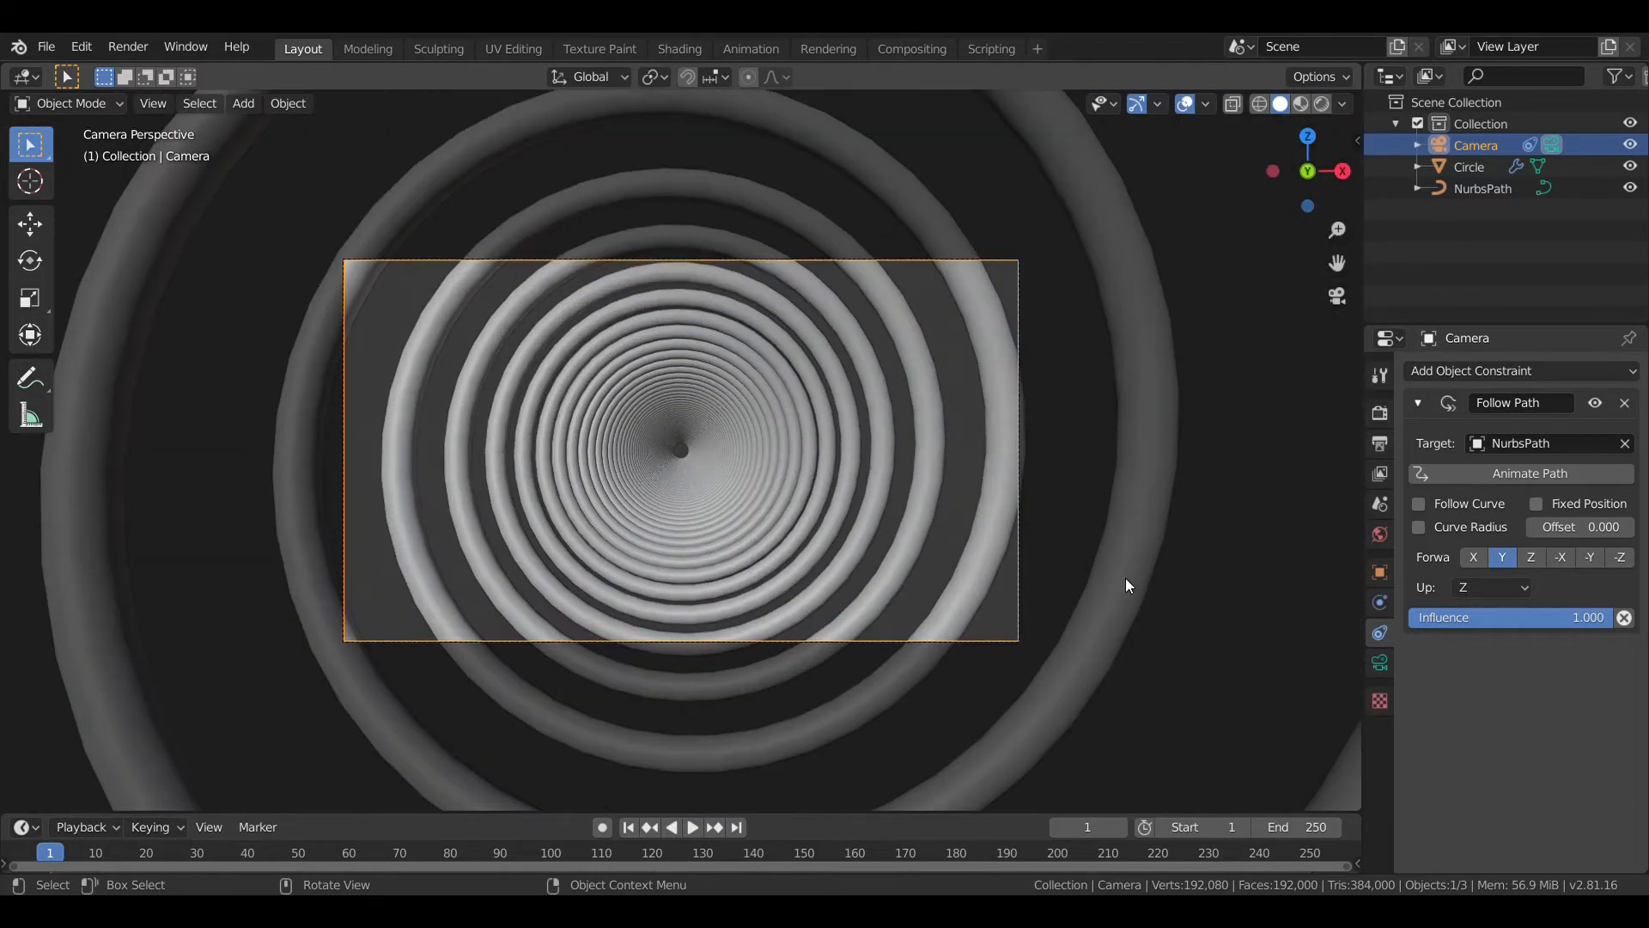
- Leave the camera view, select the coil and open a Shader Editor in a split area beside the viewport
key(KP_0)
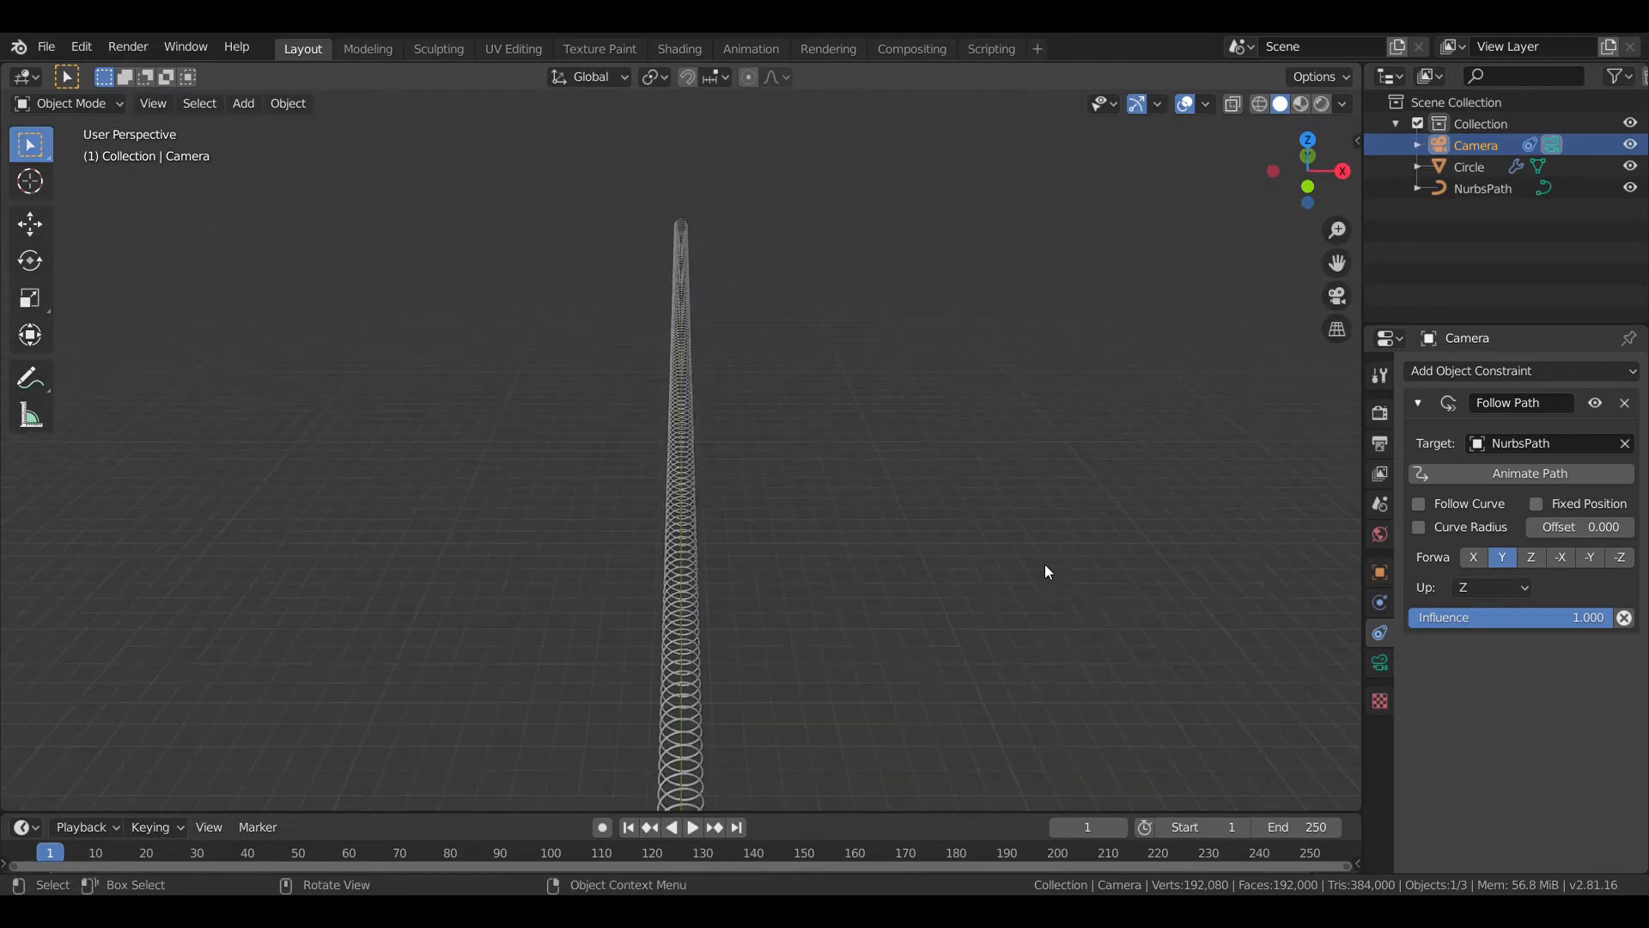
scroll(1036, 386, up, 8)
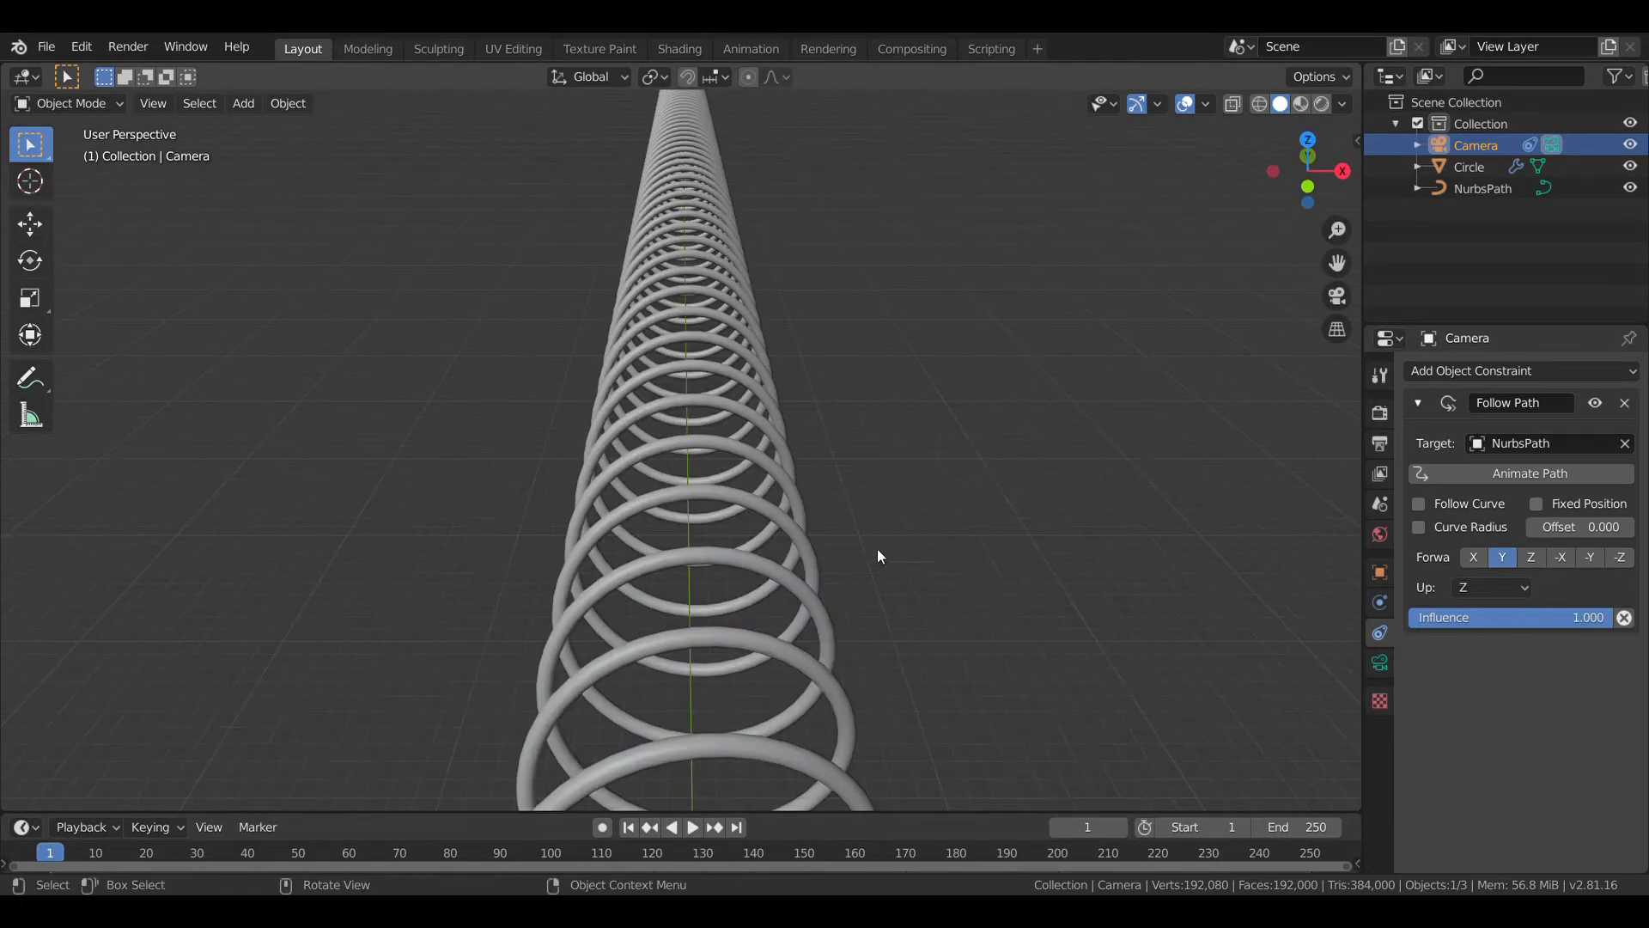
click(755, 622)
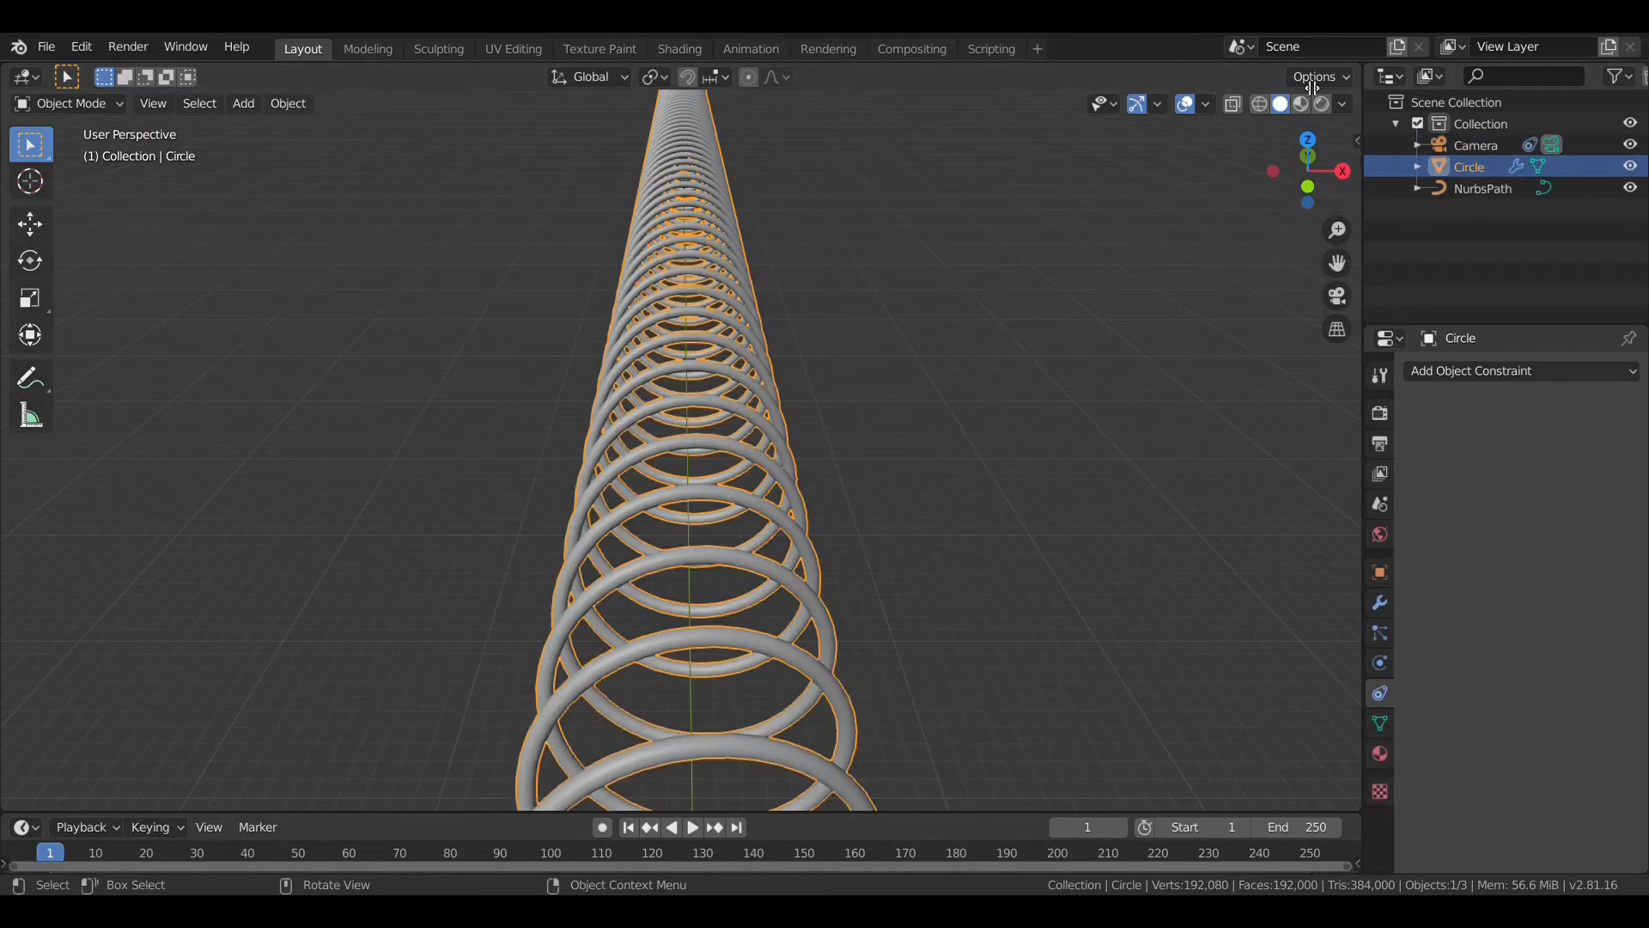
drag(1359, 76, 706, 82)
click(729, 77)
click(756, 225)
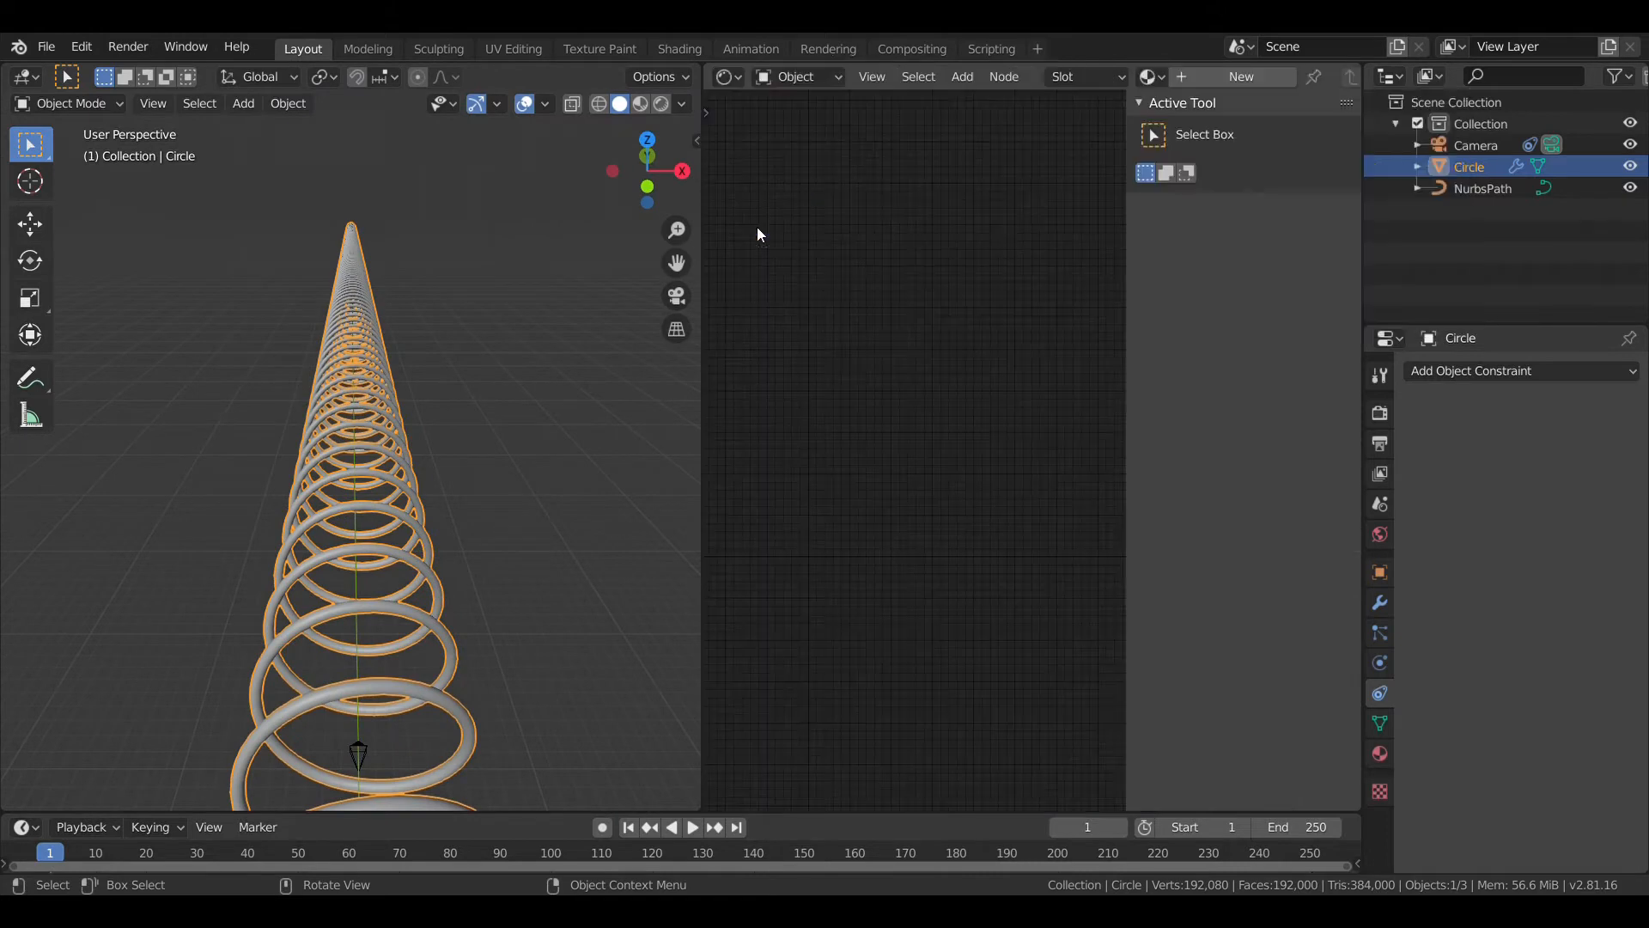
- Create a new material for the coil and space the Material Output node away from the Principled BSDF
click(1379, 754)
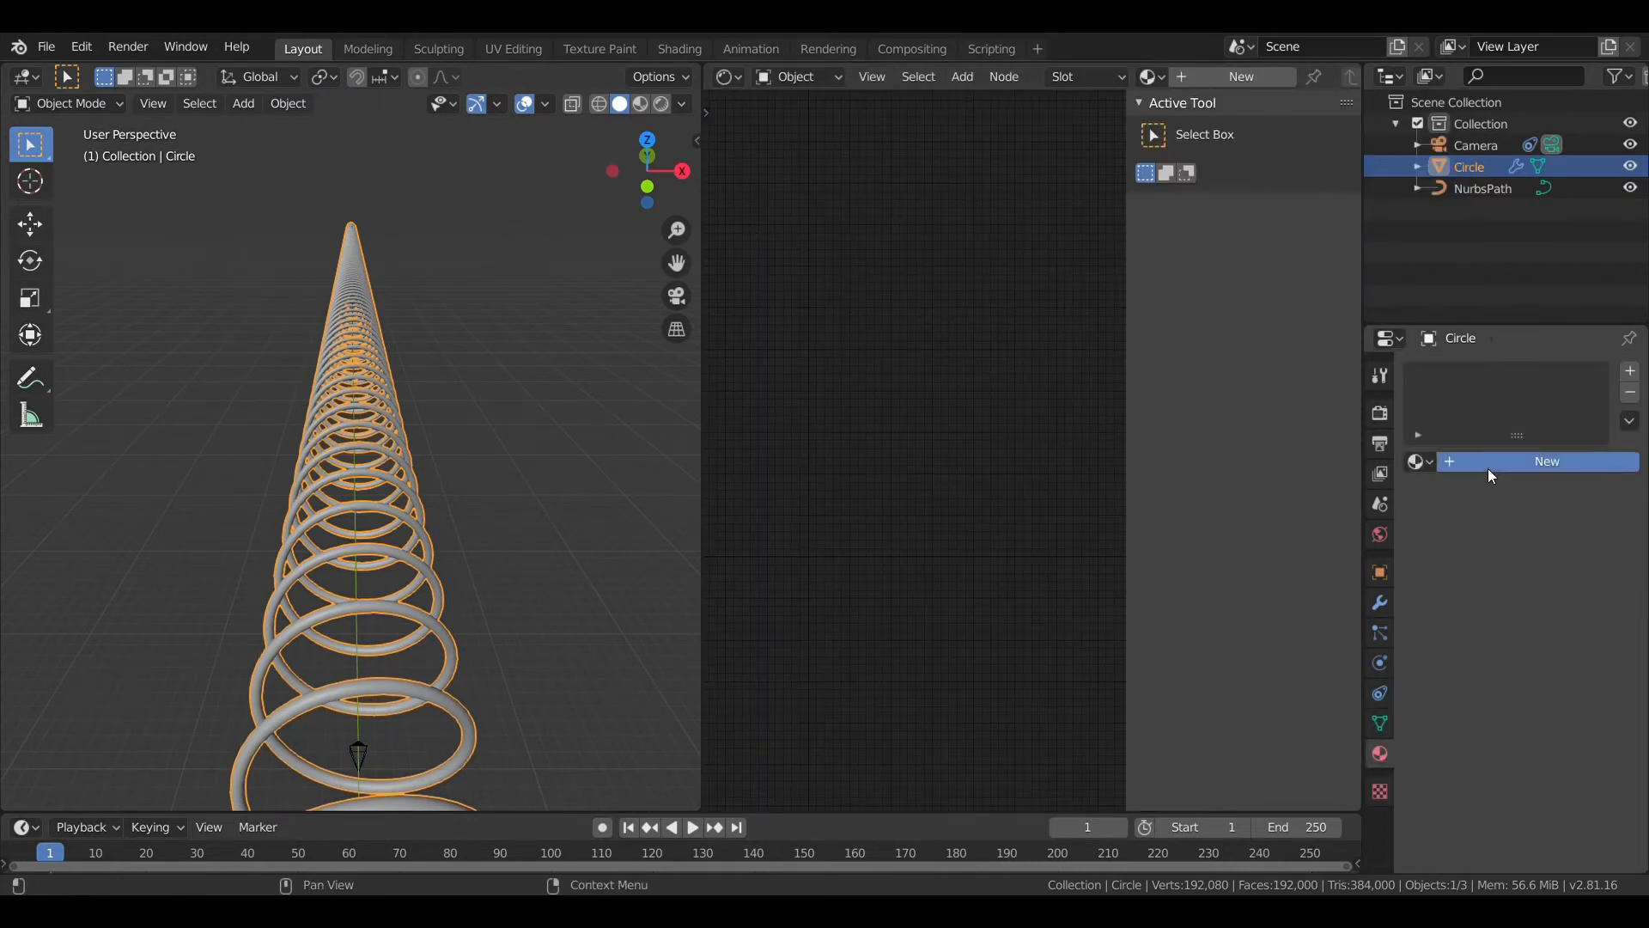
click(1491, 464)
drag(1123, 441, 1239, 492)
scroll(1240, 492, up, 2)
middle_drag(1154, 663, 1060, 386)
drag(1032, 216, 1219, 204)
- Add an Emission node just beneath the Principled BSDF node
key(shift+a)
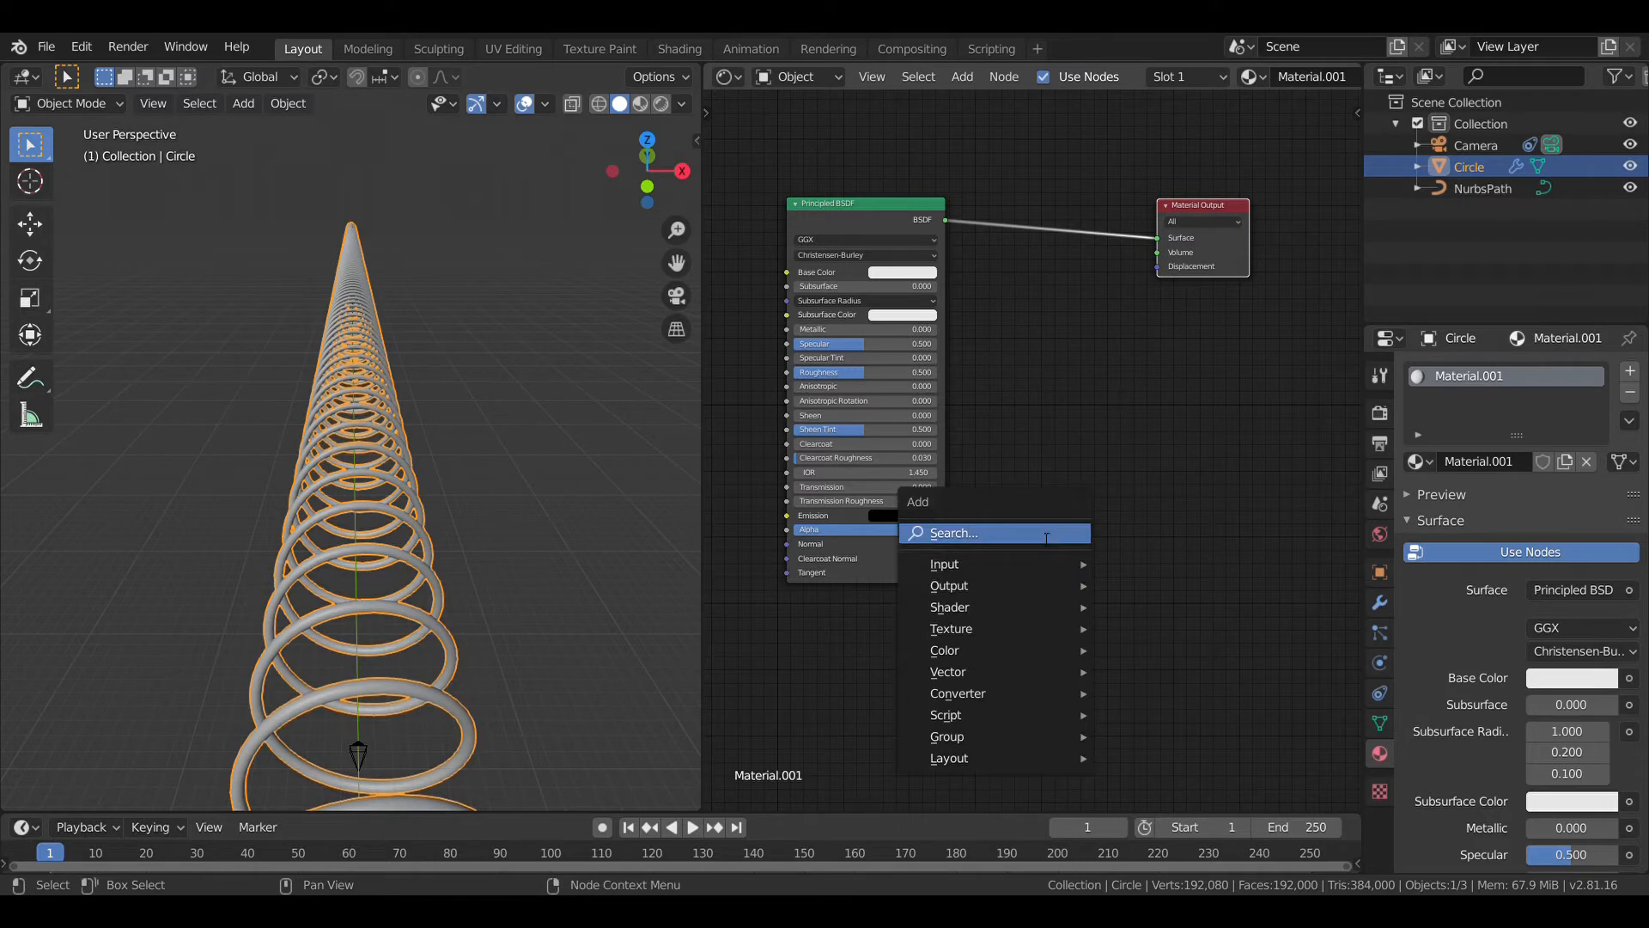
click(1049, 534)
text(emi)
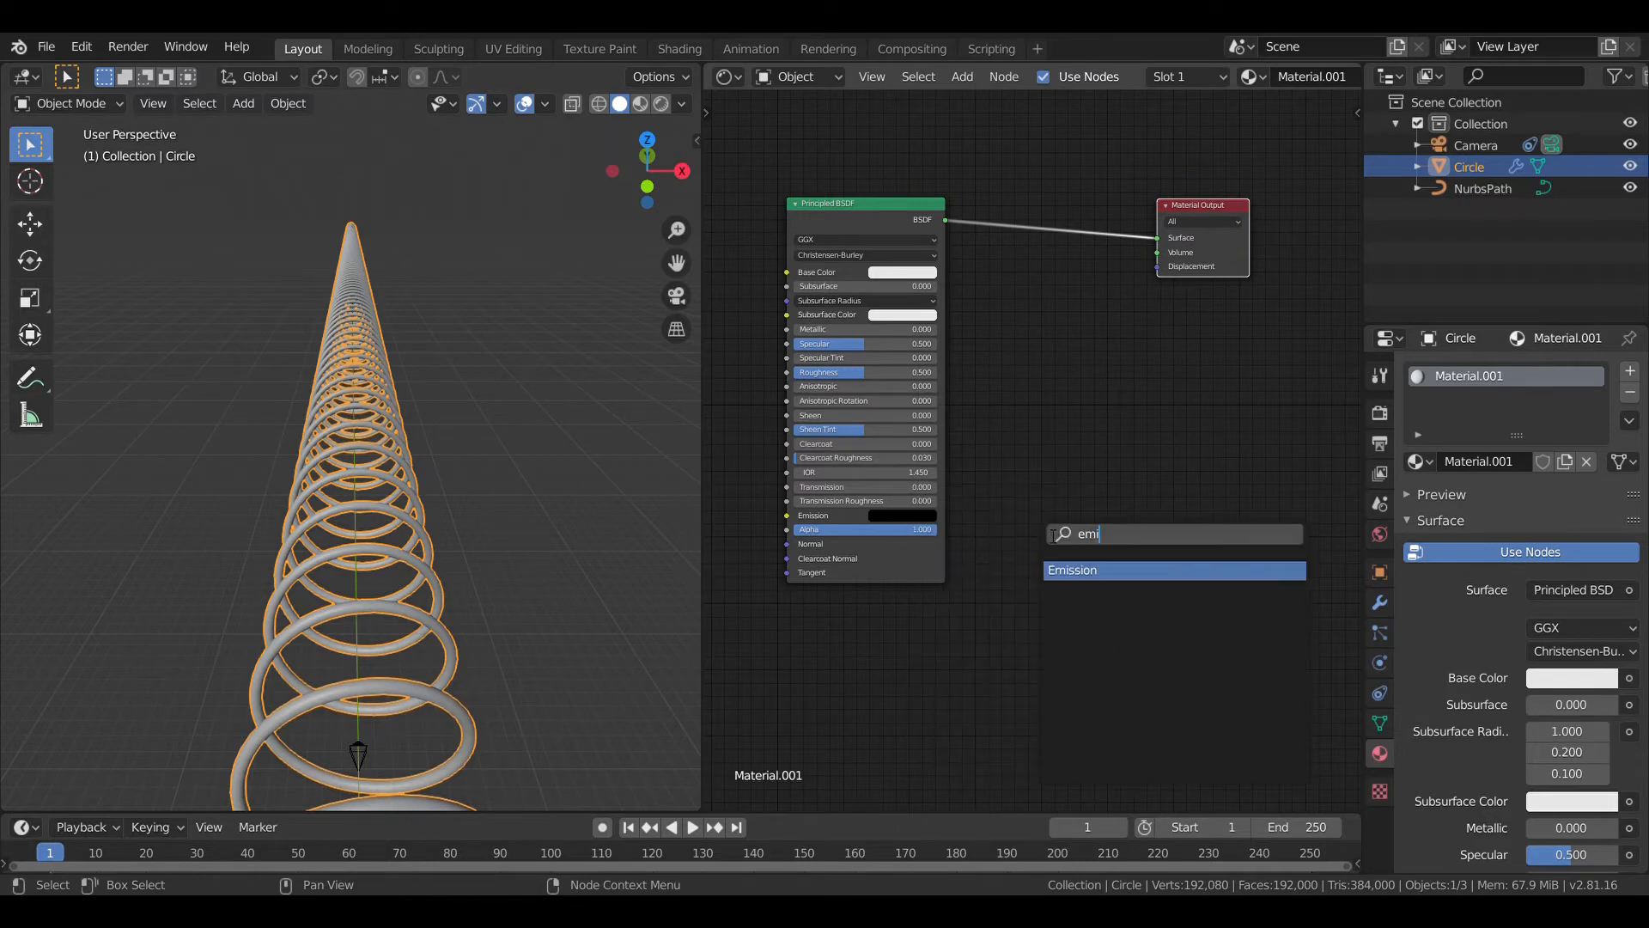
click(1131, 571)
click(866, 599)
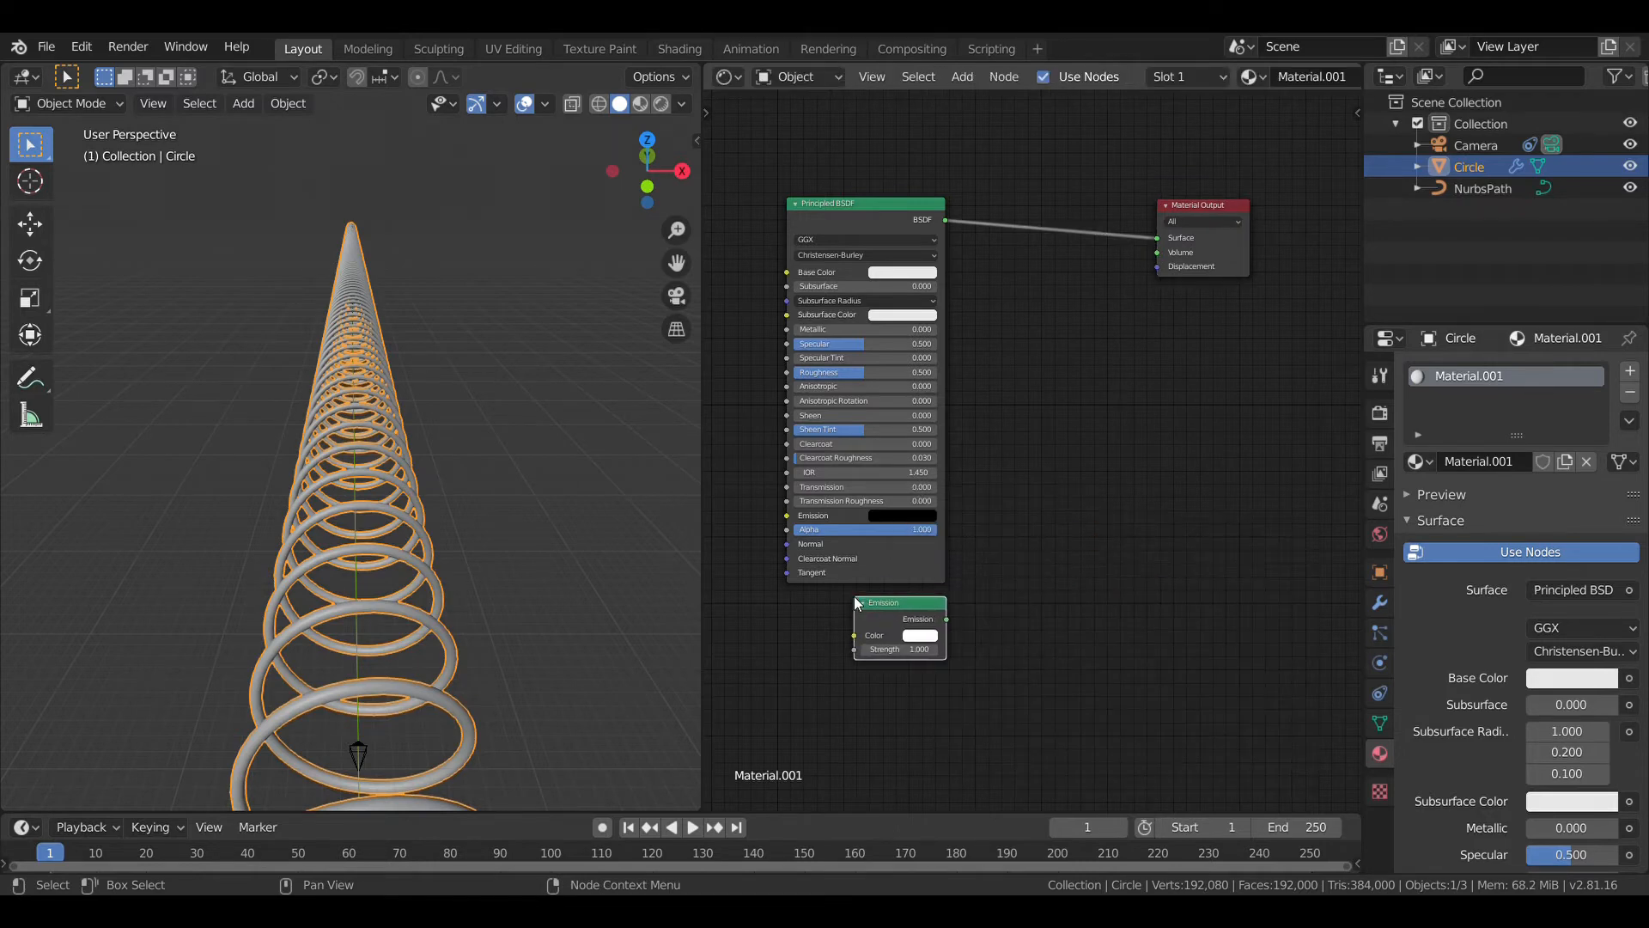
- Insert a Mix Shader between the Principled BSDF and Material Output, and connect Emission to its second shader input
key(shift+a)
click(1046, 429)
text(mix)
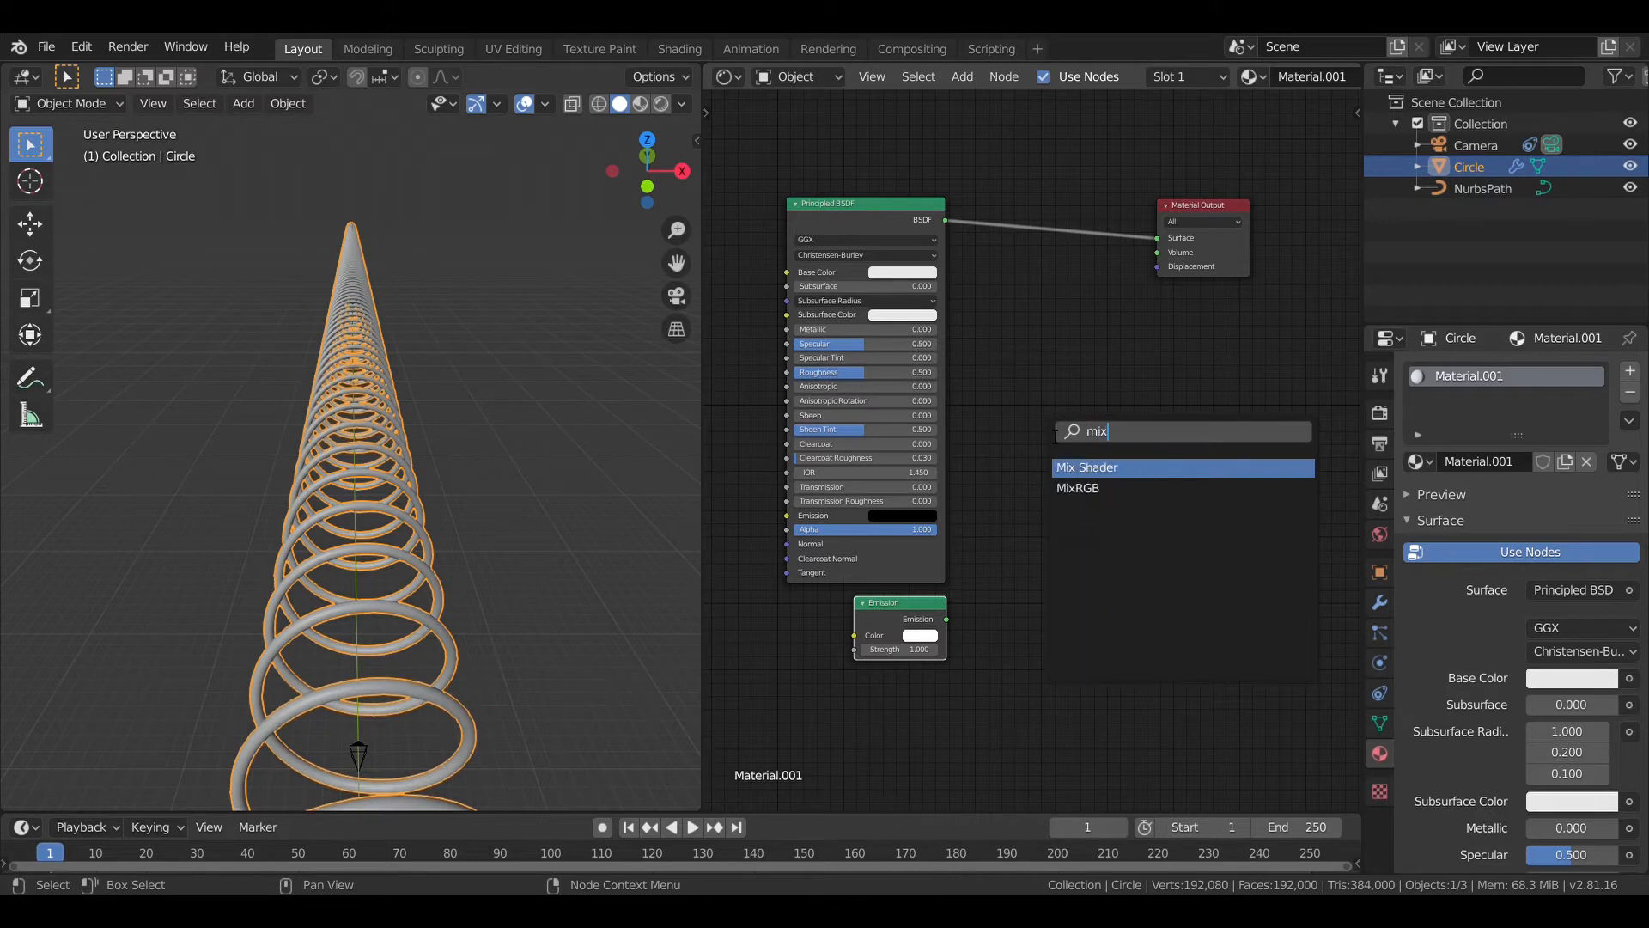
click(1097, 468)
click(1058, 241)
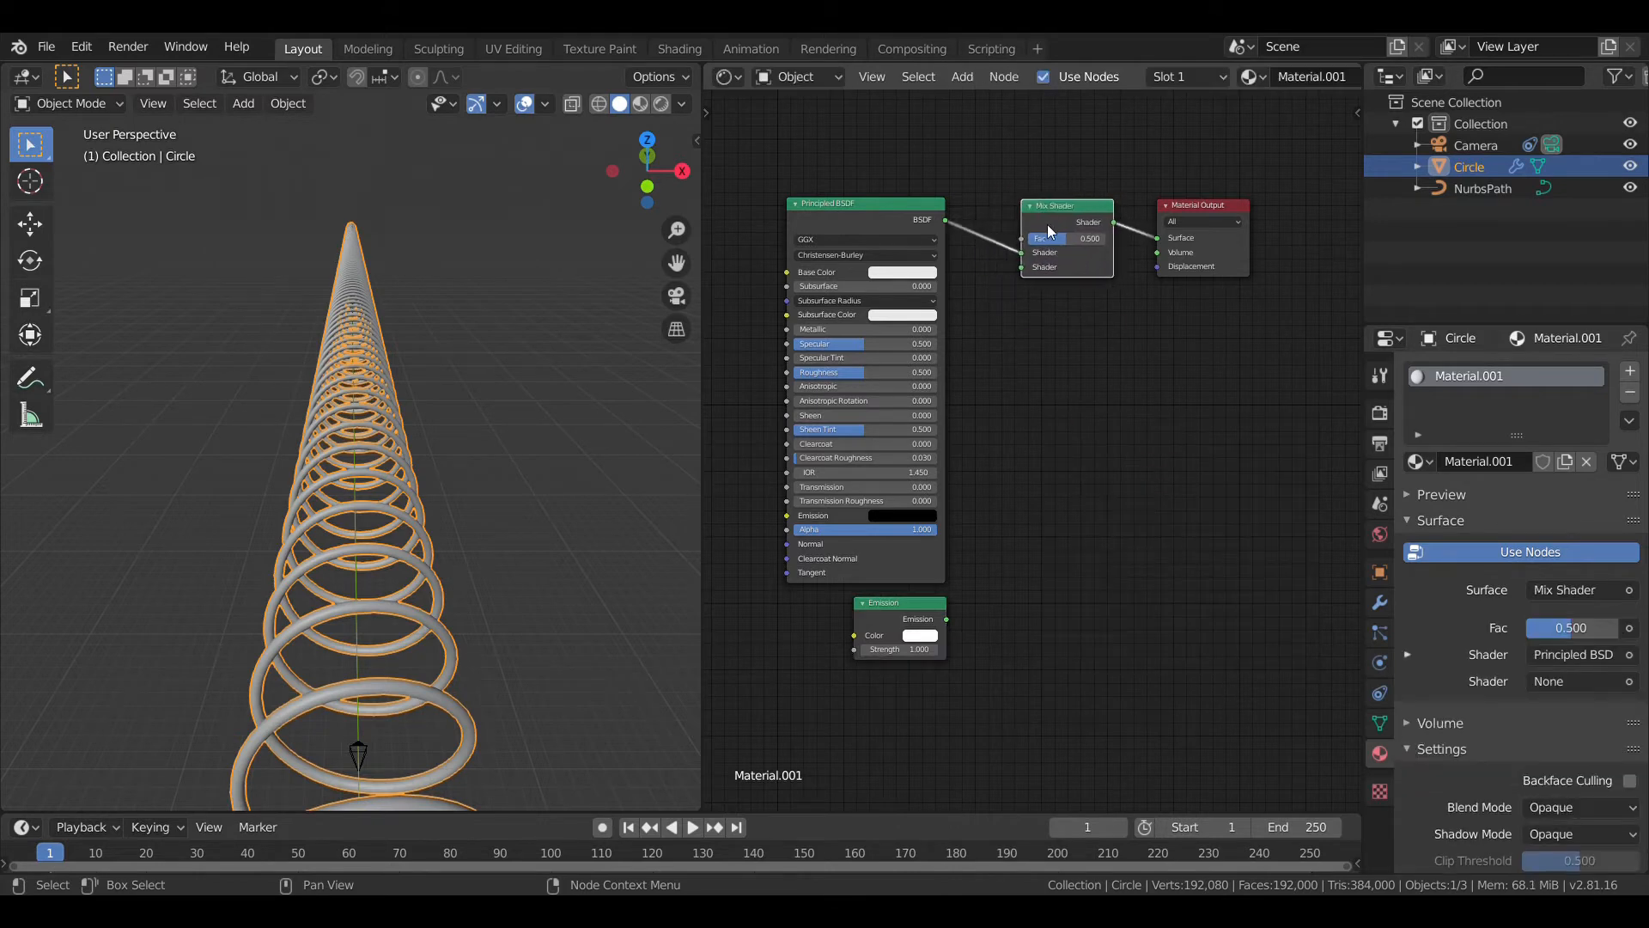
click(945, 621)
drag(1013, 268, 945, 622)
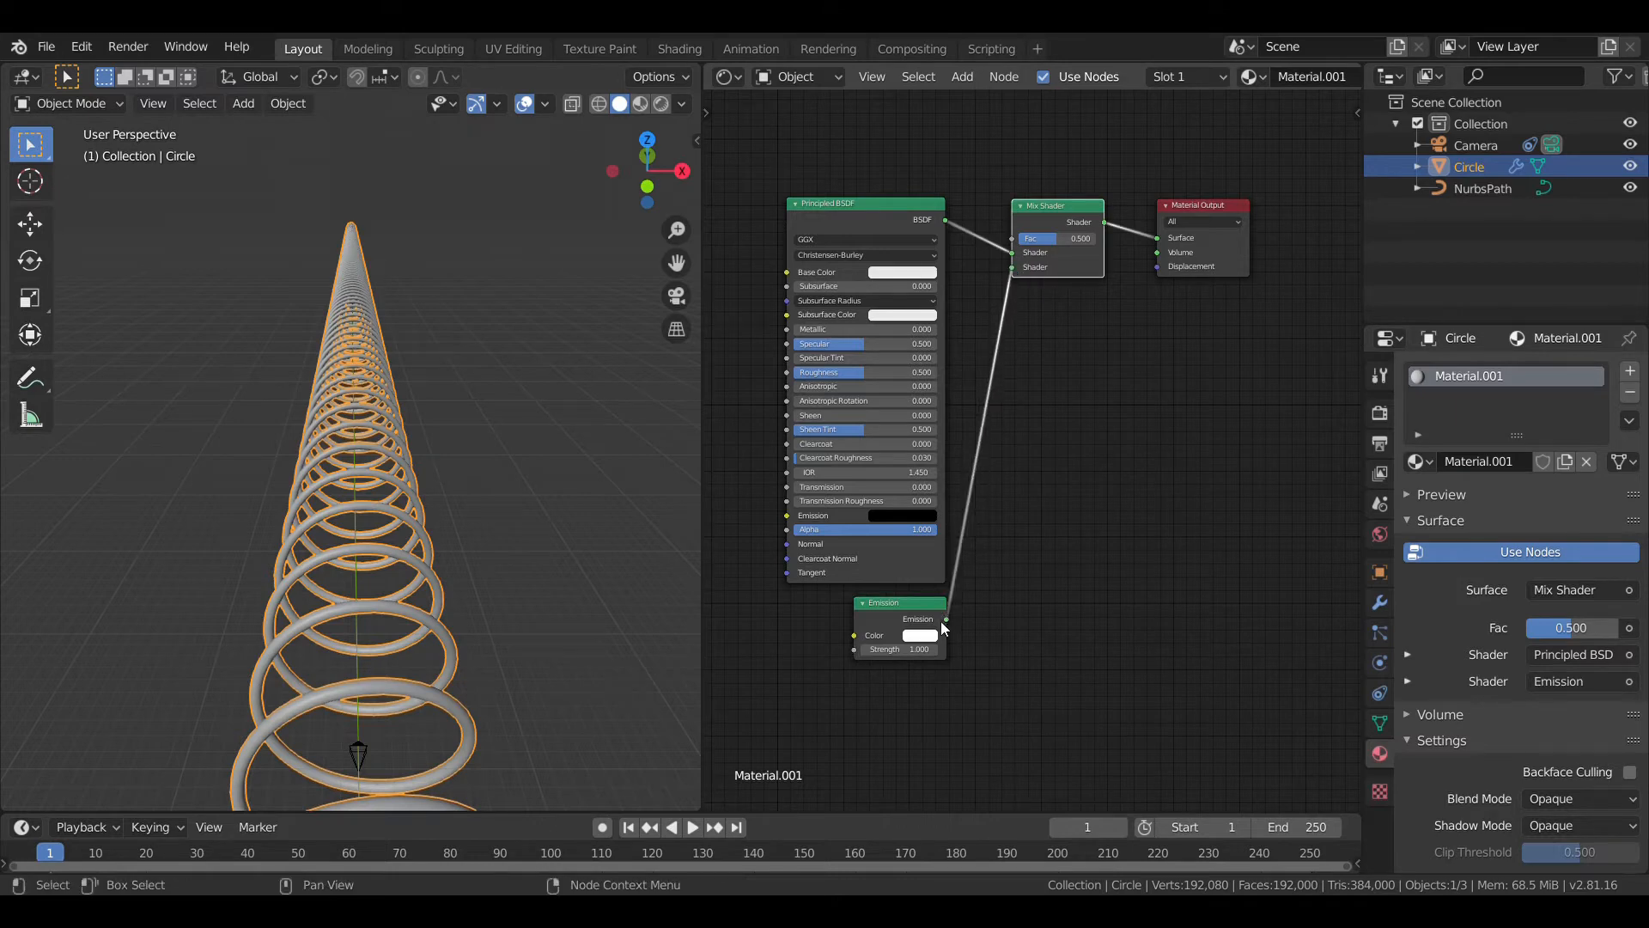
- Set the Emission node's color to orange and its strength to 20
click(934, 641)
drag(953, 515, 943, 530)
click(934, 648)
- Add a ColorRamp node above the Principled BSDF node
middle_drag(964, 173, 1048, 386)
key(shift+a)
click(1009, 353)
text(colo)
click(1015, 405)
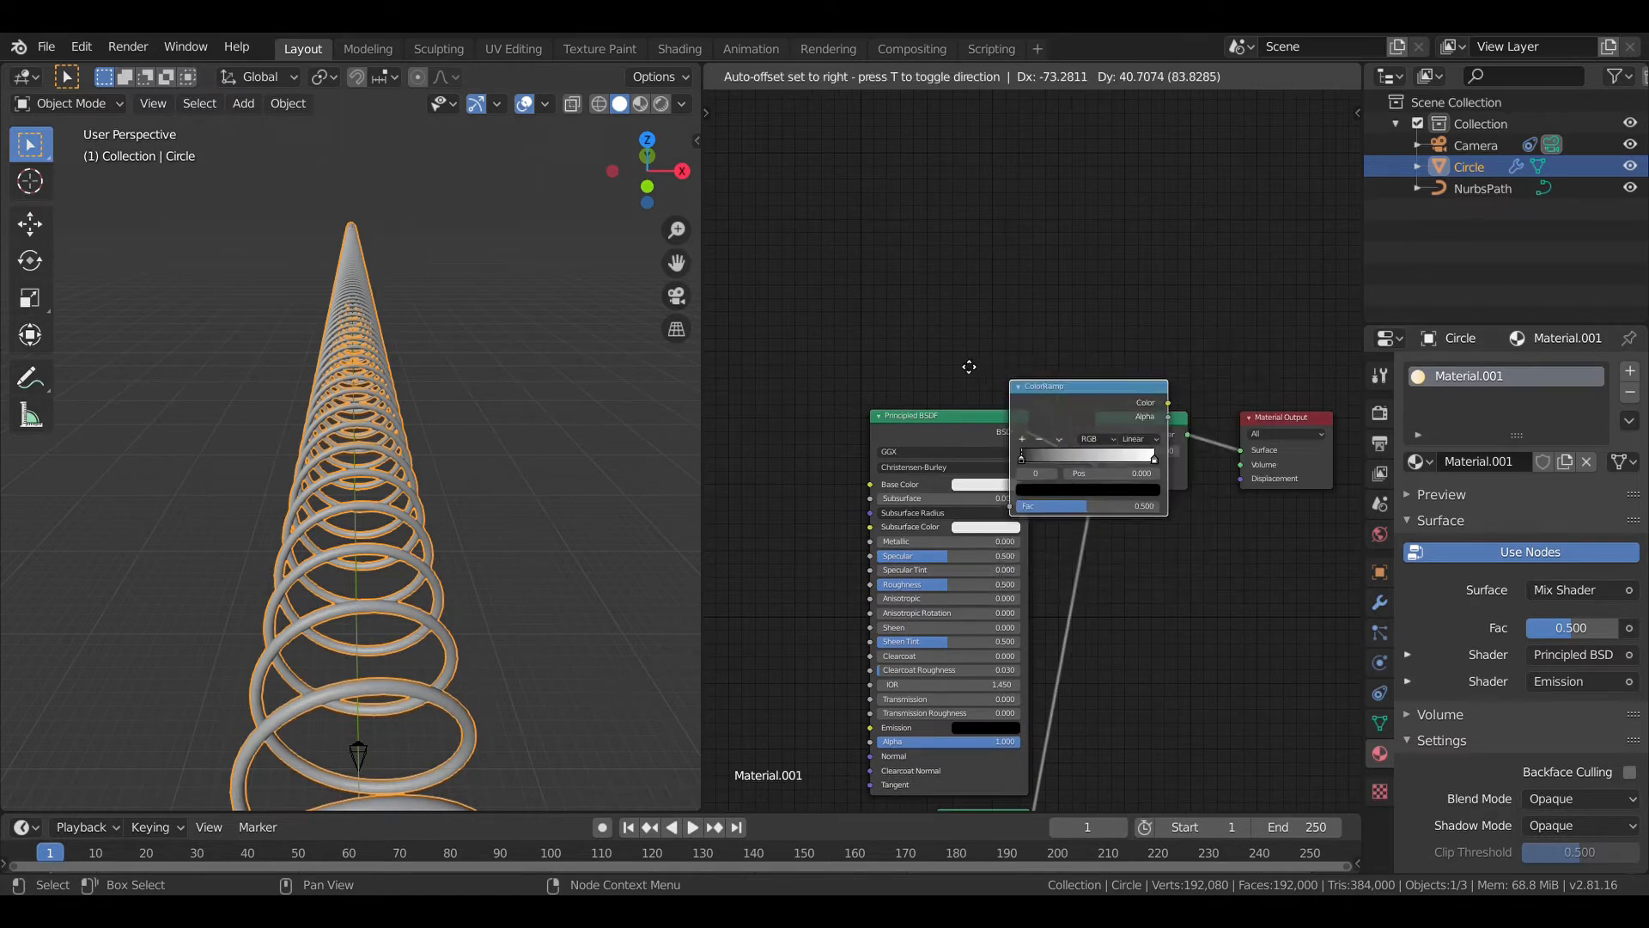
click(826, 248)
middle_drag(904, 182, 1021, 211)
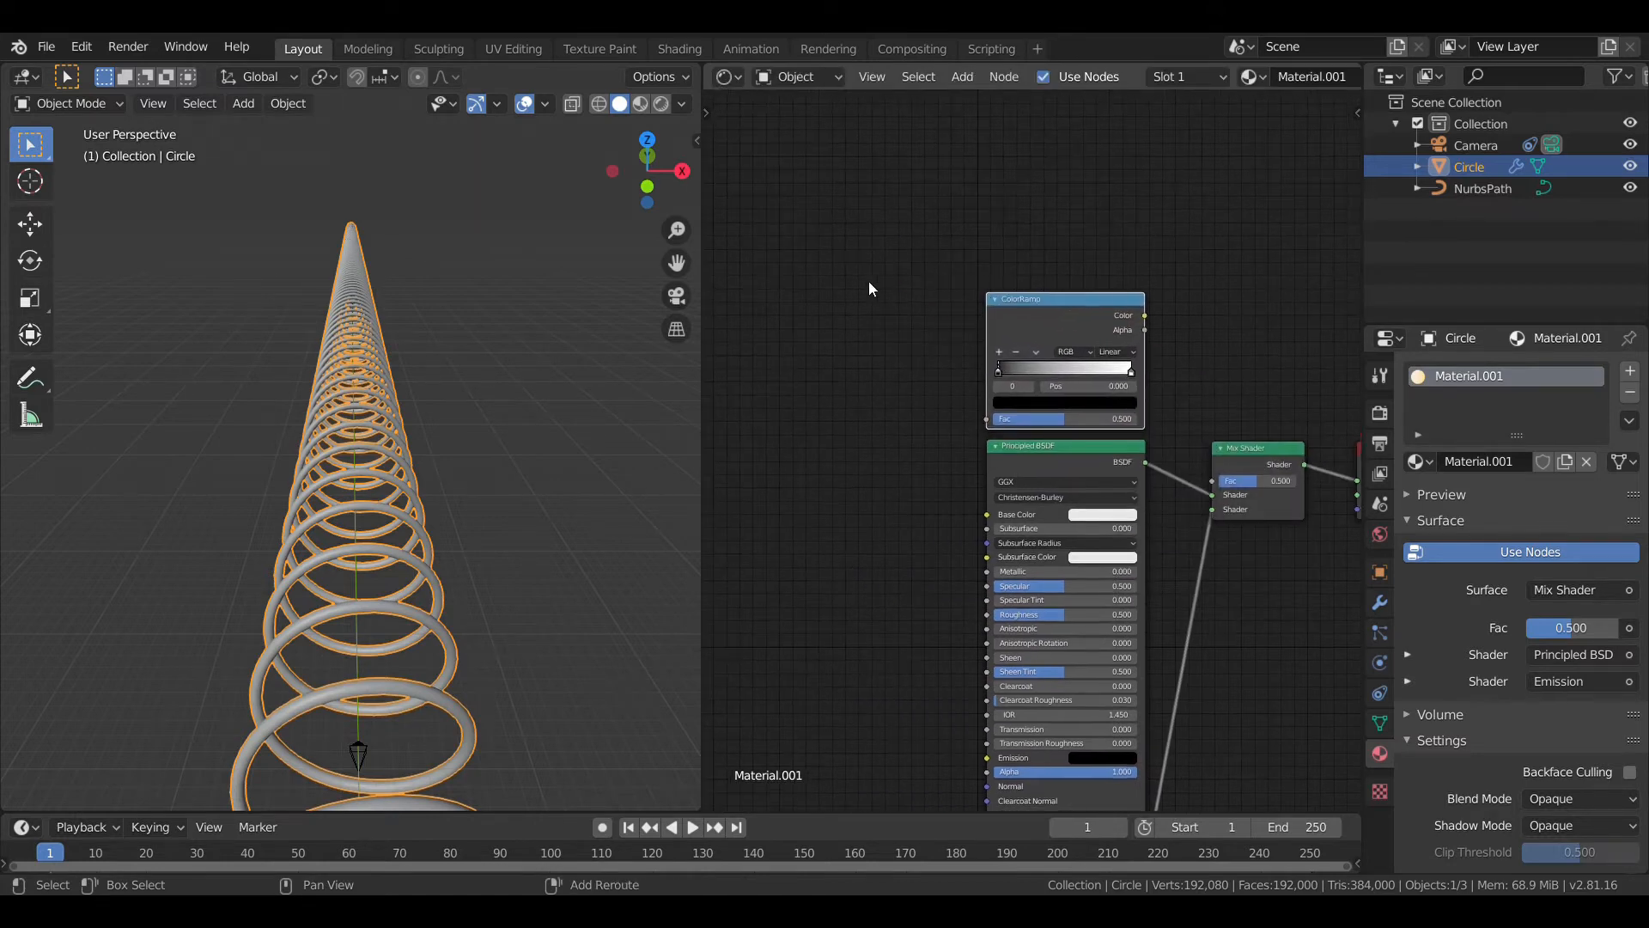
- Add a Layer Weight node, linking its Facing output to the ColorRamp Fac and the ramp's Color to the Mix Shader Fac
key(shift+a)
click(873, 284)
text(layer)
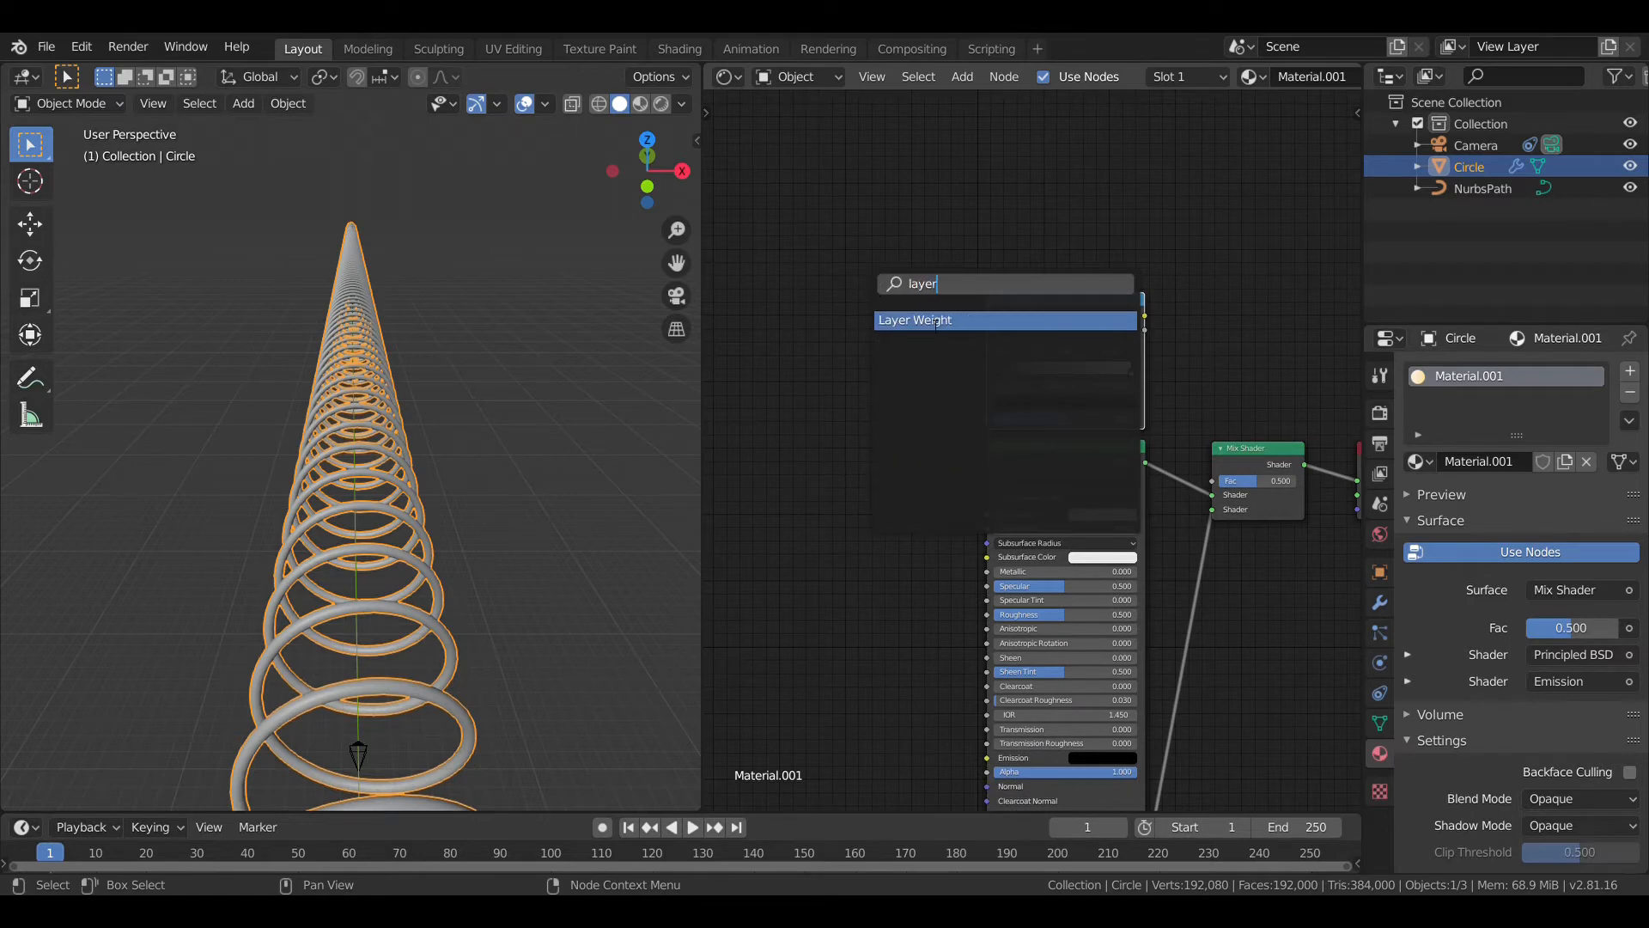
click(935, 320)
click(838, 298)
drag(934, 337, 987, 418)
drag(1145, 316, 1212, 481)
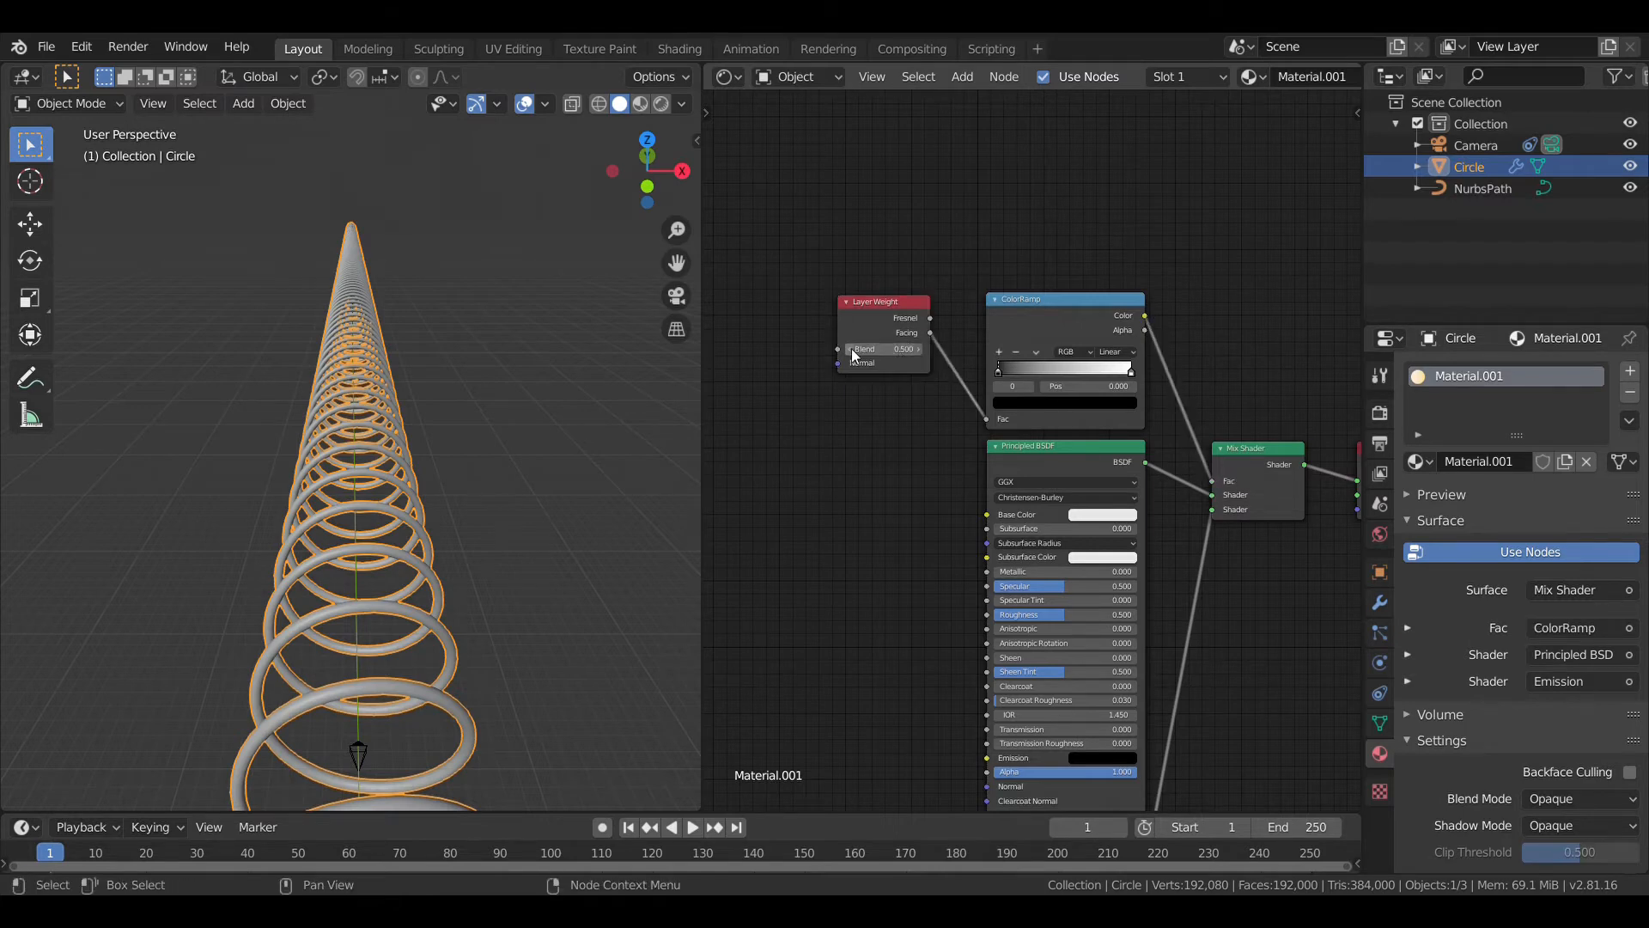
- Set the Layer Weight Blend to 0.200, the ColorRamp interpolation to B-Spline and its white stop to position 0.725
click(851, 350)
click(851, 349)
scroll(1177, 358, up, 3)
click(1076, 377)
drag(922, 400, 1041, 410)
shift+scroll(790, 507, down, 4)
- Set the world background color to black
click(1379, 533)
click(1574, 513)
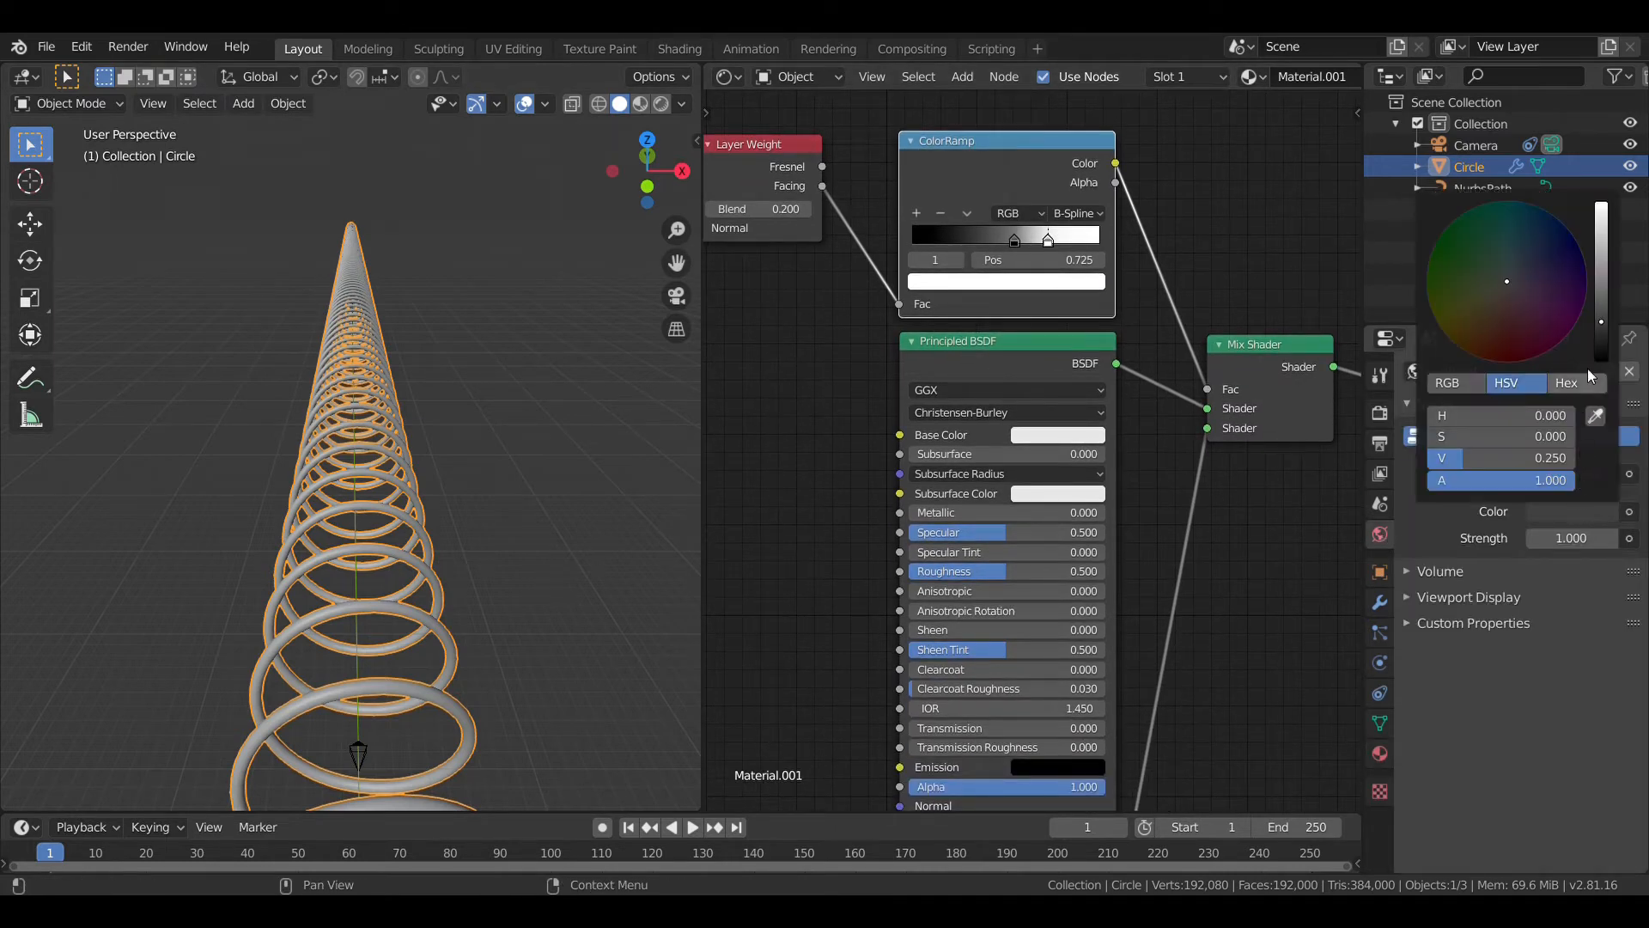
drag(1599, 347, 1601, 364)
- Look through the camera and preview the tunnel in rendered shading before returning to solid shading
key(KP_0)
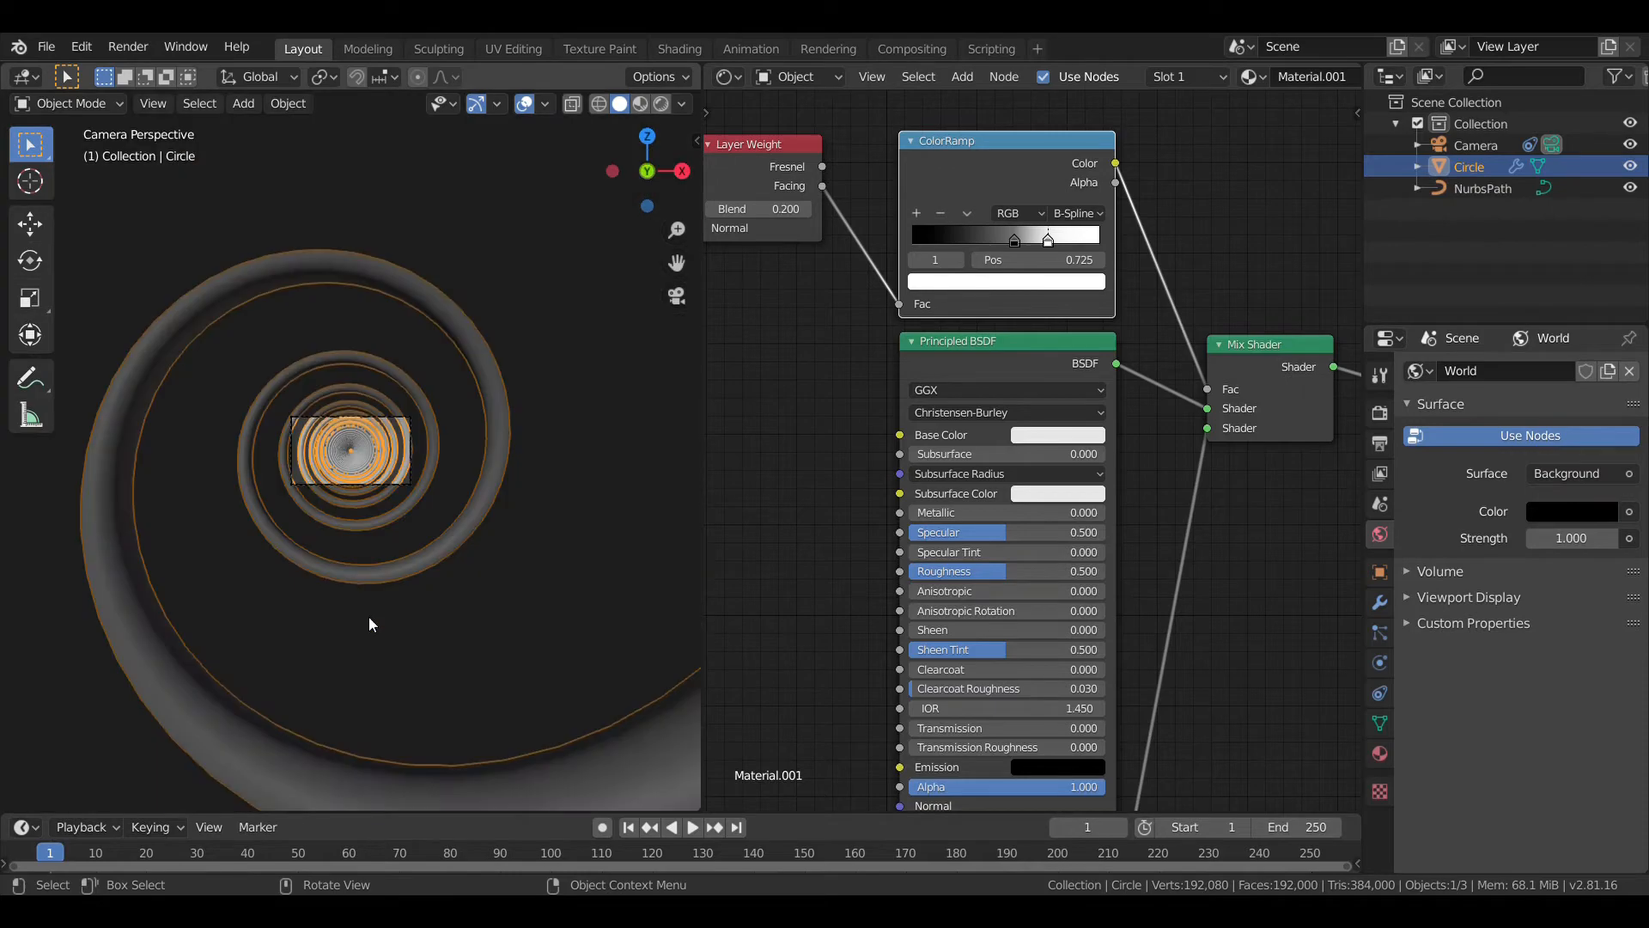
scroll(388, 470, up, 10)
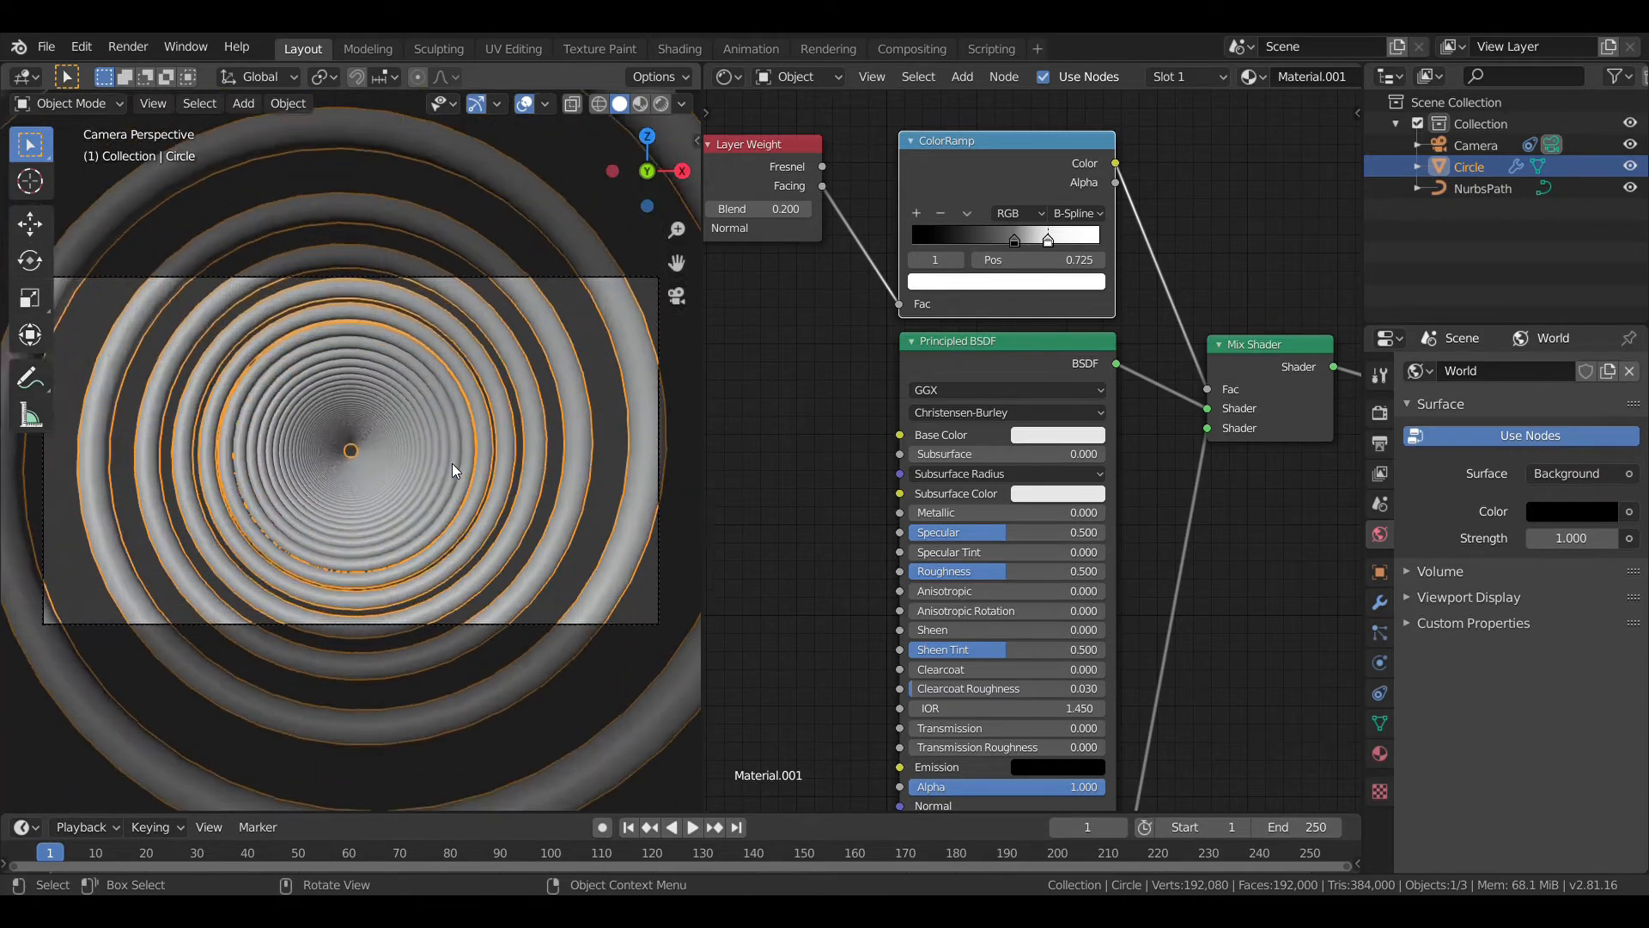
scroll(492, 531, down, 1)
middle_drag(462, 495, 440, 527)
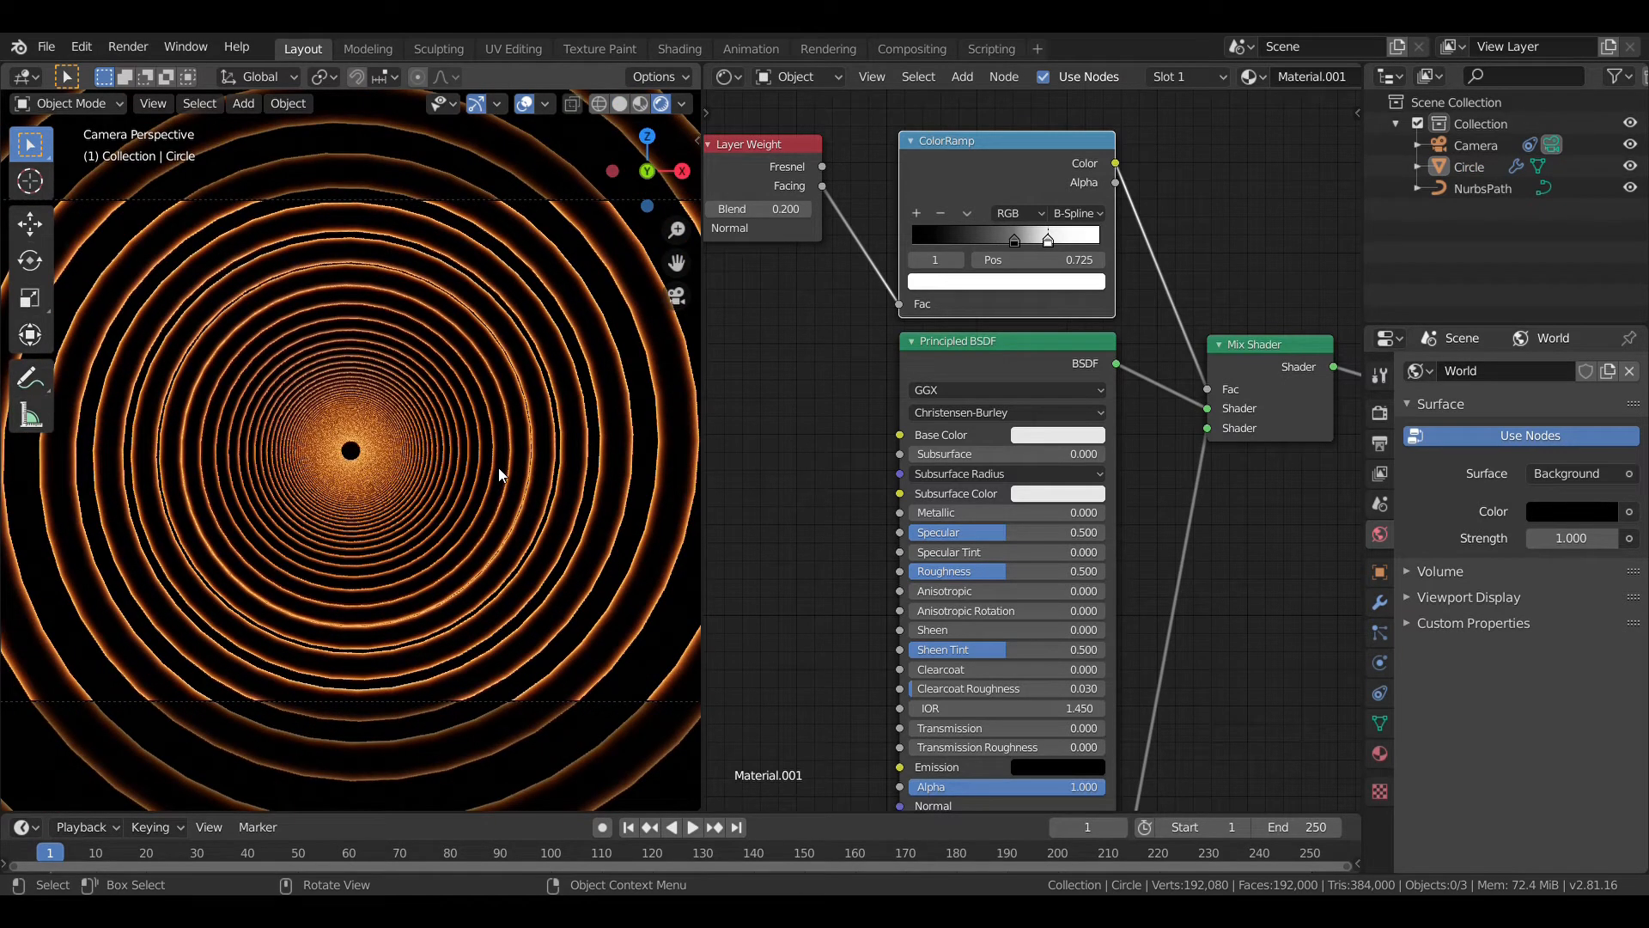
key(z)
click(737, 481)
- Enable Ambient Occlusion, Bloom and Screen Space Reflections for Eevee and show the viewport in rendered shading
click(1381, 443)
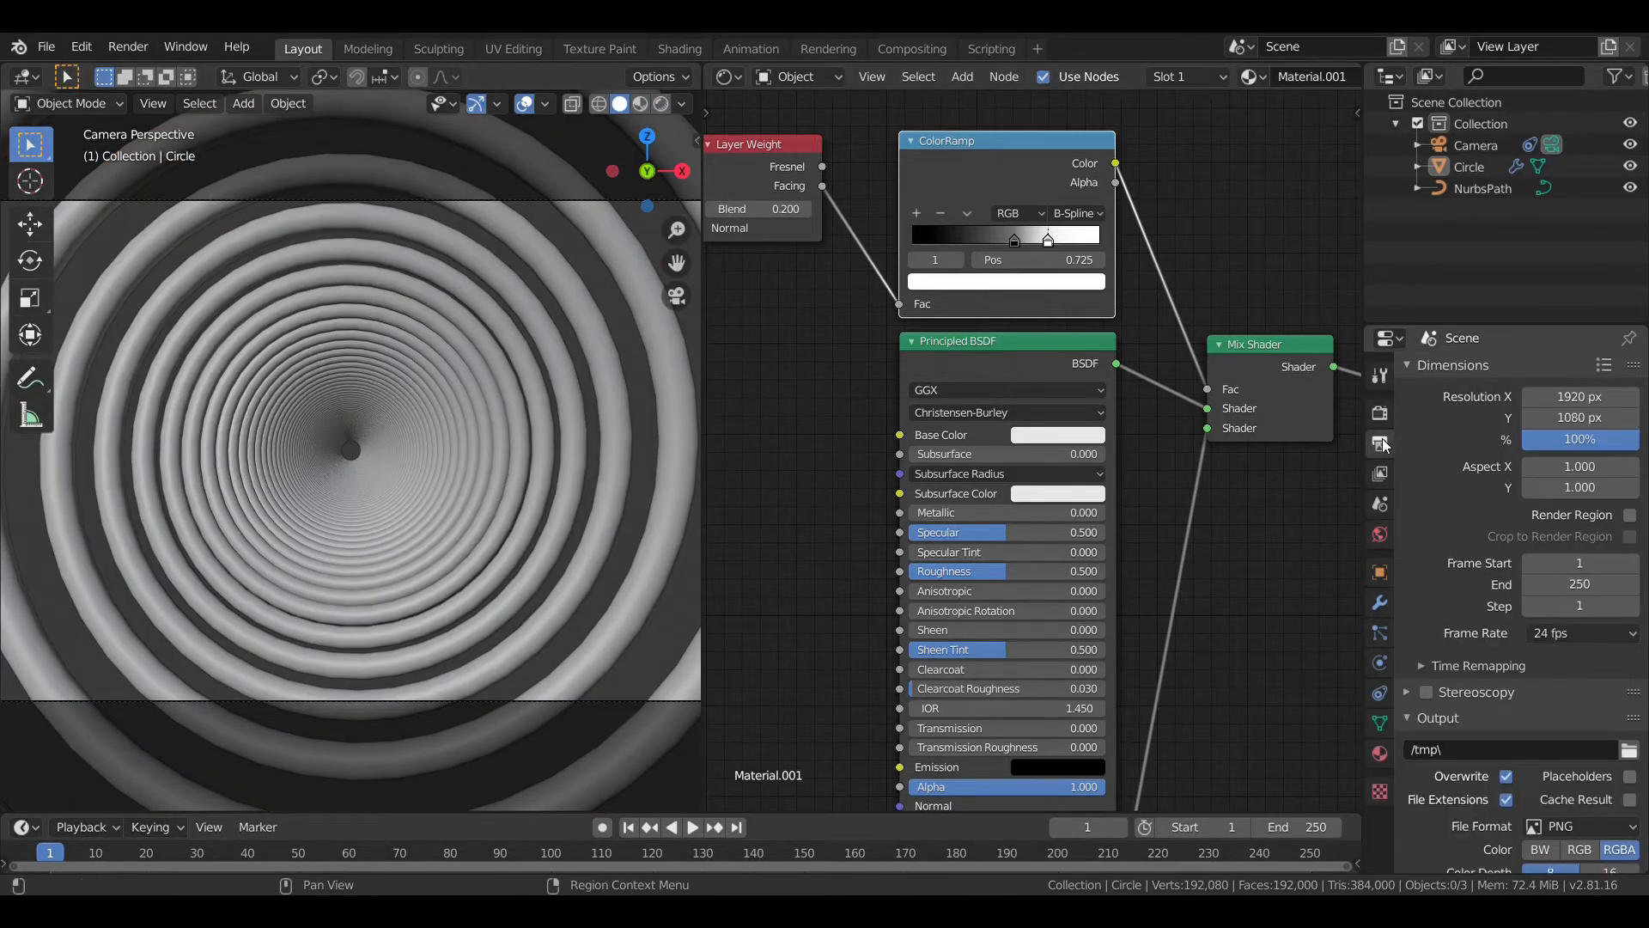
click(1381, 413)
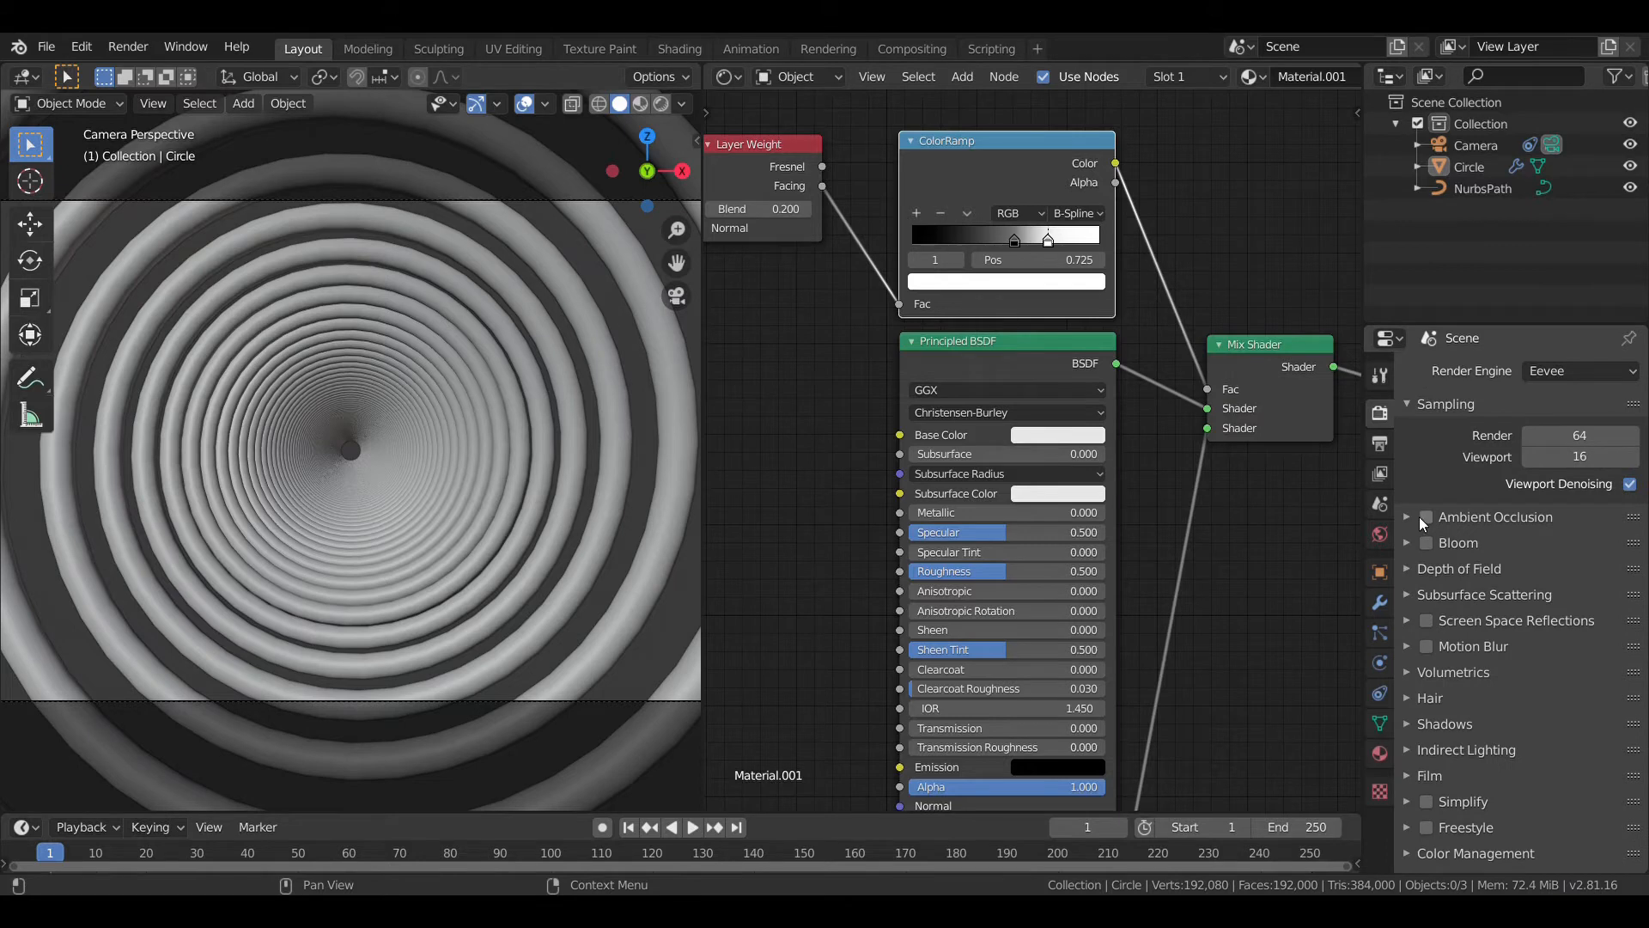
click(1426, 622)
key(z)
click(462, 410)
scroll(461, 407, up, 1)
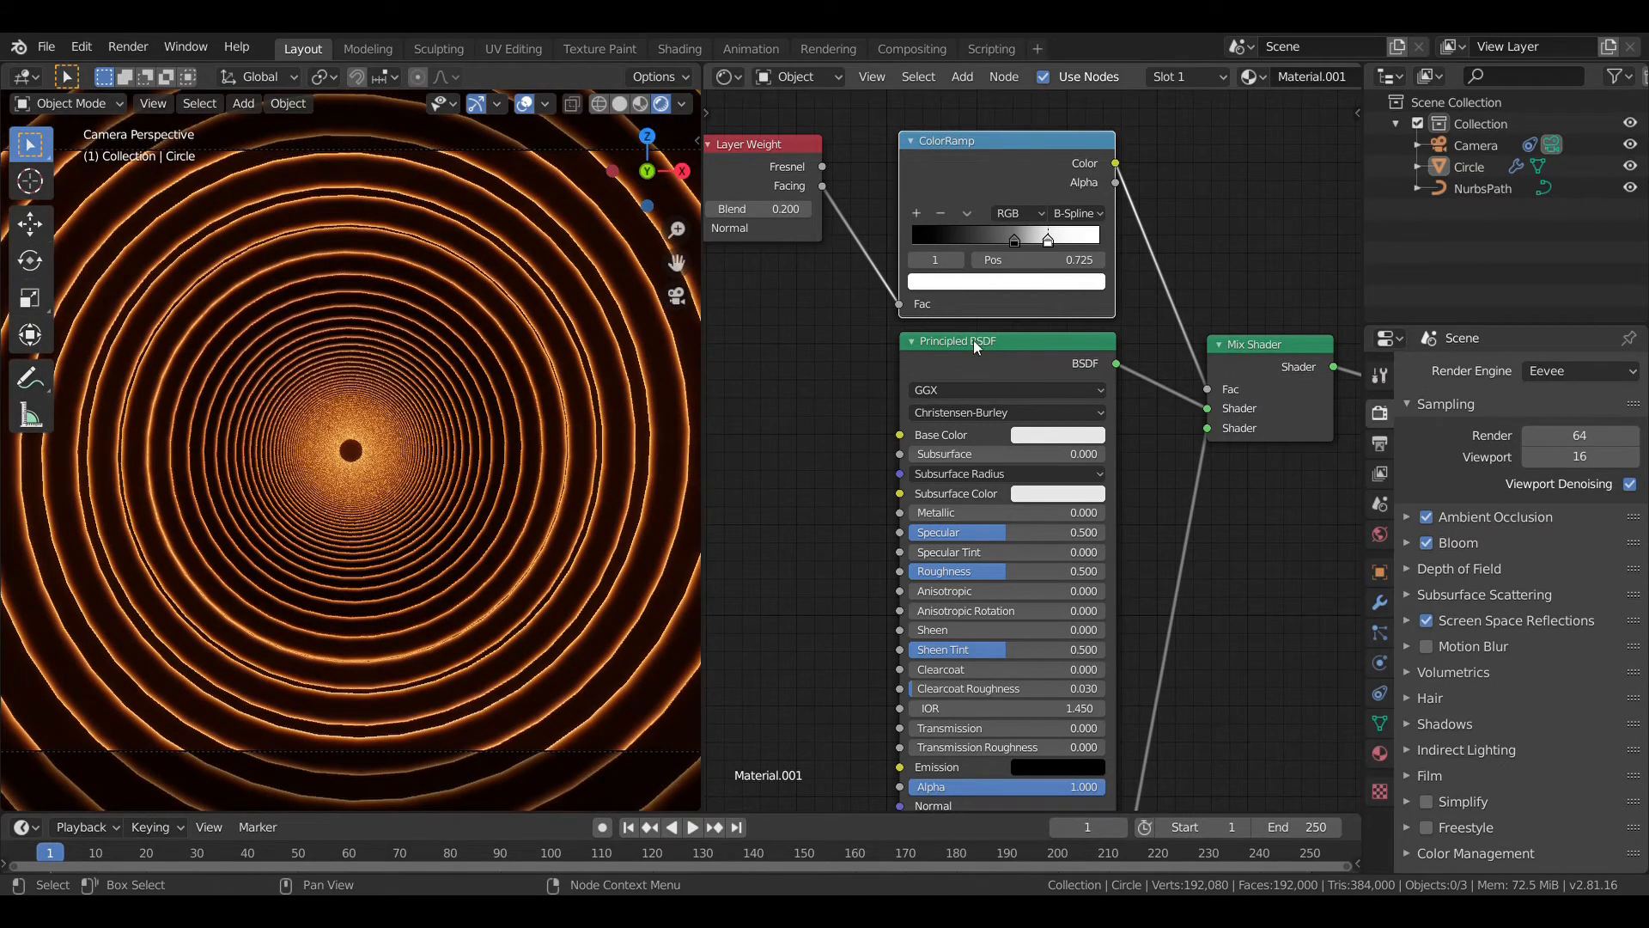
- Shift the ColorRamp stops toward the dark end, with the white stop at position 0.464
middle_drag(1018, 216, 1035, 307)
mouse_move(1034, 333)
mouse_down()
mouse_move(971, 337)
mouse_move(1023, 351)
mouse_up()
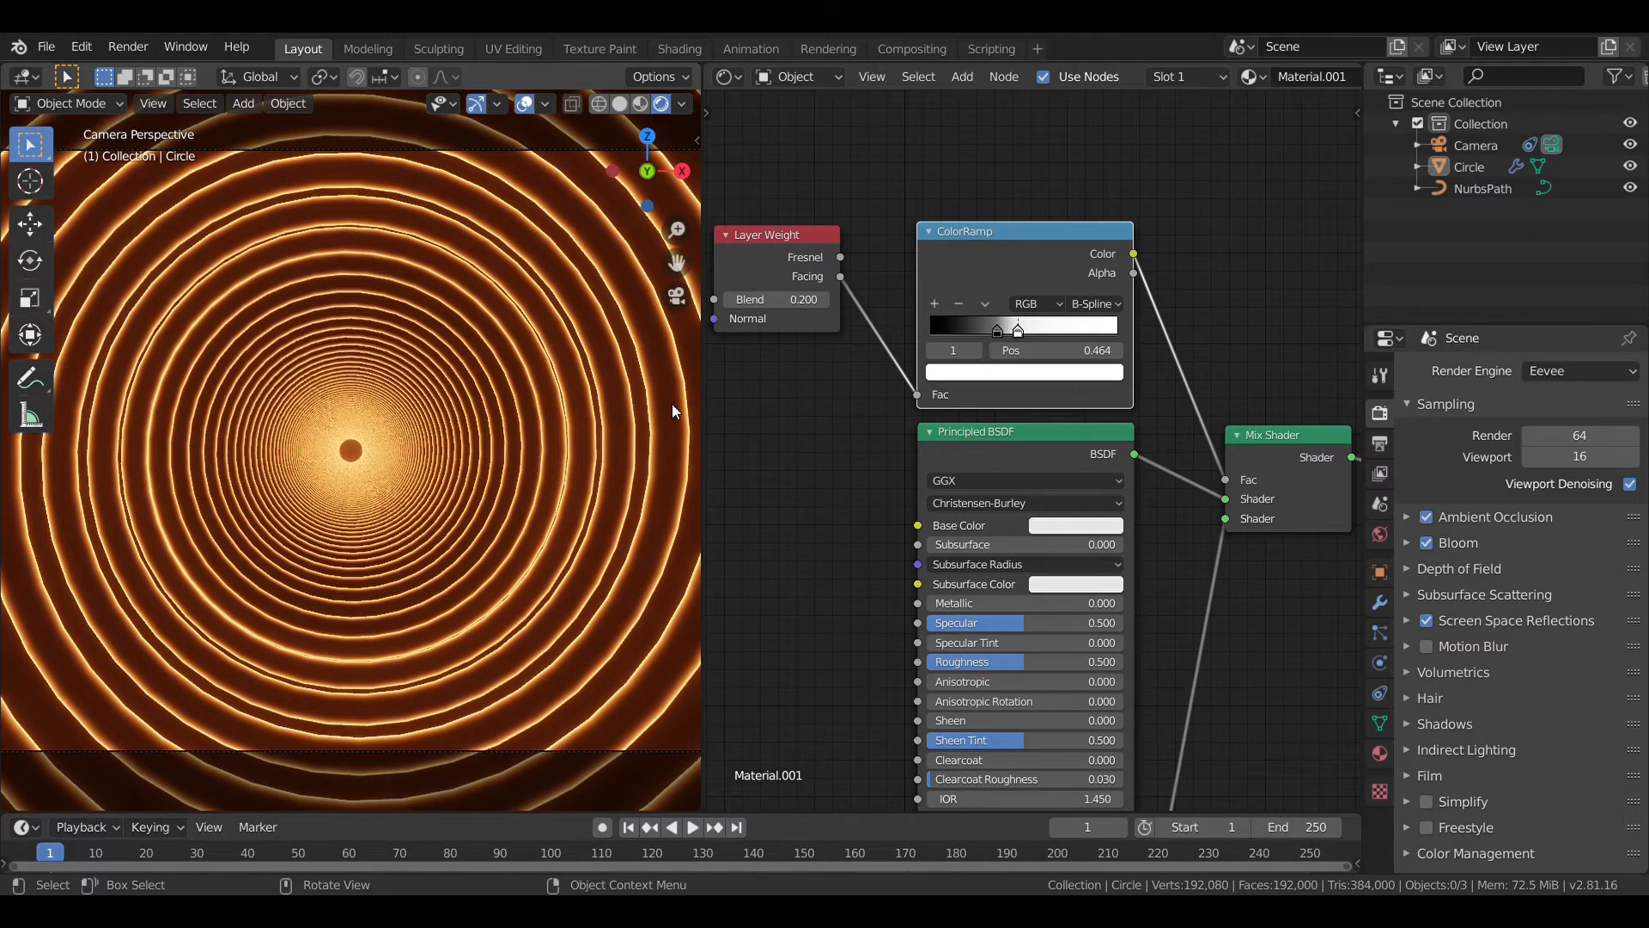
scroll(558, 445, down, 2)
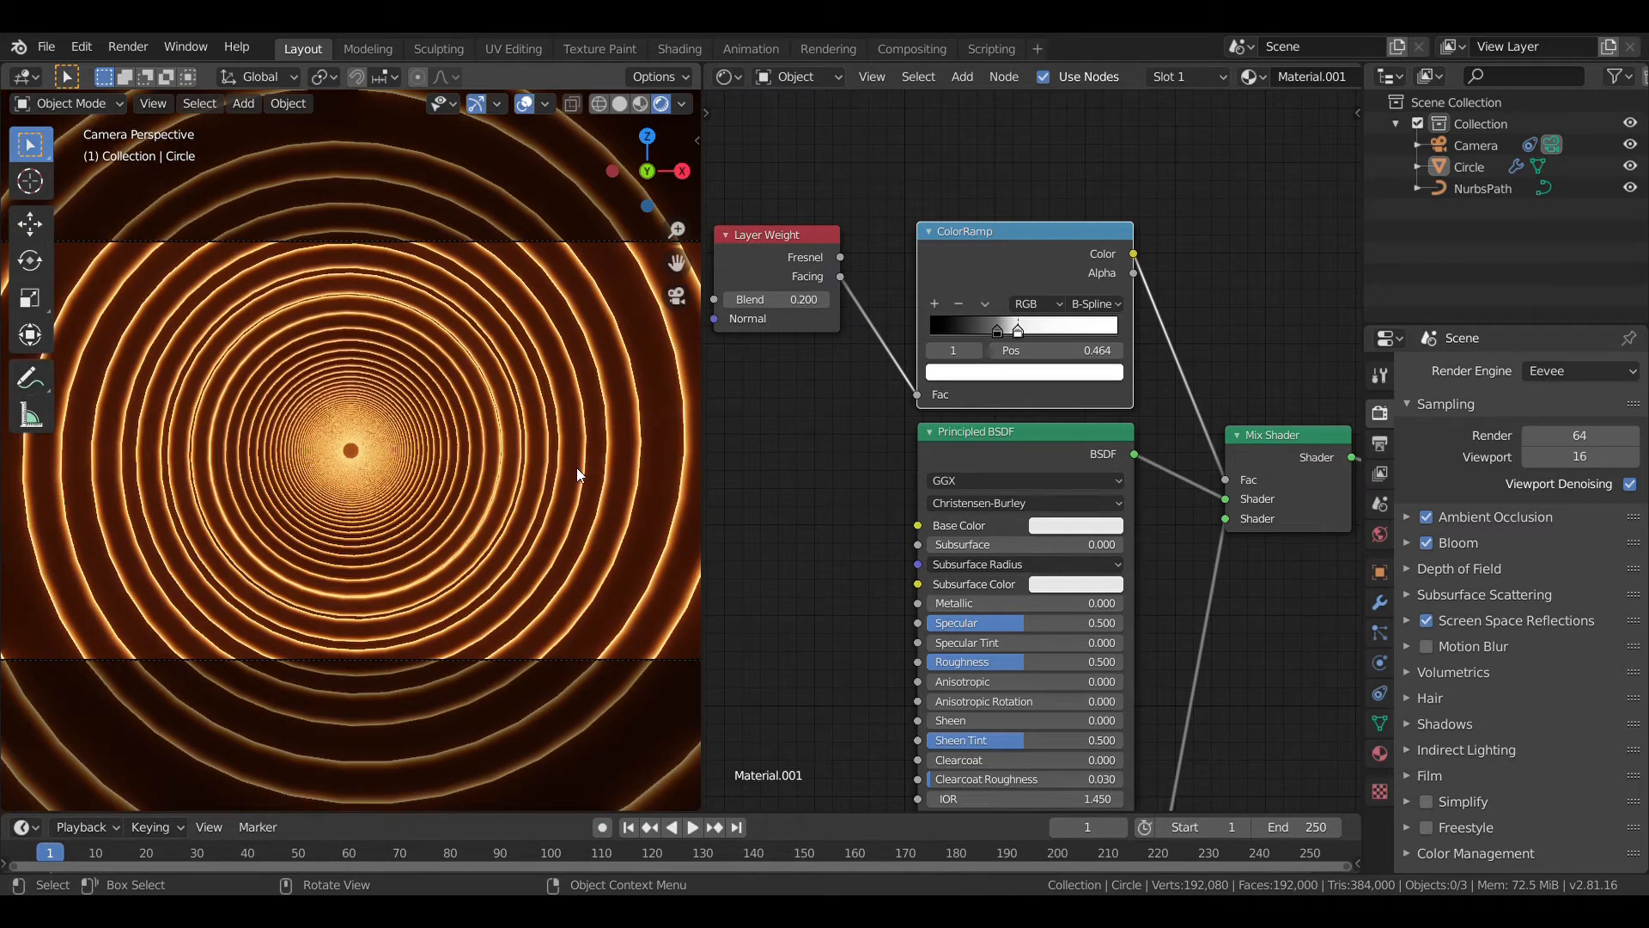
- Try a Blend of 0.300 on the Layer Weight node and set it back to 0.200
scroll(816, 322, down, 2)
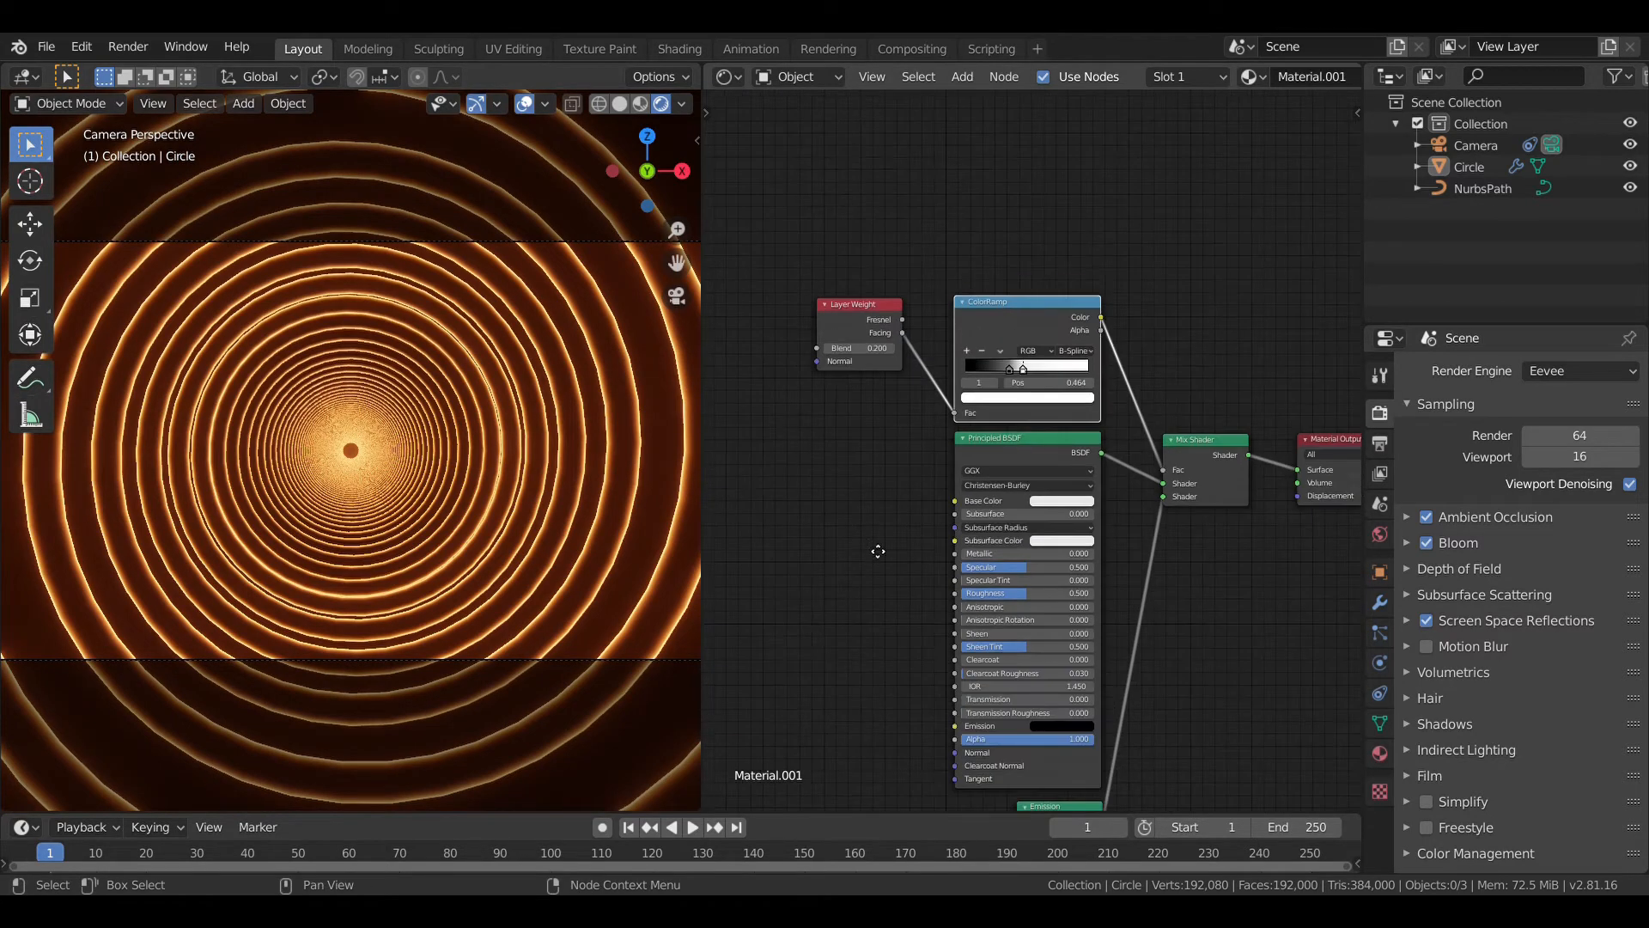
scroll(883, 326, down, 1)
click(891, 313)
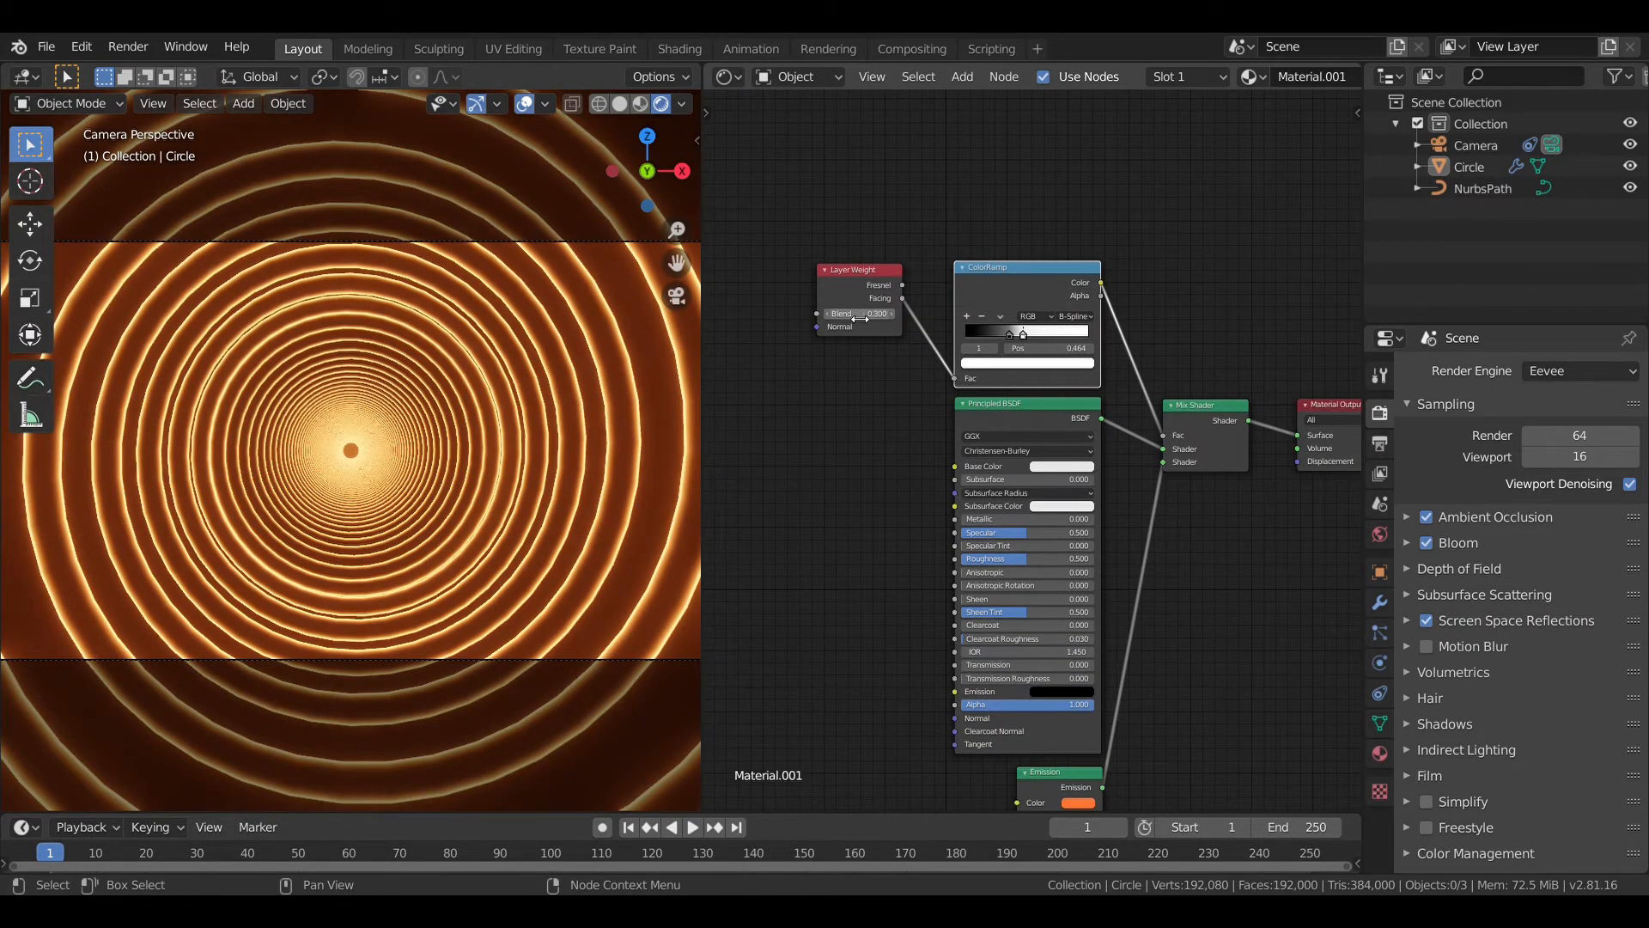
click(821, 315)
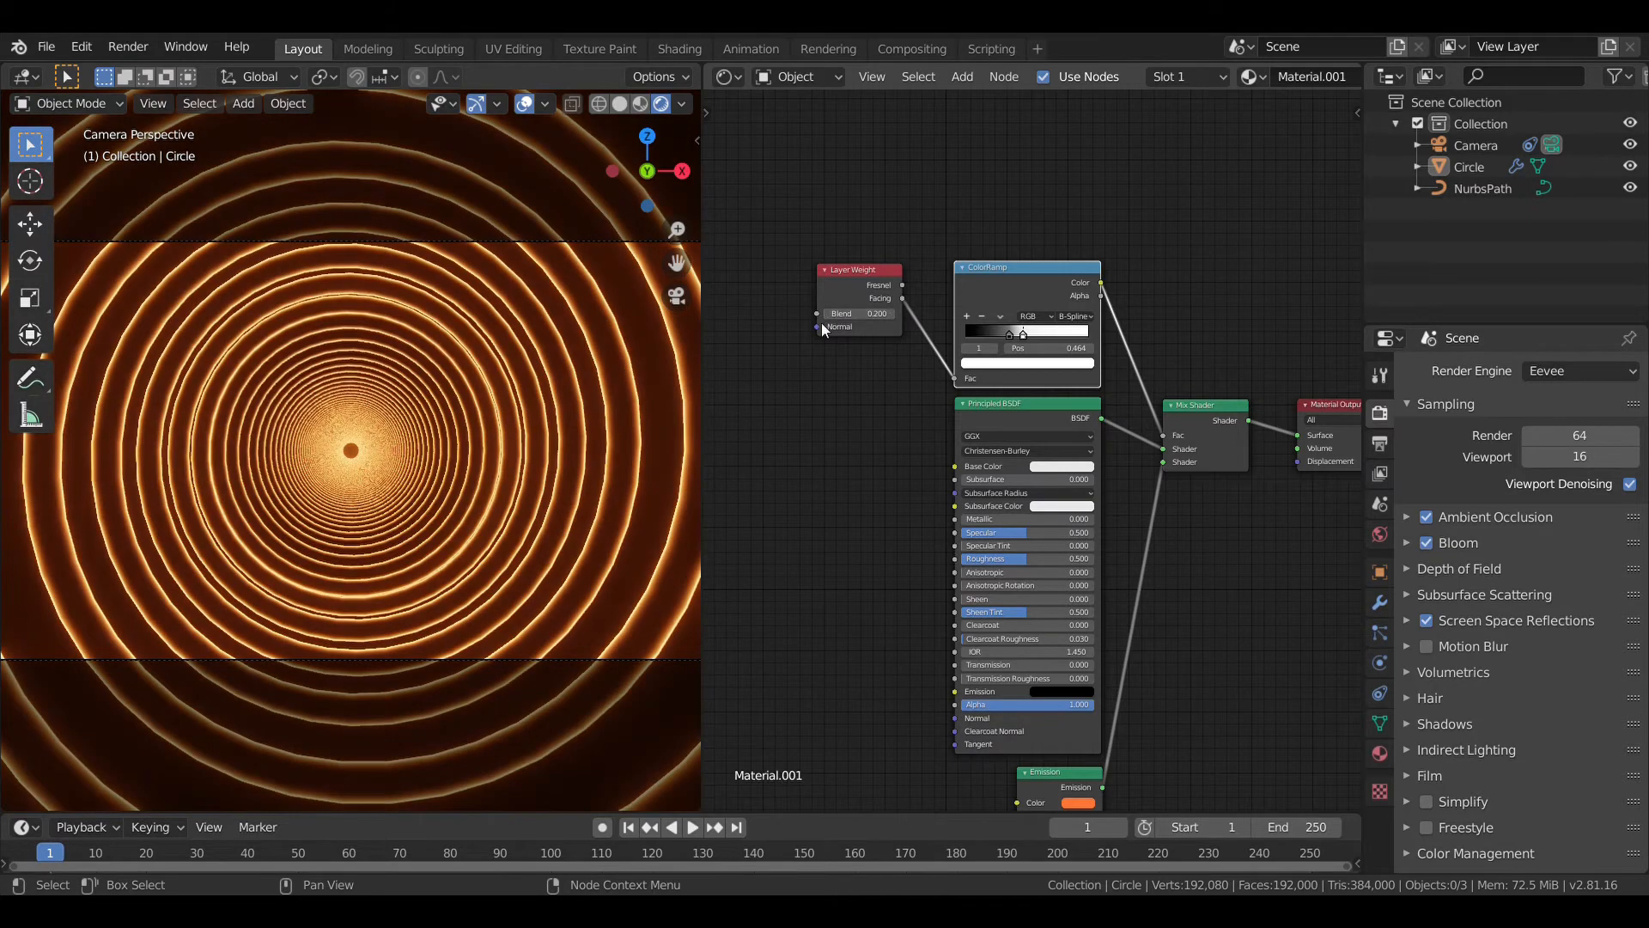
scroll(899, 543, down, 2)
scroll(949, 614, up, 4)
middle_drag(966, 678, 933, 469)
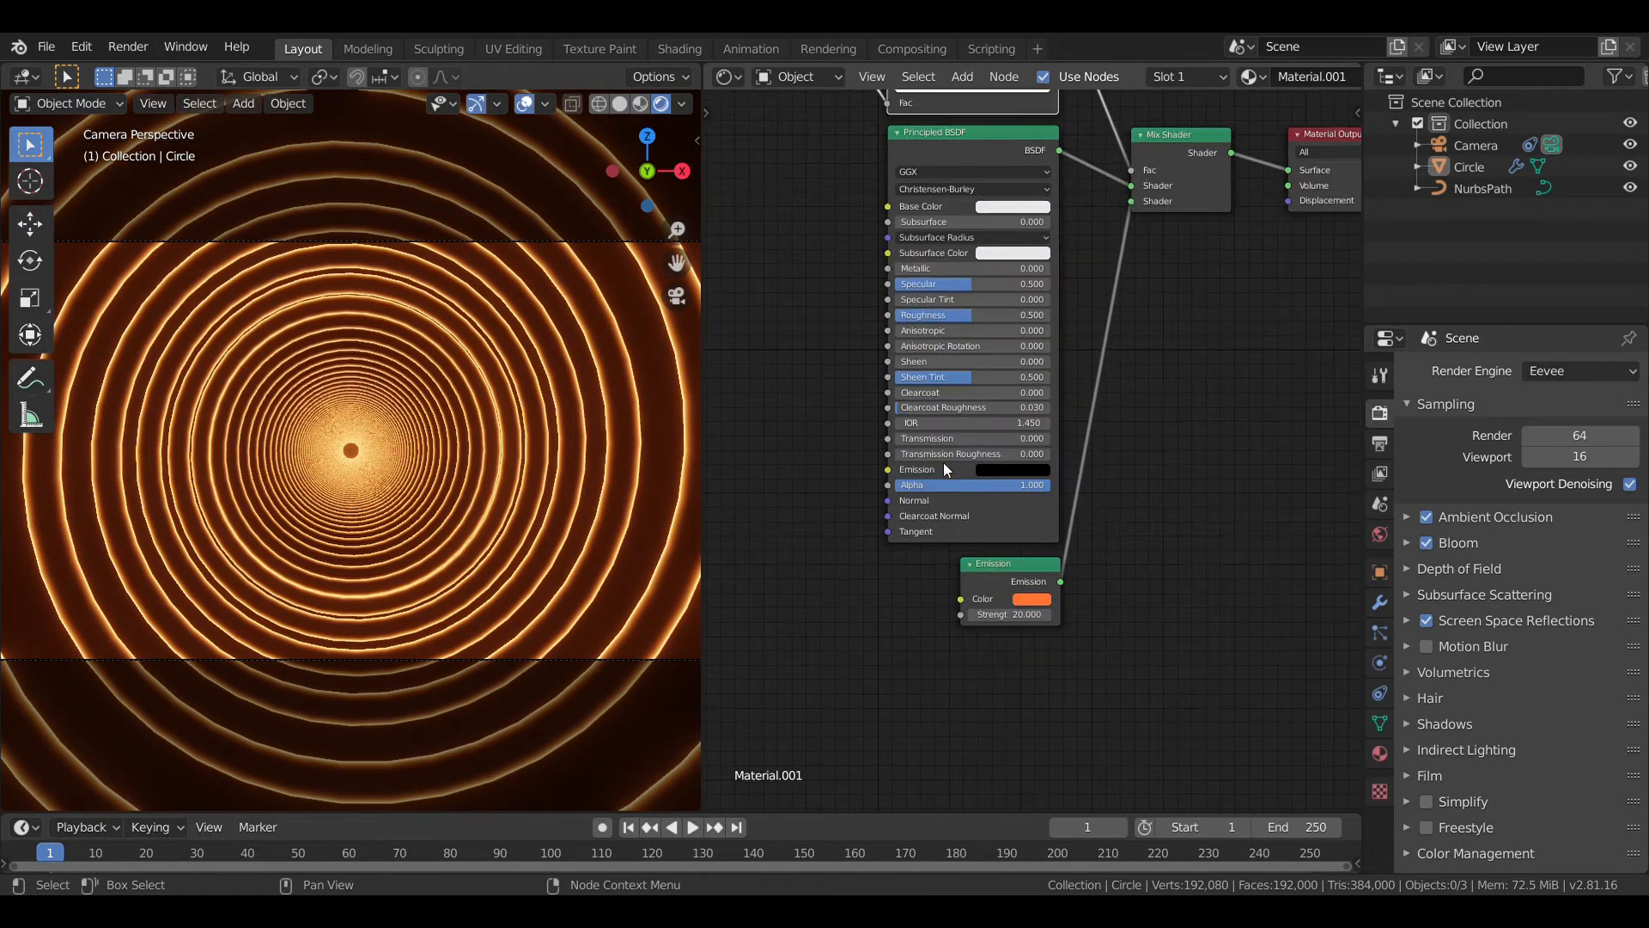
- Shift the Emission node's color to a more golden yellow-orange and close the node editor
click(1031, 600)
click(1054, 495)
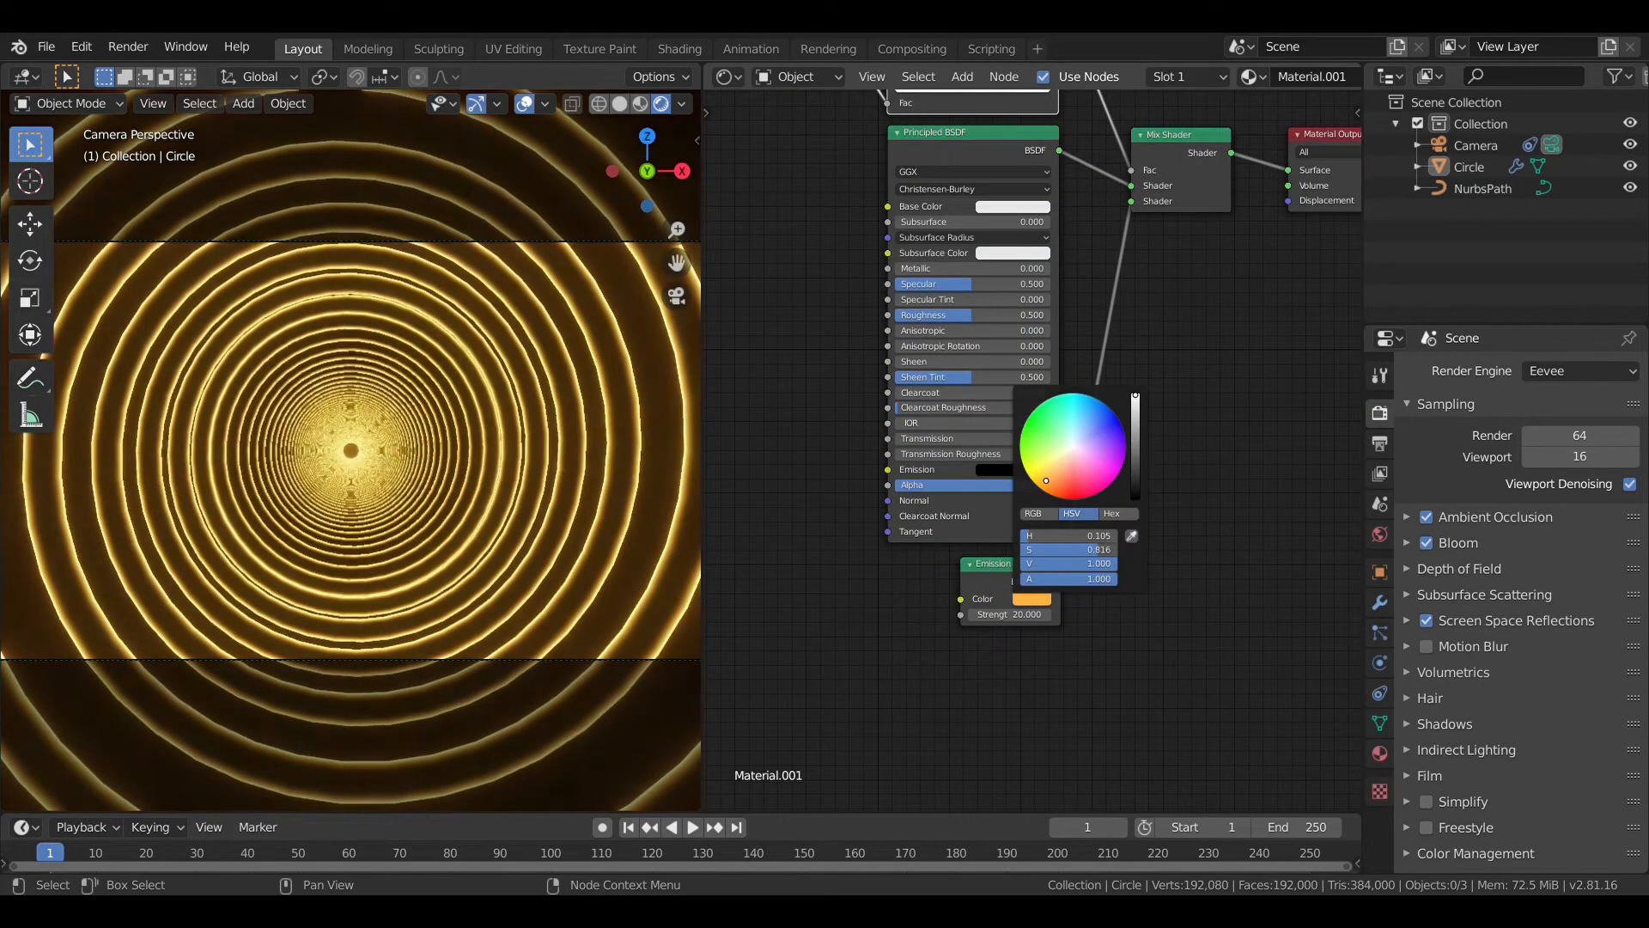
drag(1053, 495, 1055, 496)
middle_drag(819, 511, 866, 698)
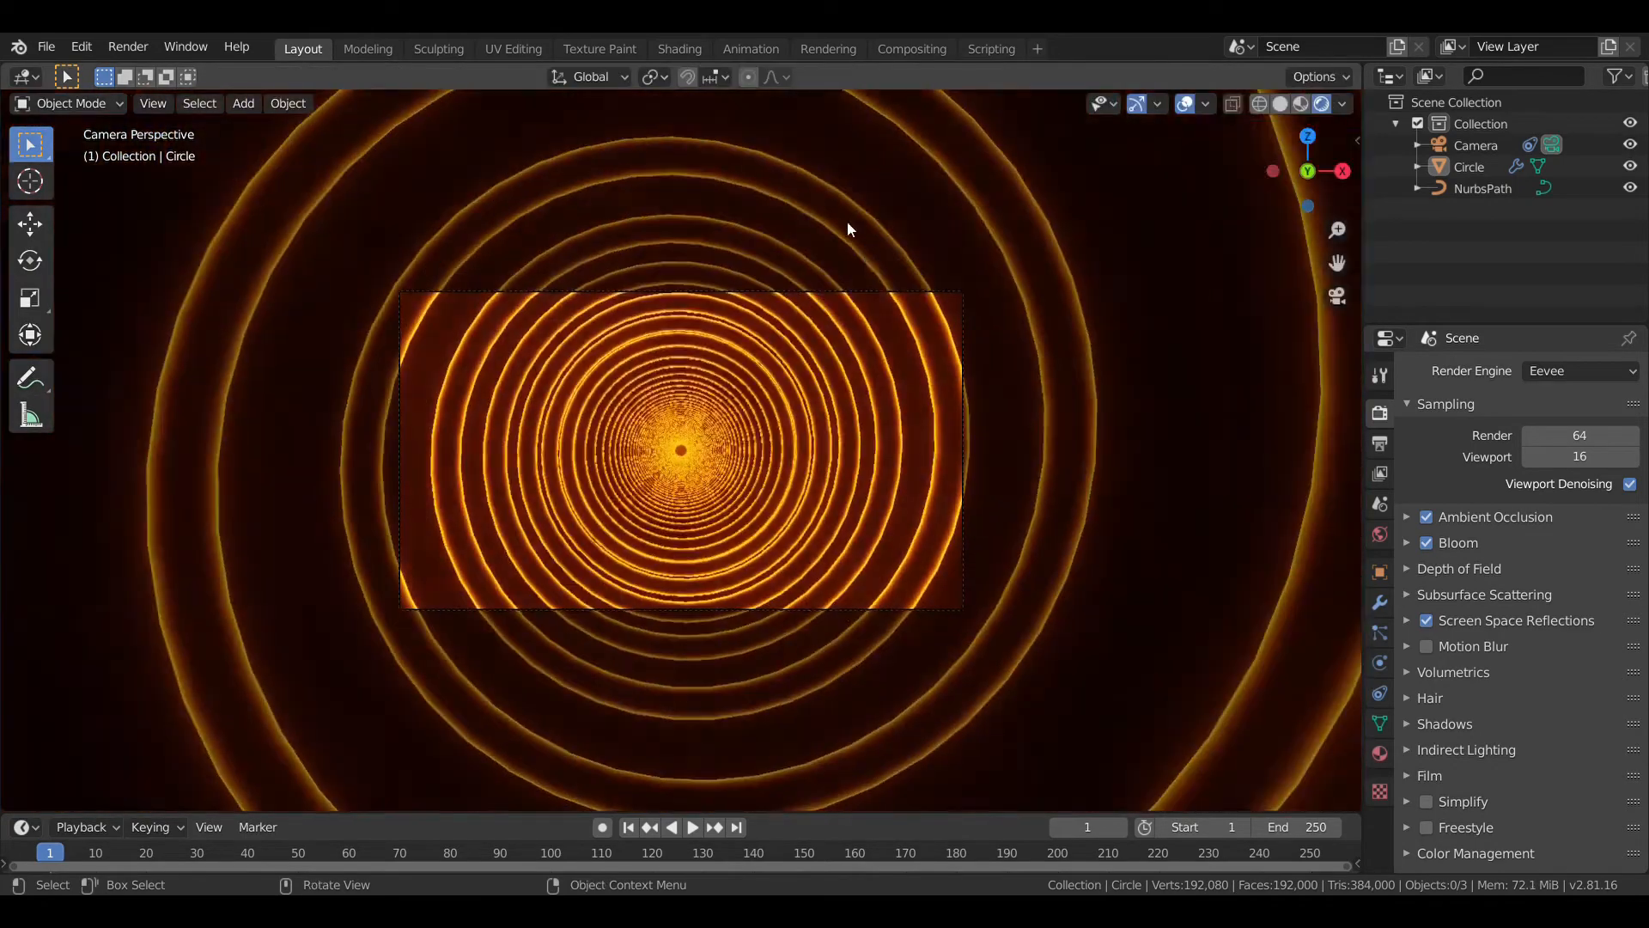
- Return the viewport to solid shading and set the timeline's end frame to 1200
middle_drag(872, 279, 874, 330)
scroll(859, 429, down, 2)
key(z)
scroll(971, 533, down, 5)
scroll(937, 540, up, 2)
shift+middle_drag(945, 565, 916, 457)
scroll(916, 456, up, 4)
click(1312, 830)
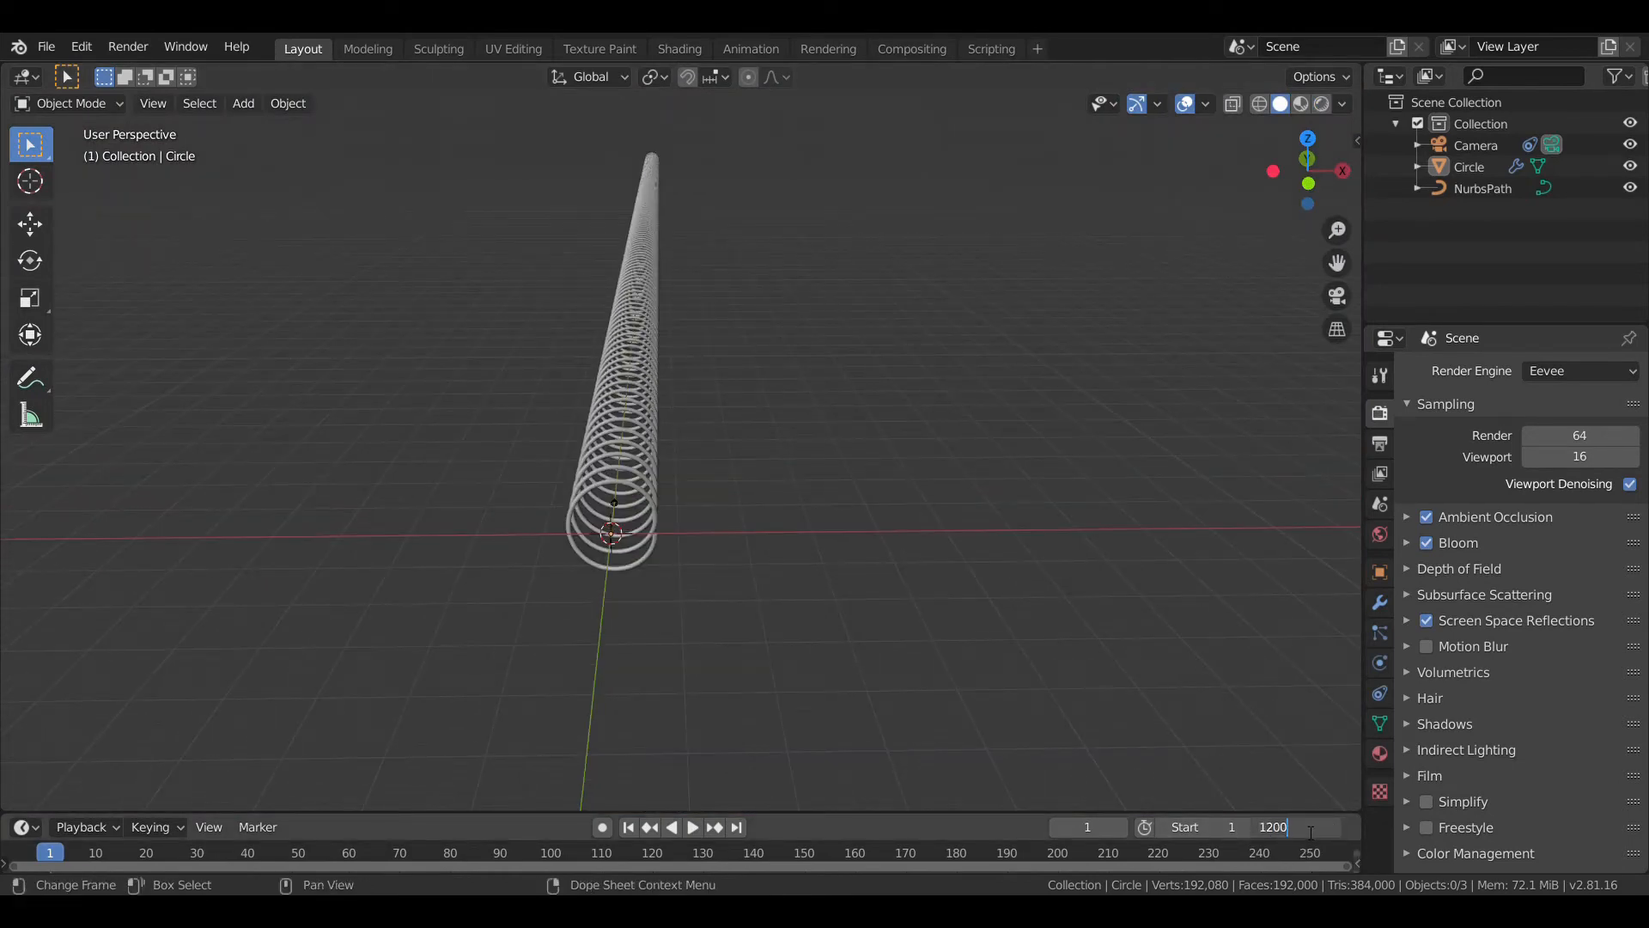
key(Return)
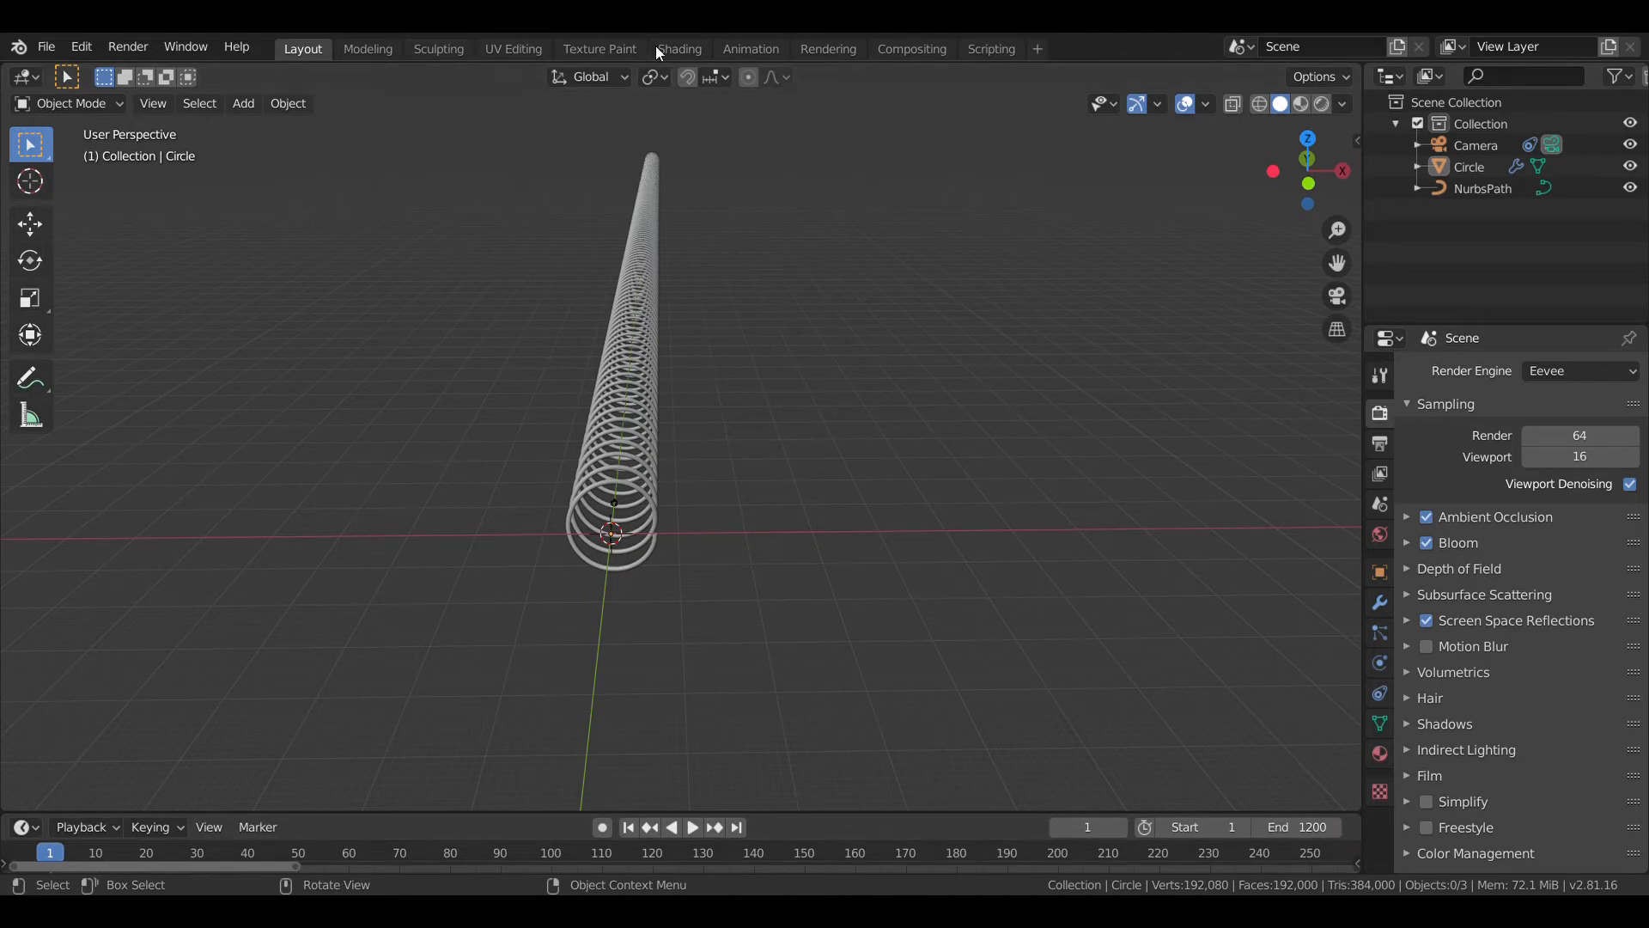
- In the Animation workspace, enable Fixed Position on the camera's Follow Path constraint and keyframe its Offset of 0.000 at frame 1
click(750, 50)
click(1244, 294)
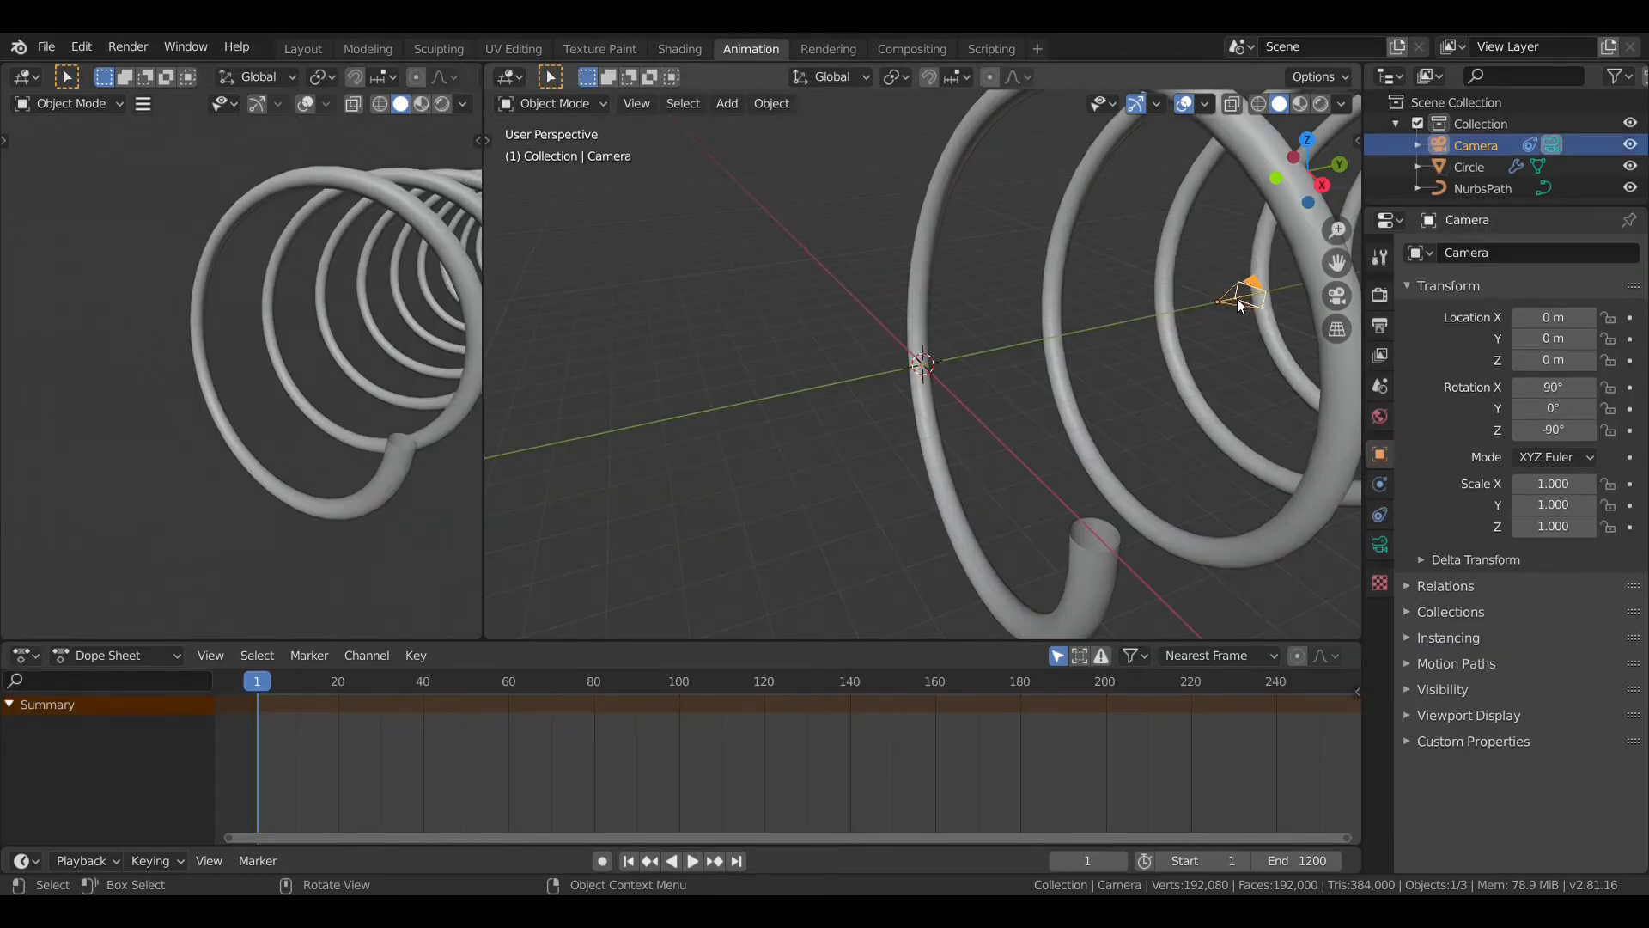
click(1381, 515)
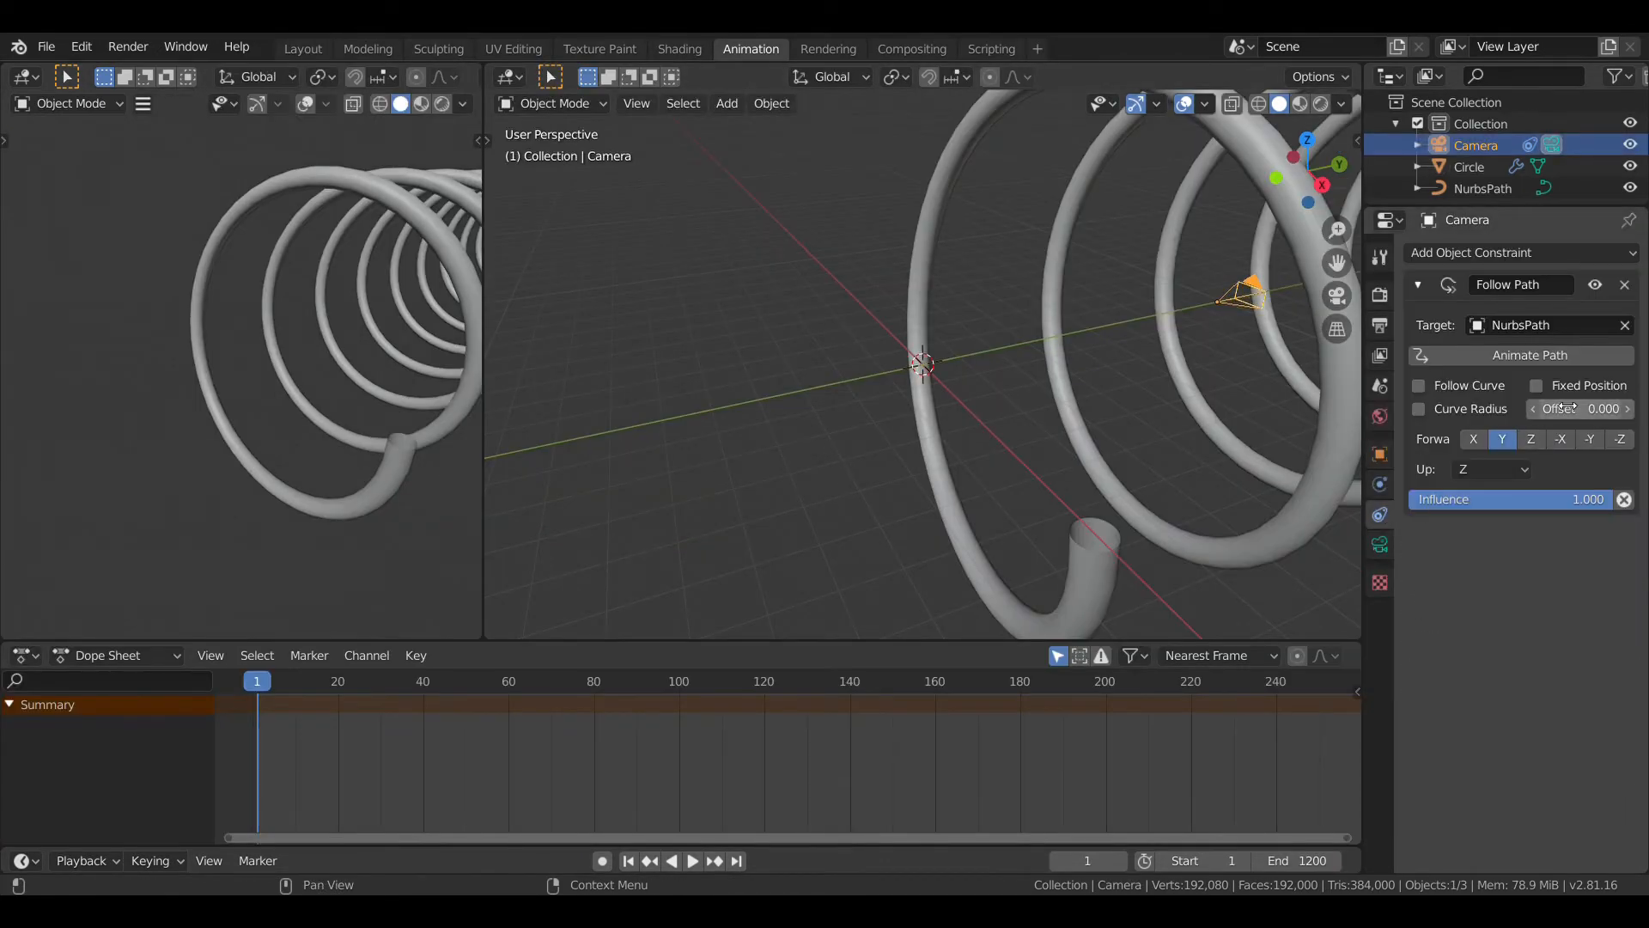
right_click(1612, 409)
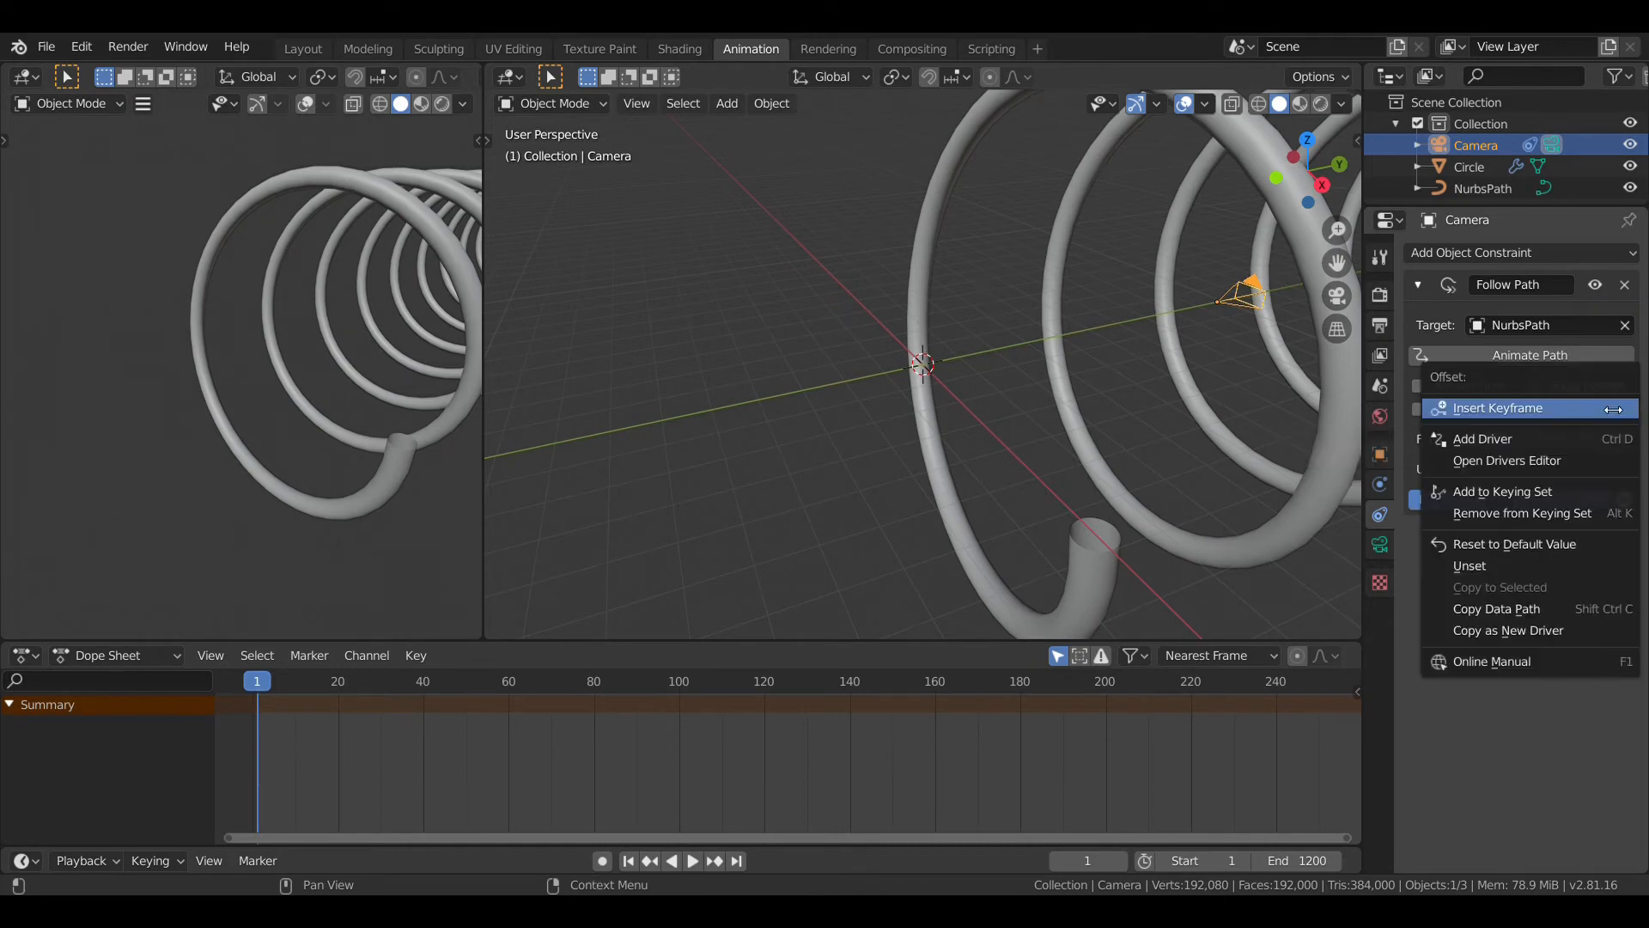
click(1538, 384)
right_click(1575, 410)
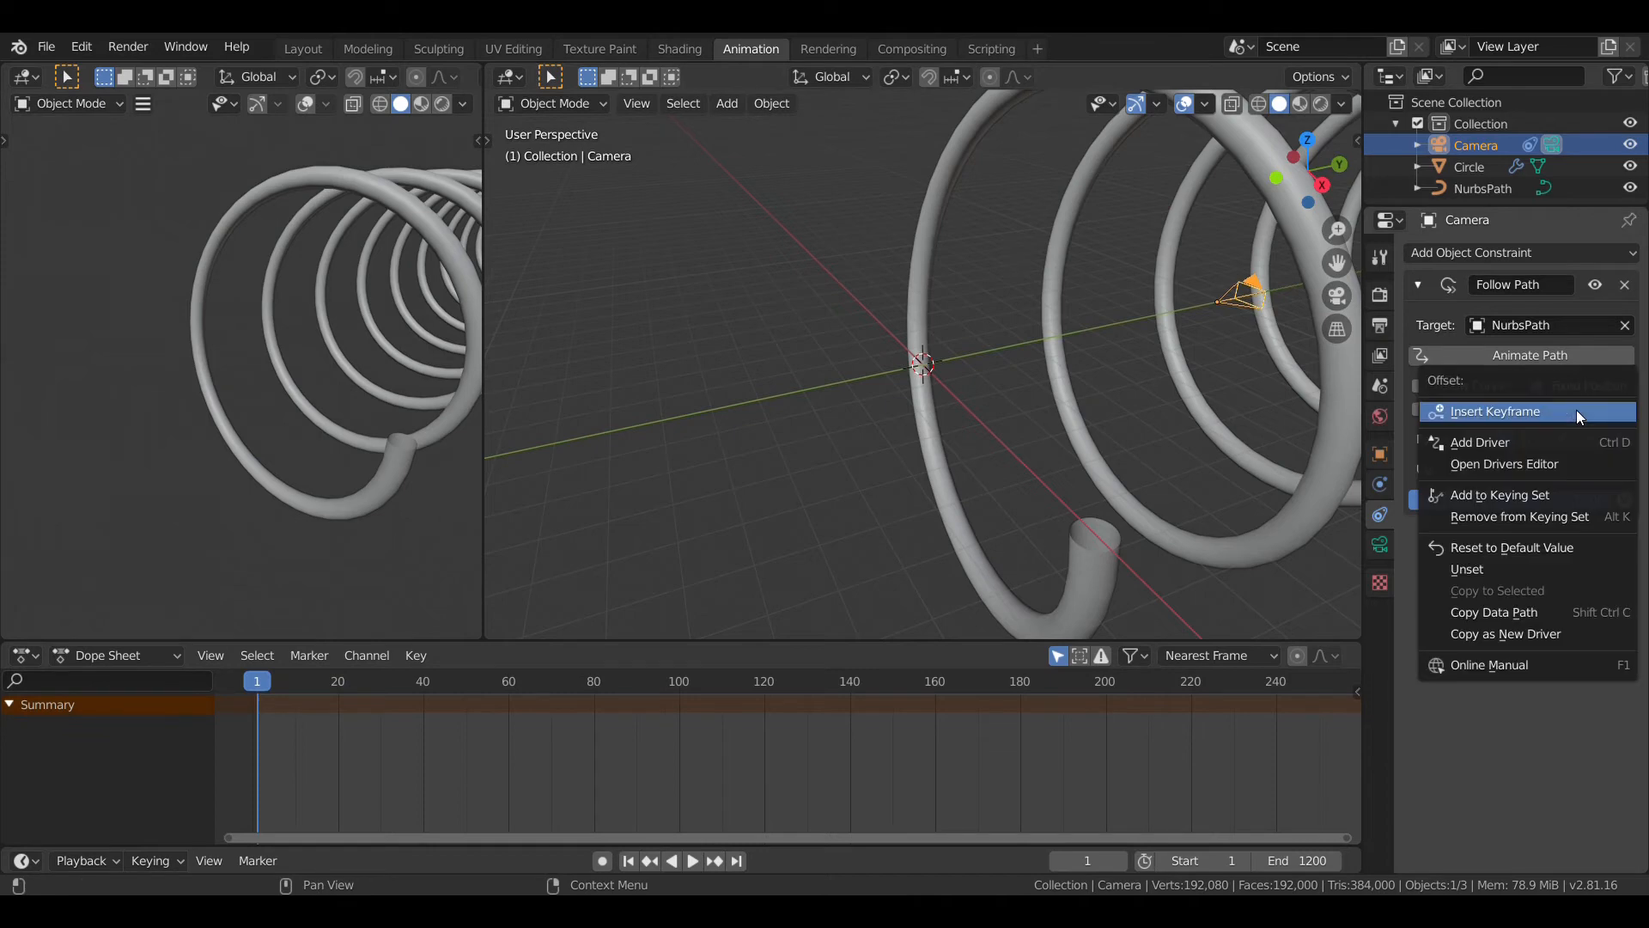
click(1576, 410)
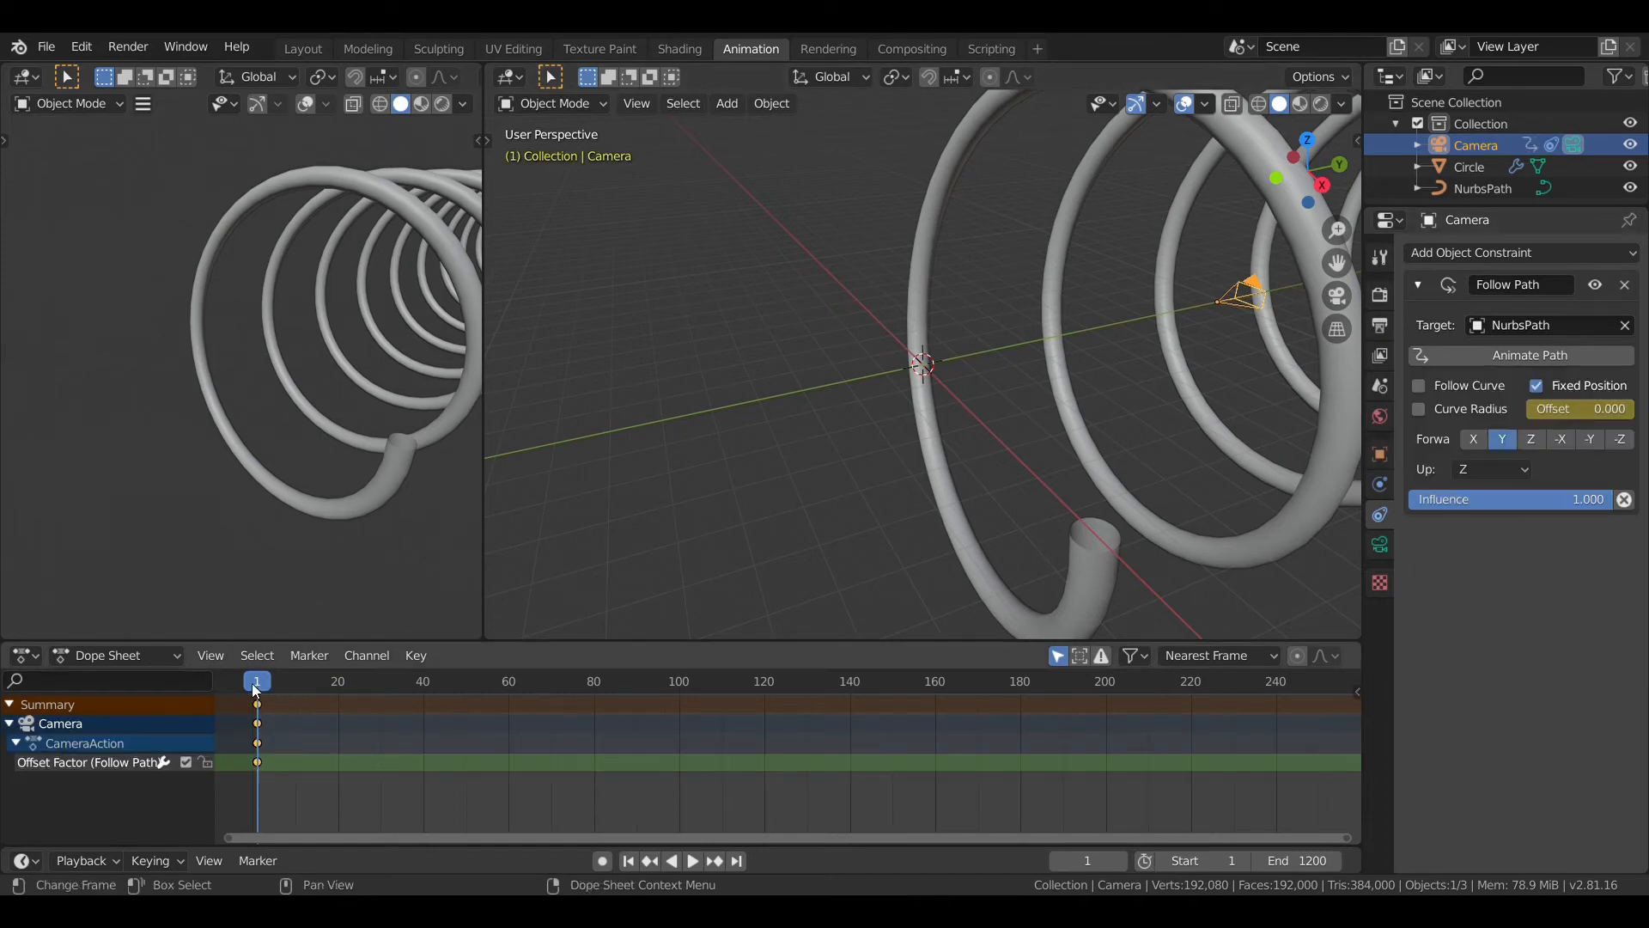
- At frame 1200, set the camera's Follow Path Offset to 1.000 and insert a keyframe for it
scroll(516, 751, down, 10)
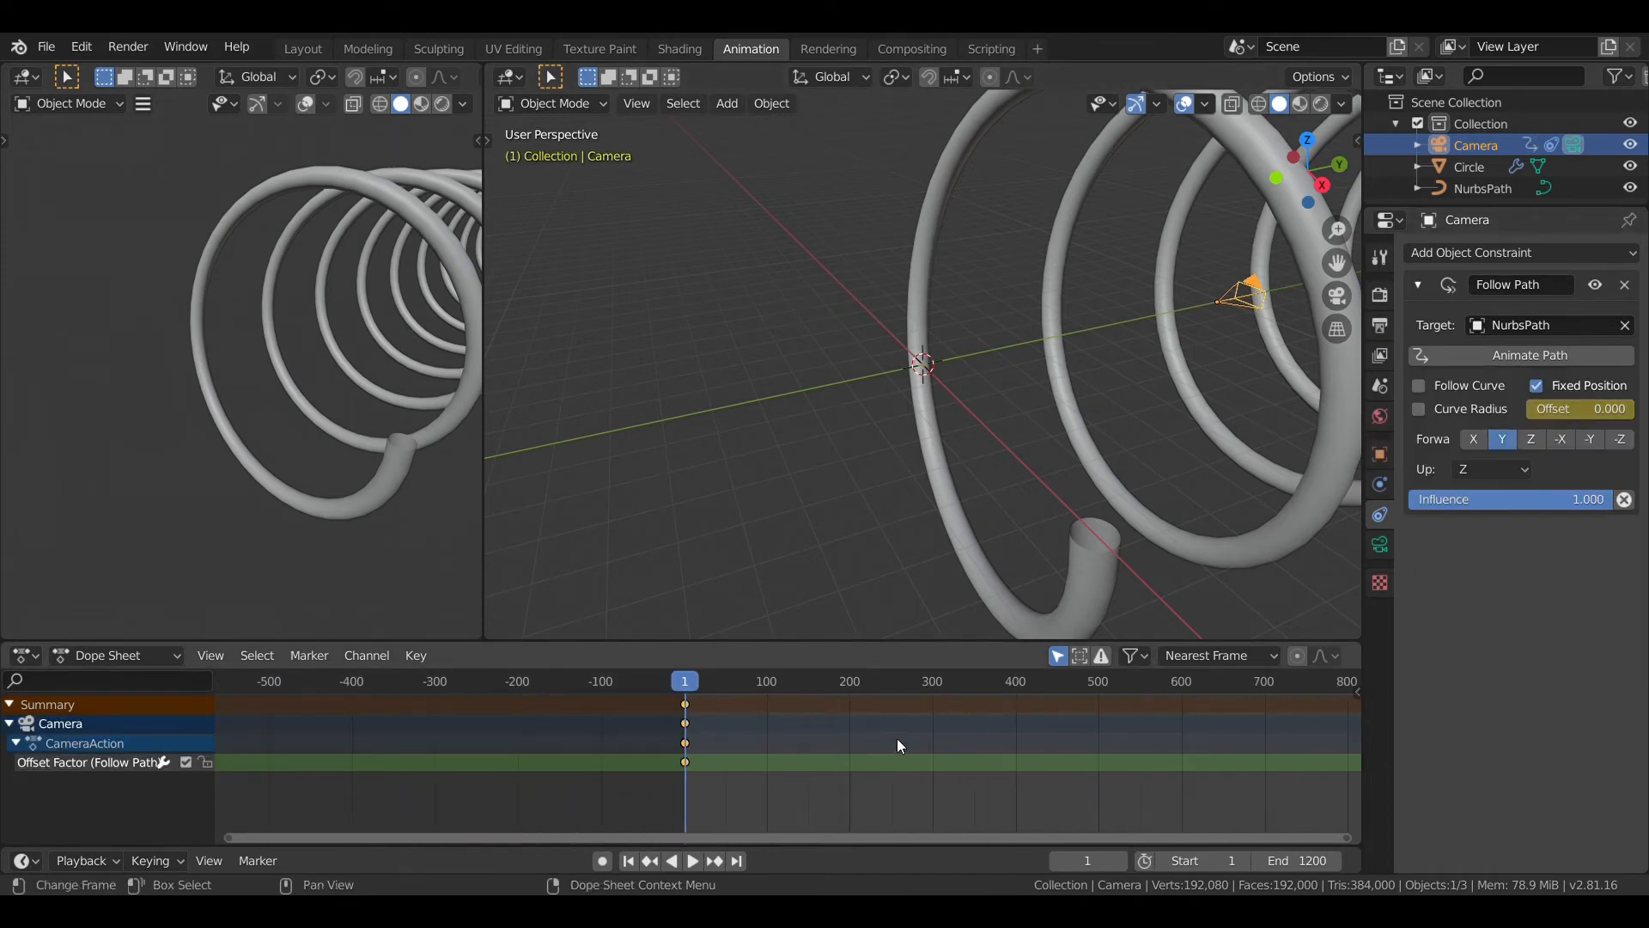
drag(733, 687, 1265, 694)
middle_drag(1265, 694, 1293, 760)
scroll(1064, 694, up, 3)
middle_drag(1293, 760, 842, 808)
ctrl+middle_drag(850, 799, 884, 730)
drag(919, 689, 916, 684)
click(1568, 411)
text(1)
key(Return)
right_click(1585, 404)
click(1585, 404)
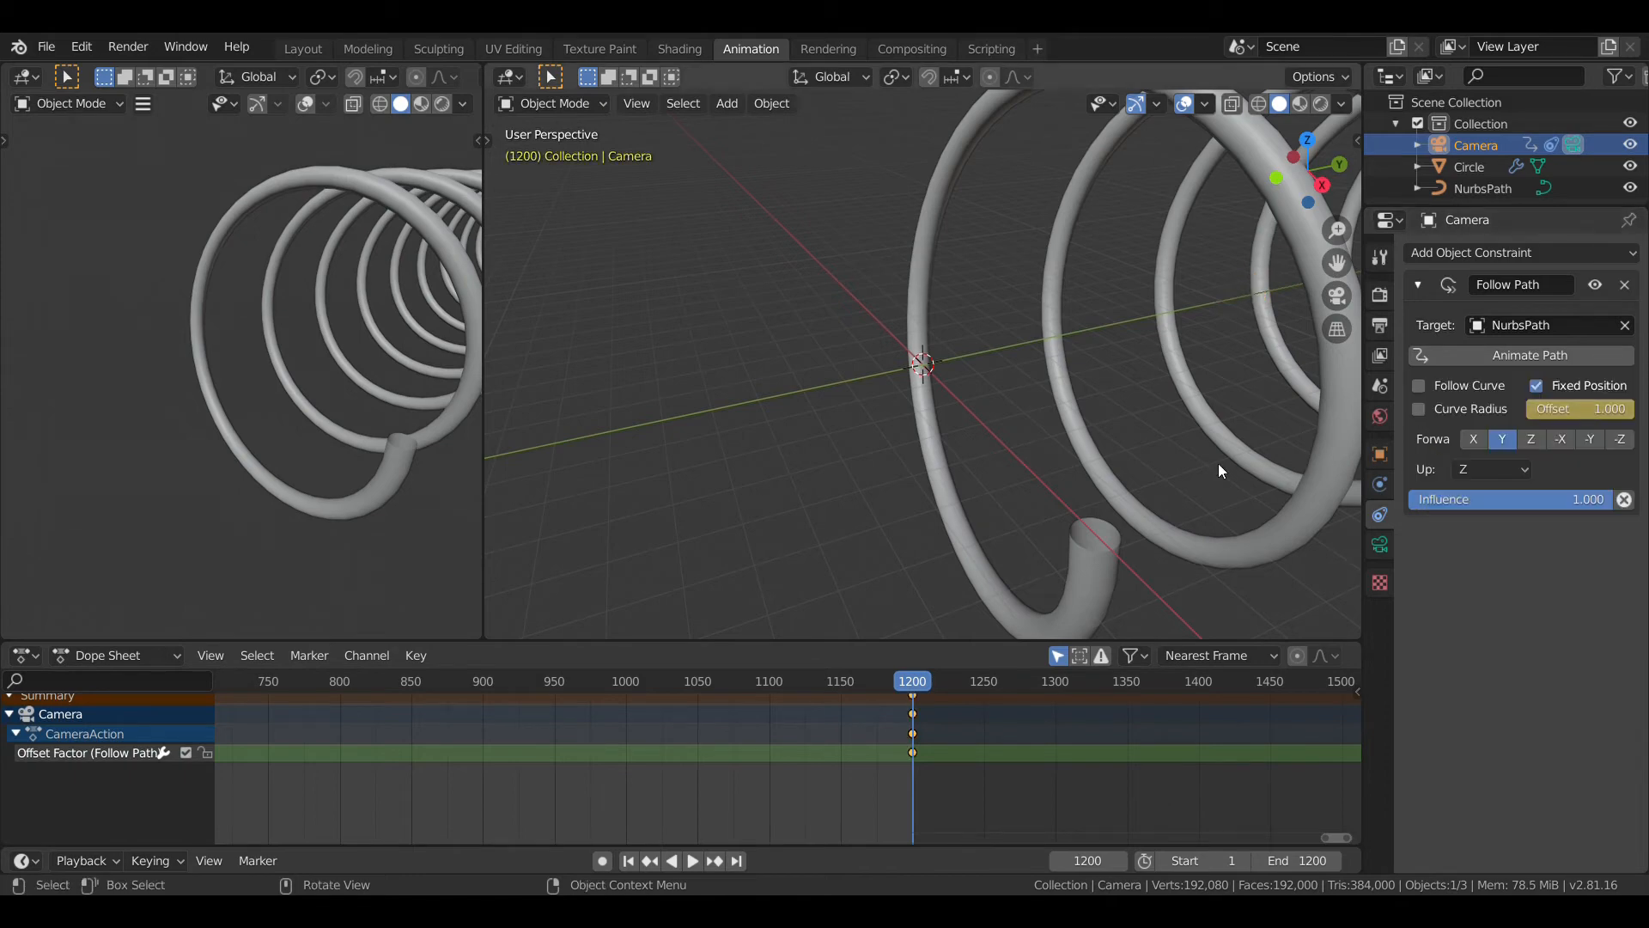
- Return to the Layout workspace, look through the camera and set the output frame rate to 50 fps
click(312, 49)
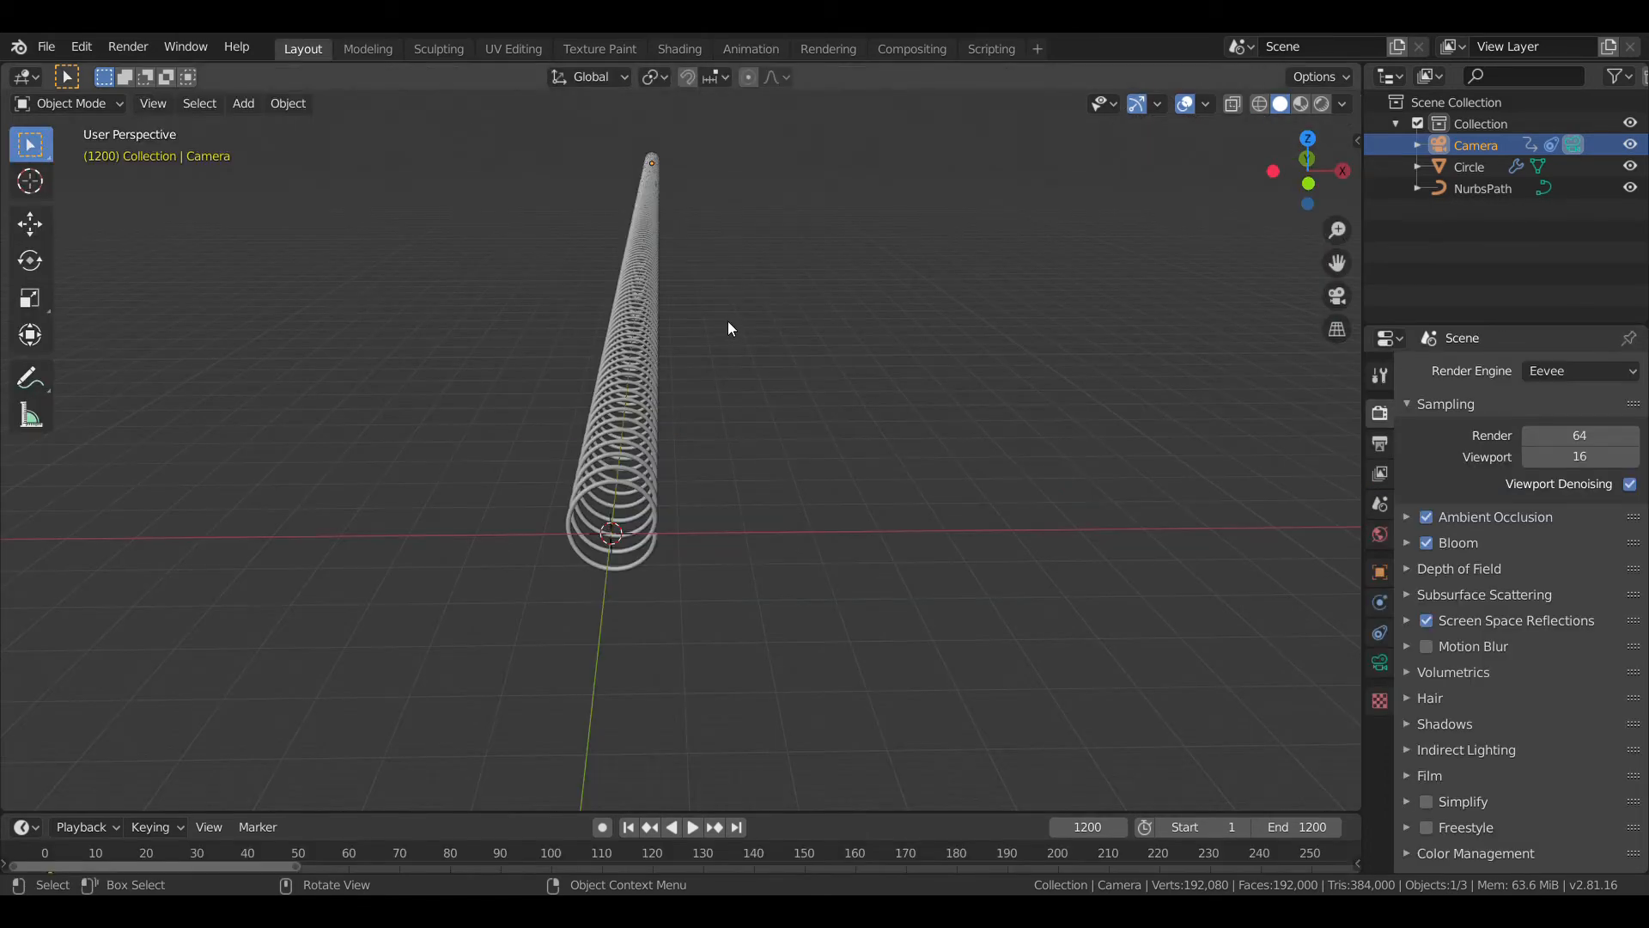
key(KP_0)
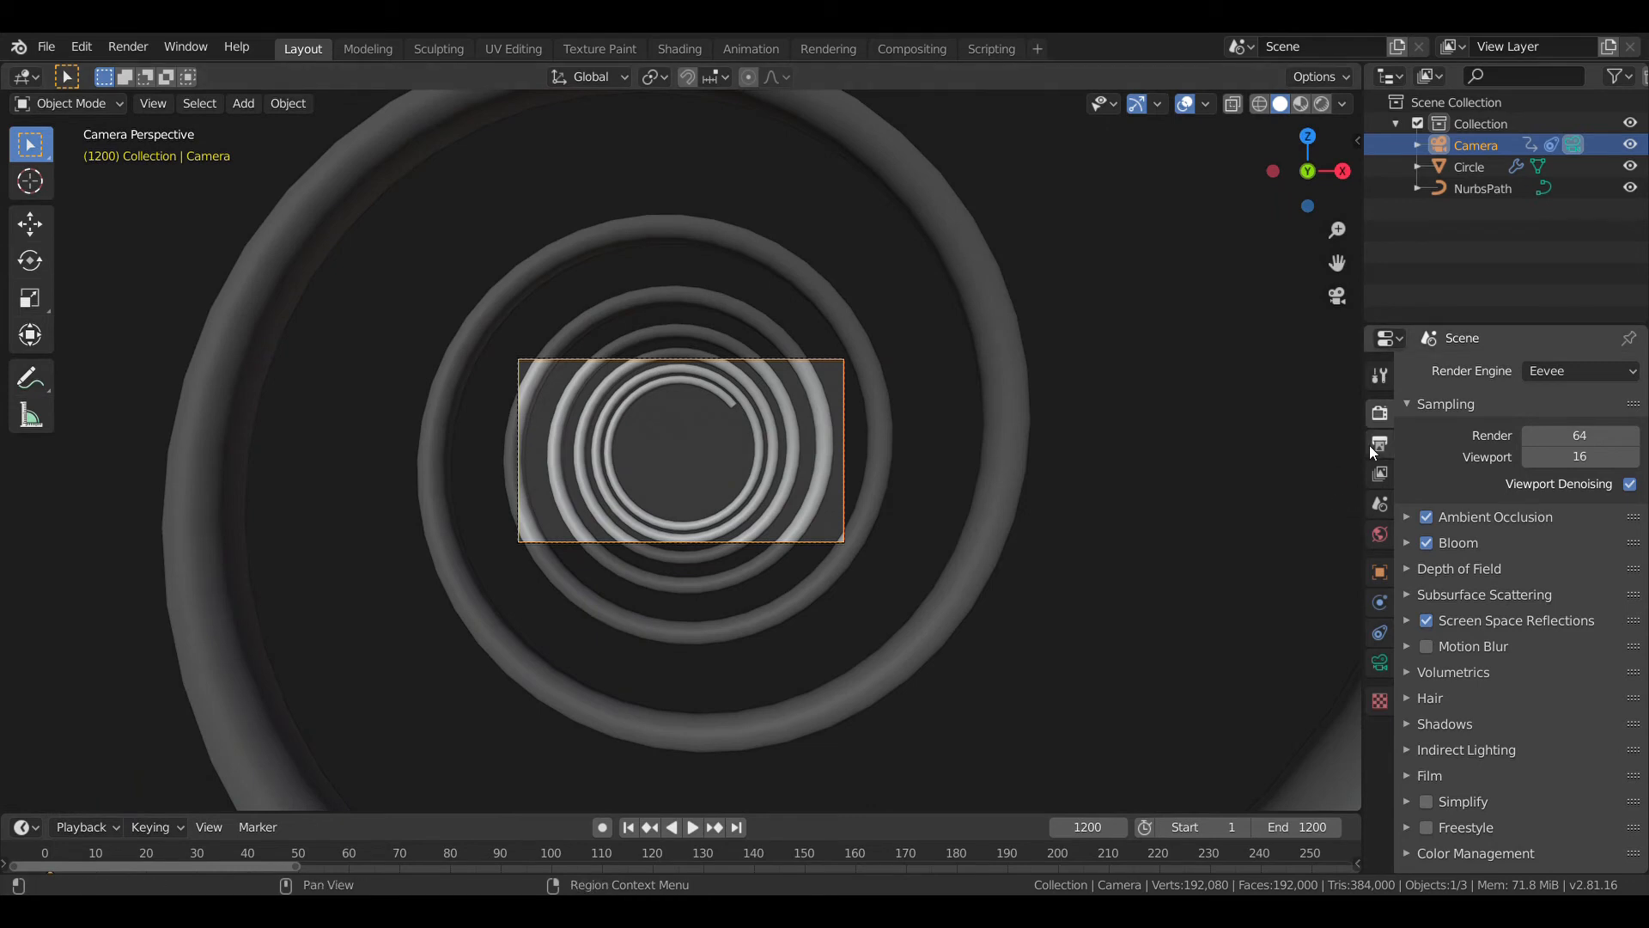
click(1371, 446)
click(1587, 633)
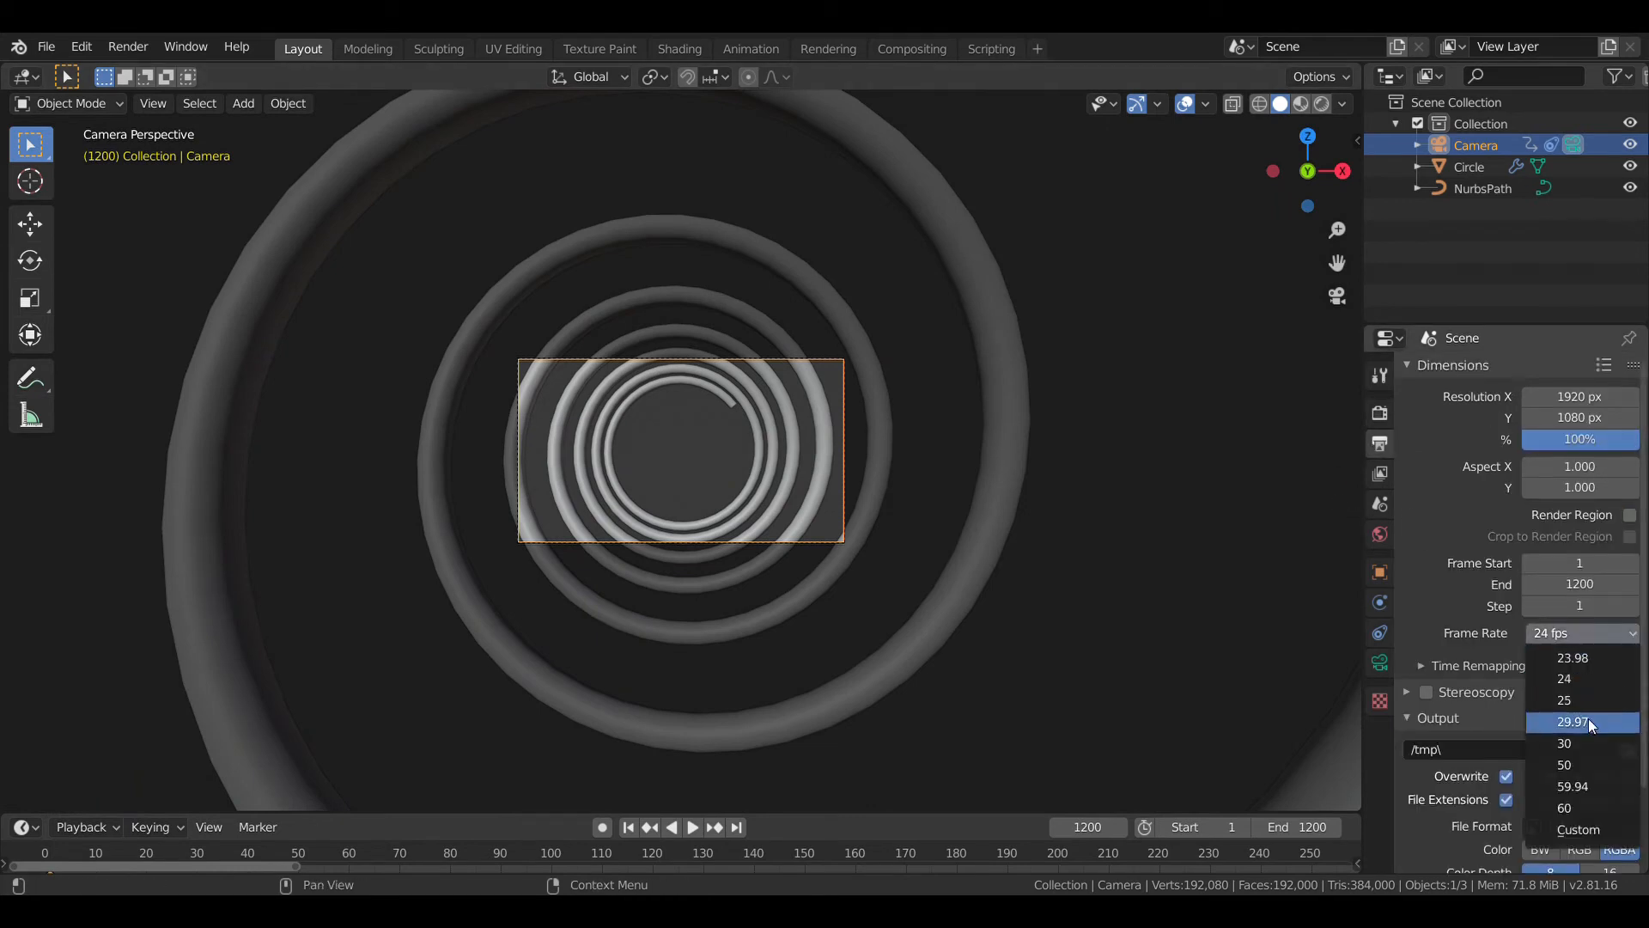
click(1590, 757)
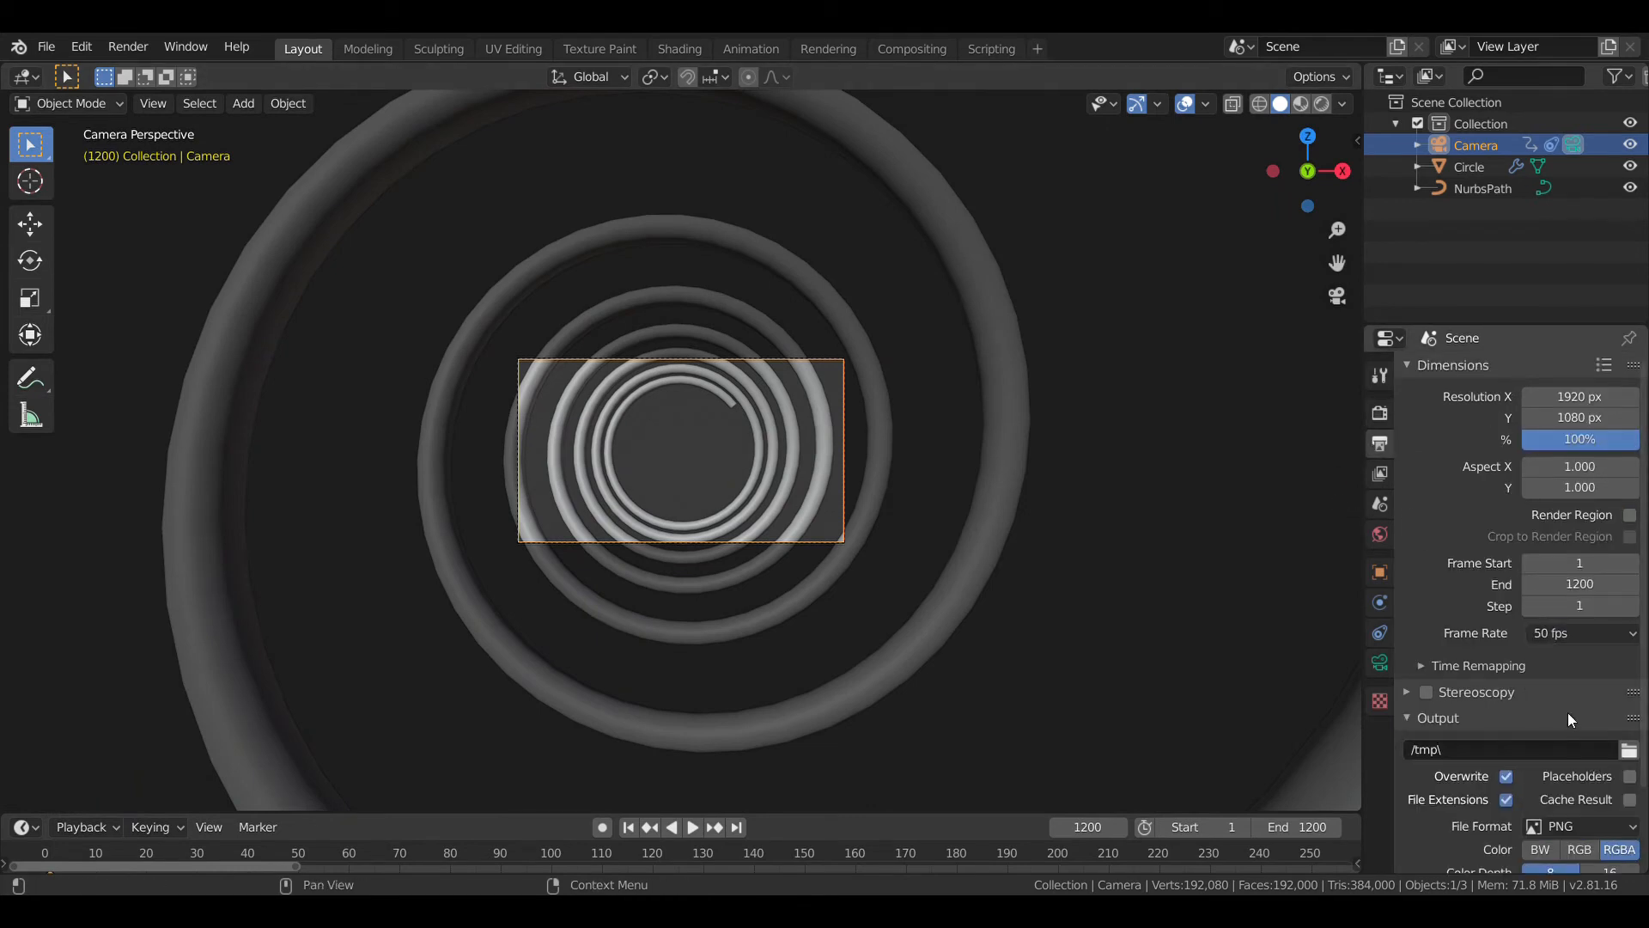
- Set the output format to FFmpeg video with an MPEG-4 container and High quality output
scroll(1601, 708, down, 3)
click(1619, 733)
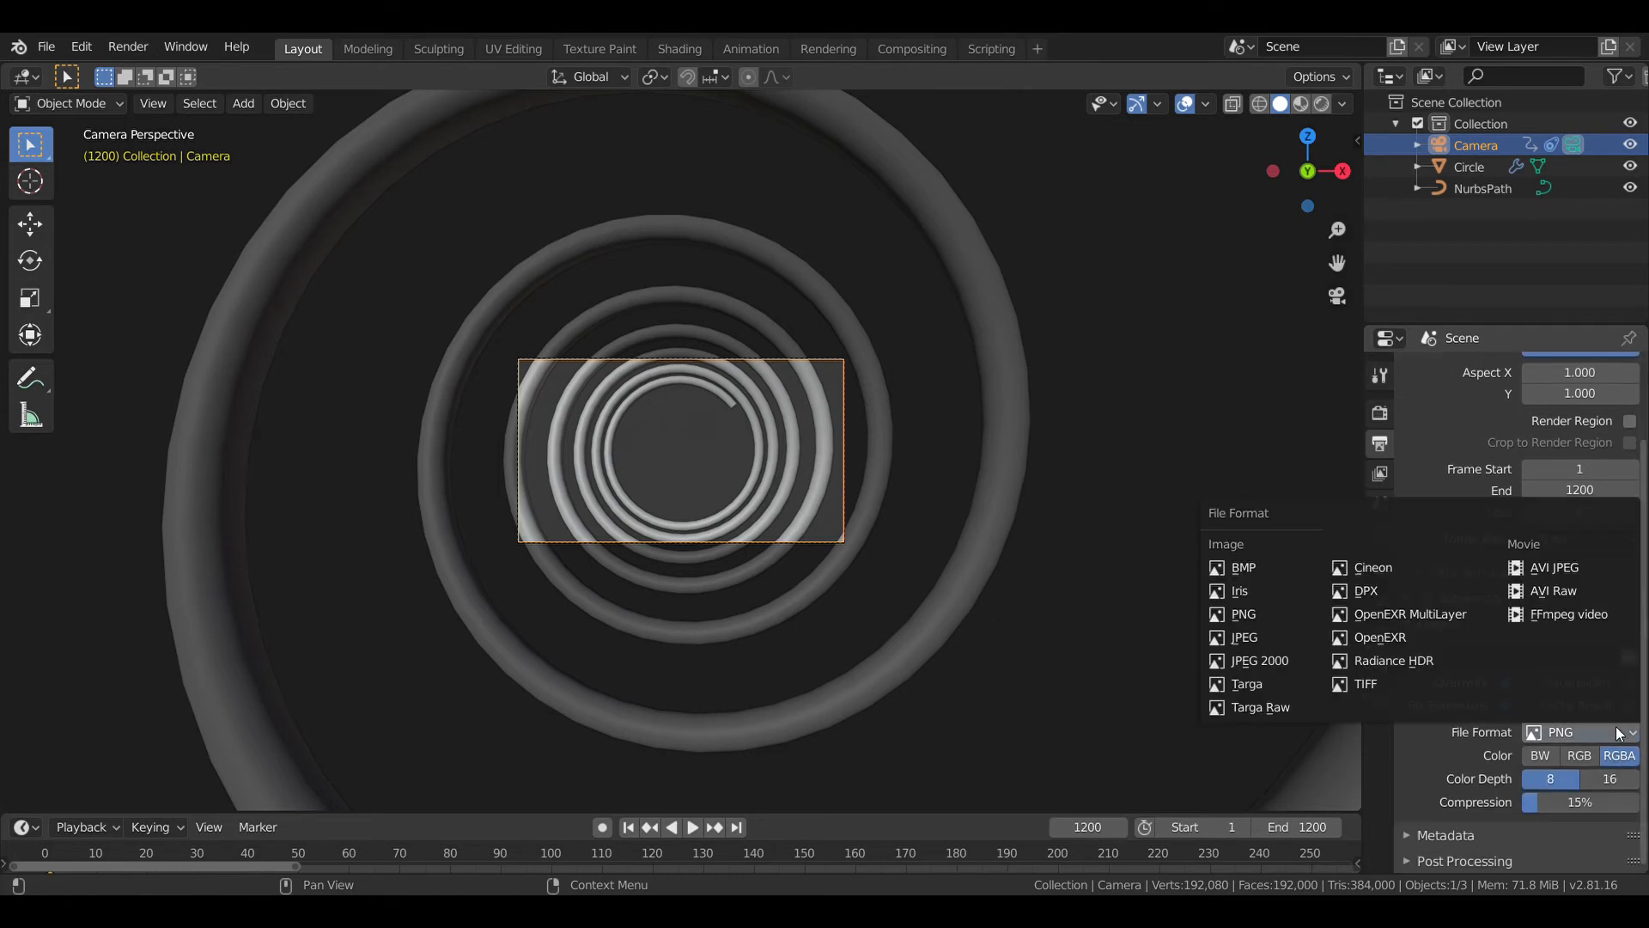
click(1571, 617)
click(1486, 814)
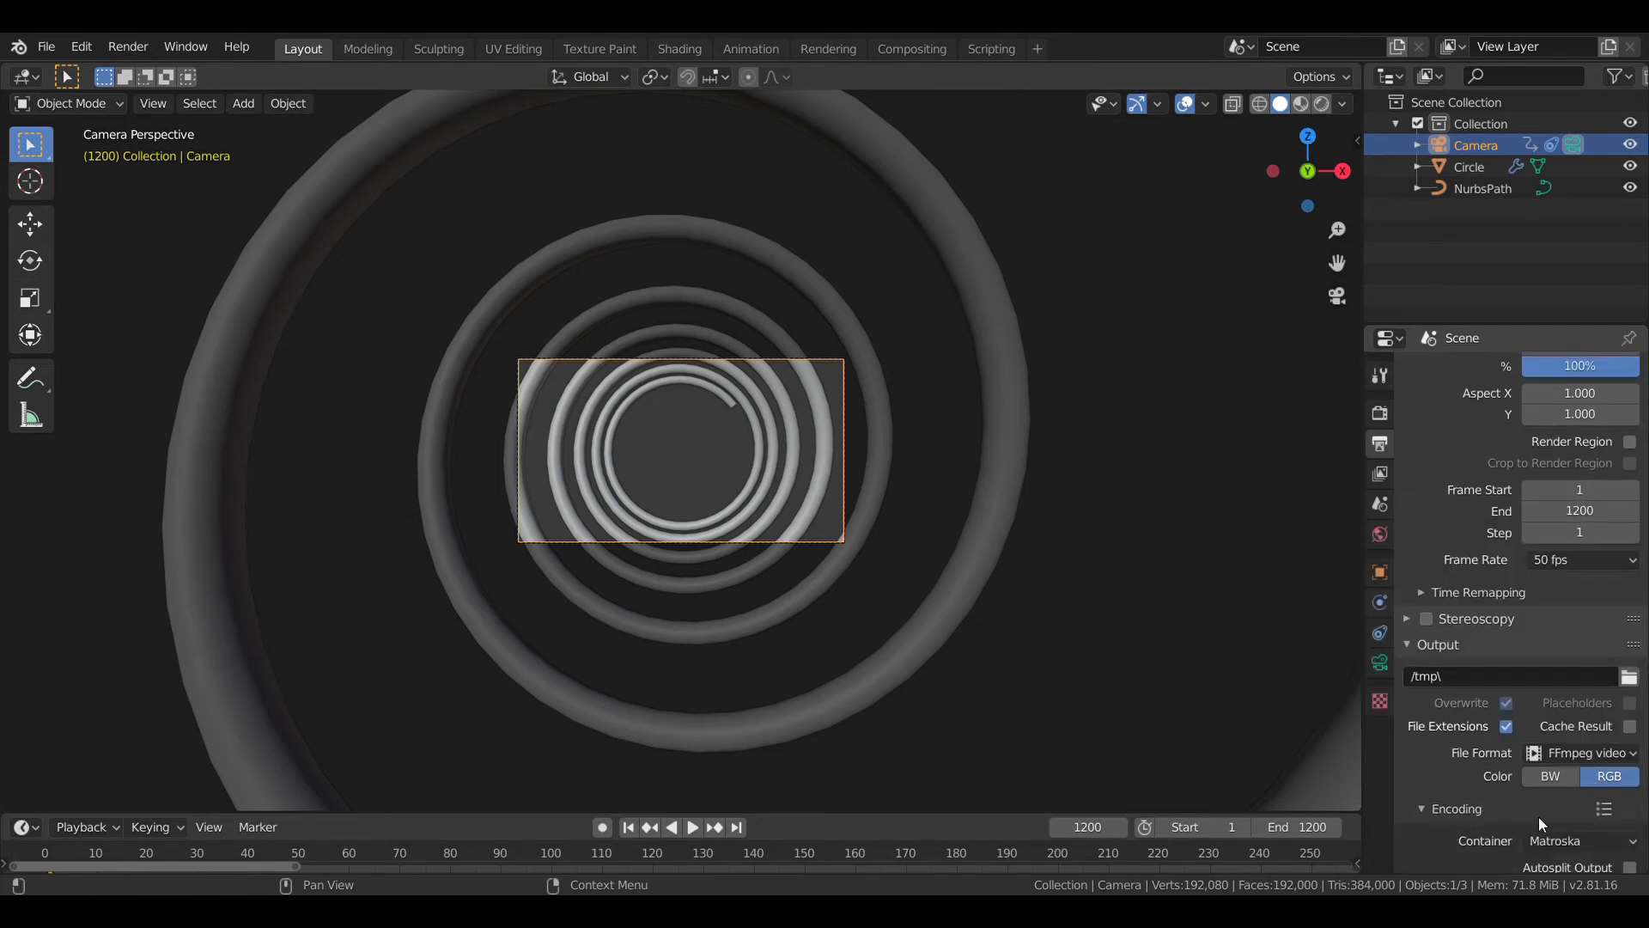
scroll(1581, 703, down, 2)
click(1591, 735)
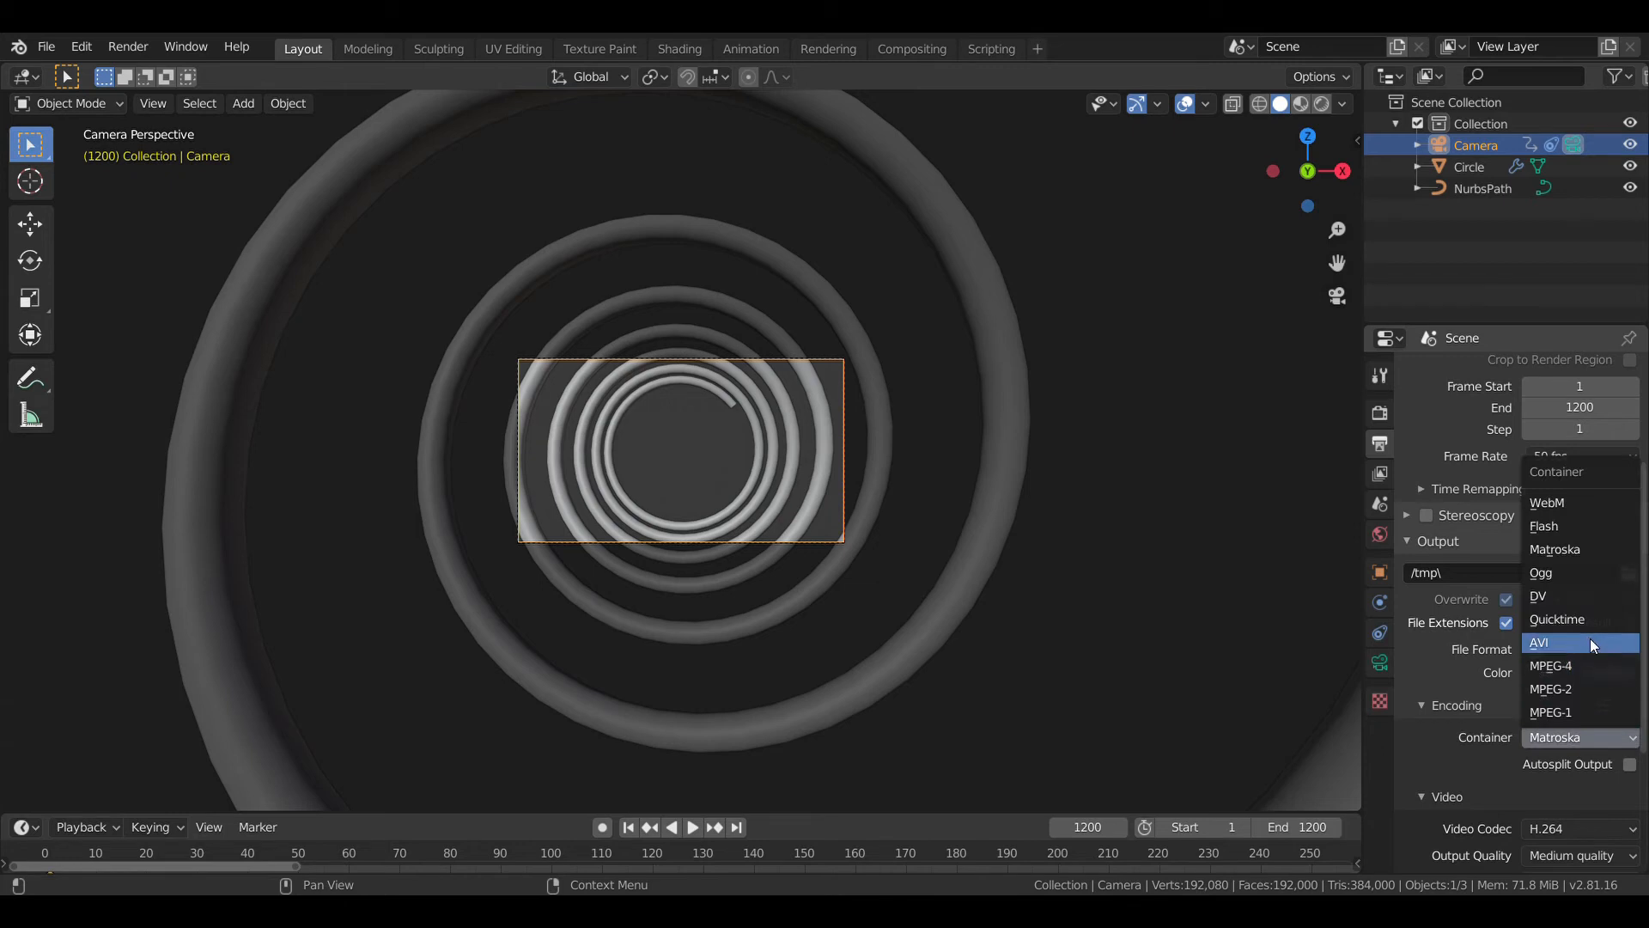
click(1588, 675)
click(1598, 855)
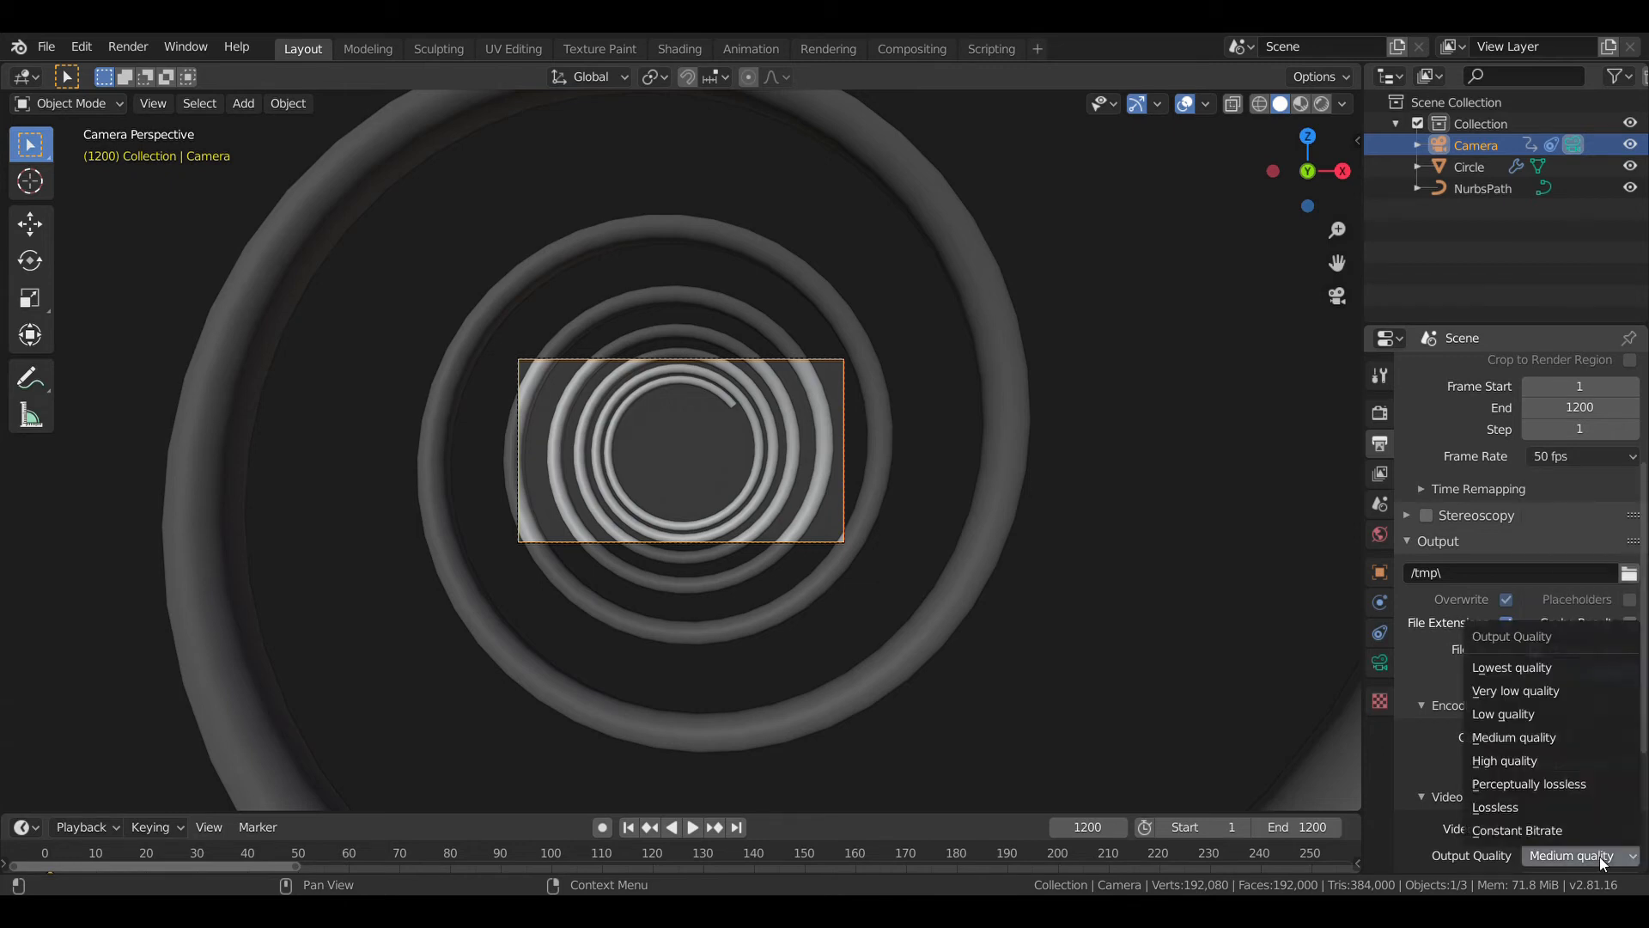
click(1558, 756)
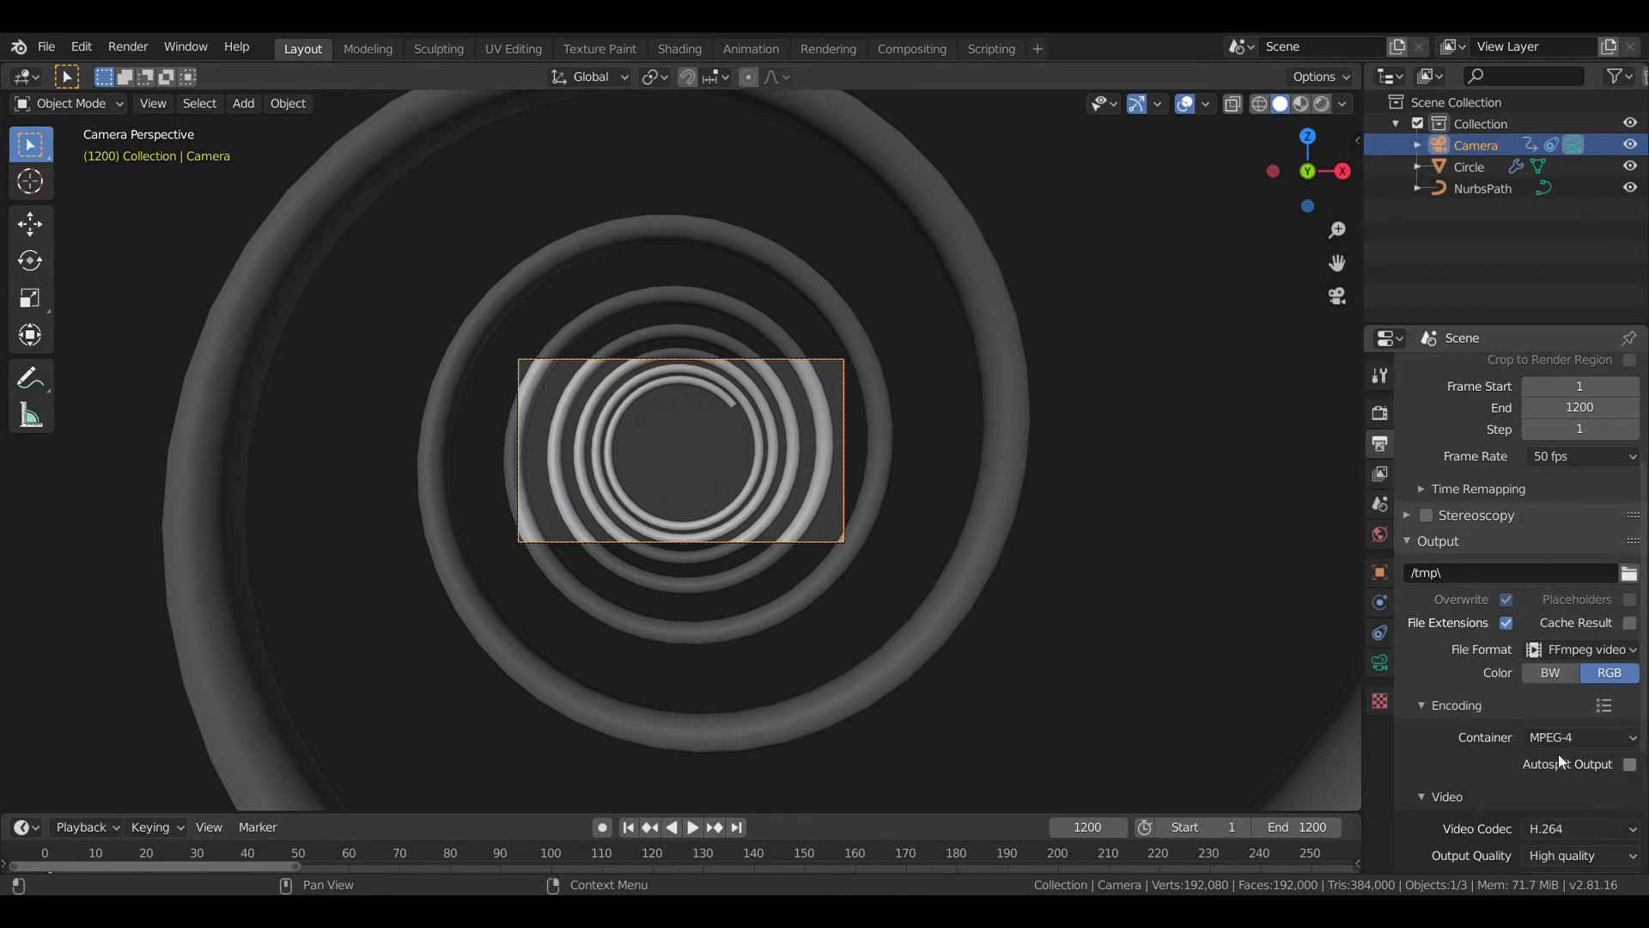
- Apply the modifier on the Circle spiral and inspect the resulting mesh
click(979, 395)
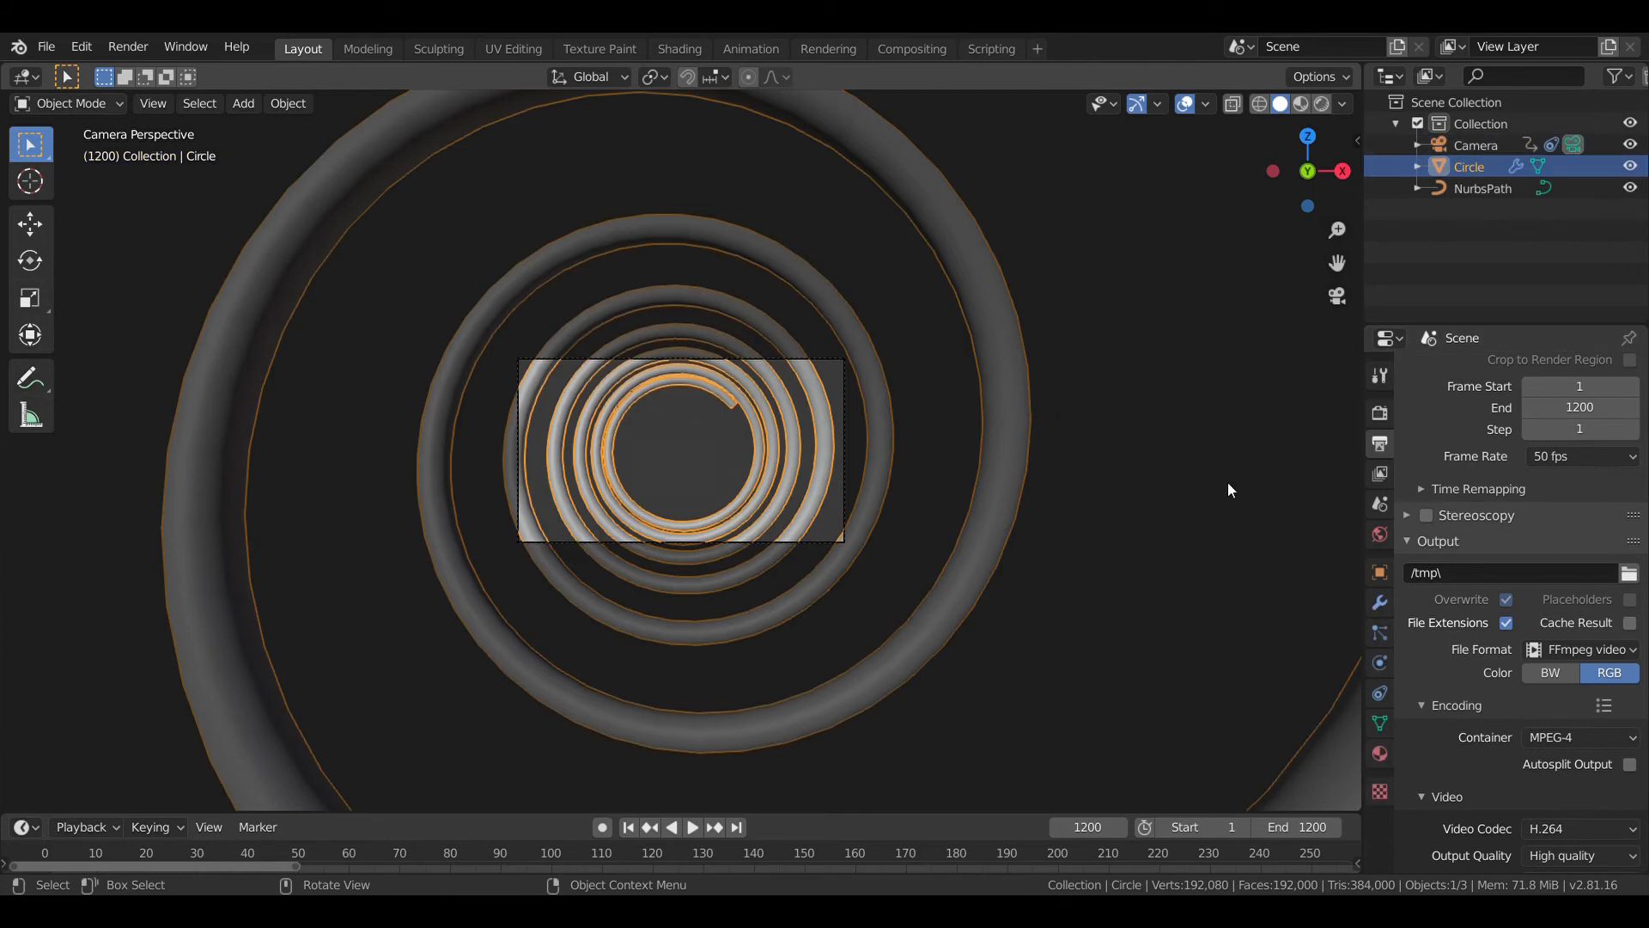
click(1380, 602)
click(1480, 433)
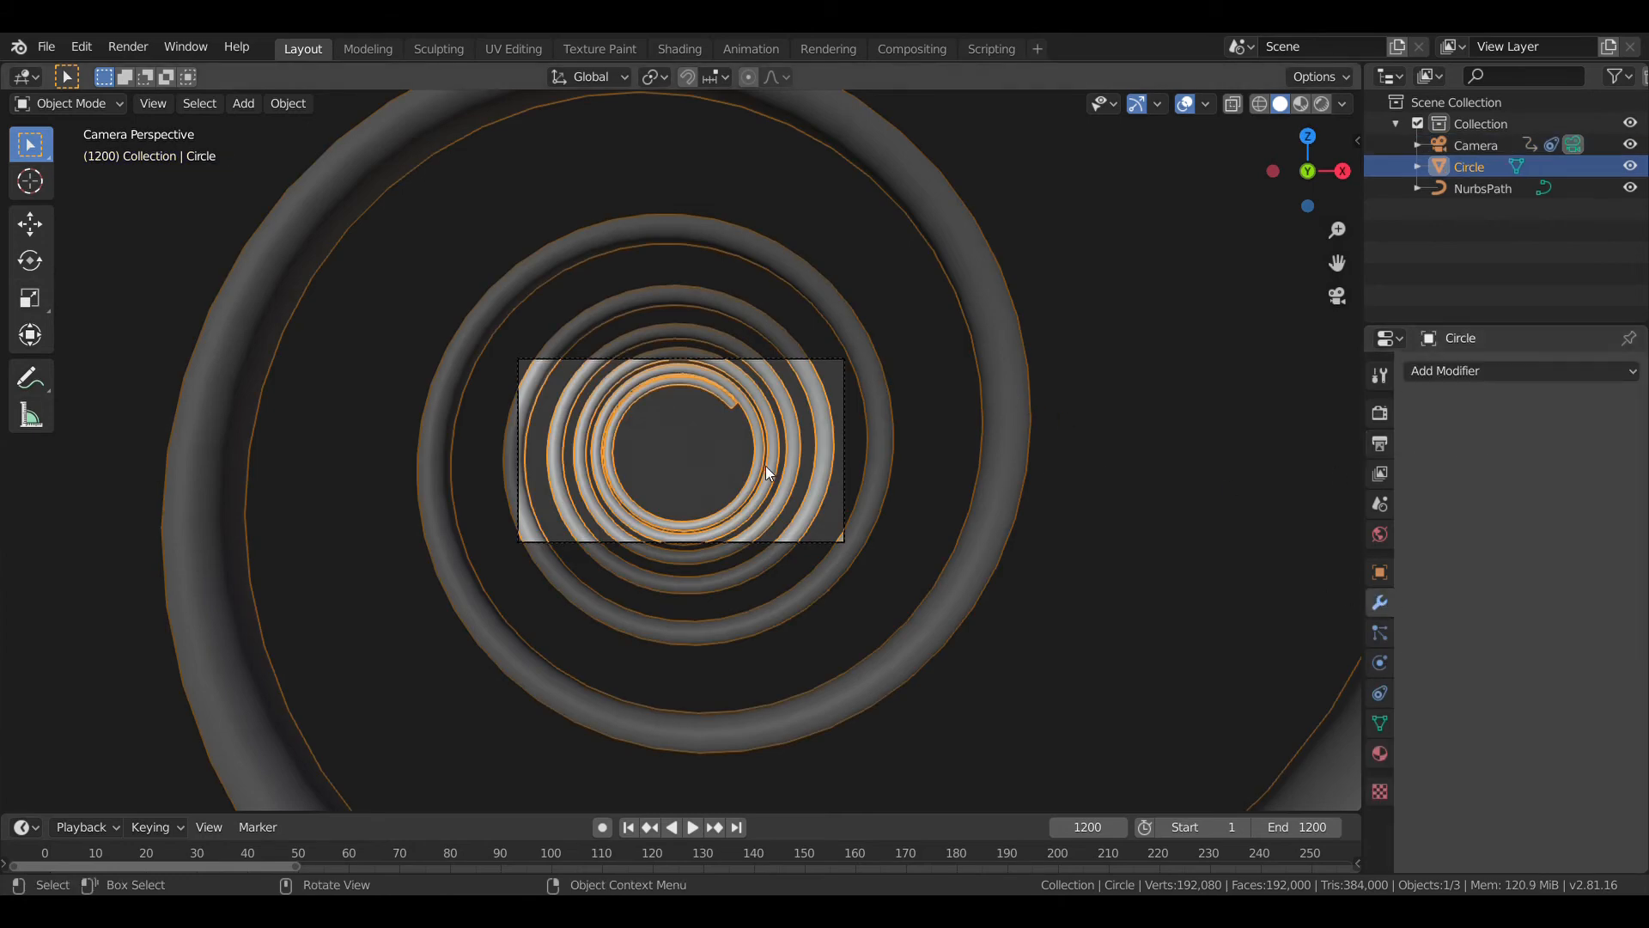
scroll(864, 486, up, 4)
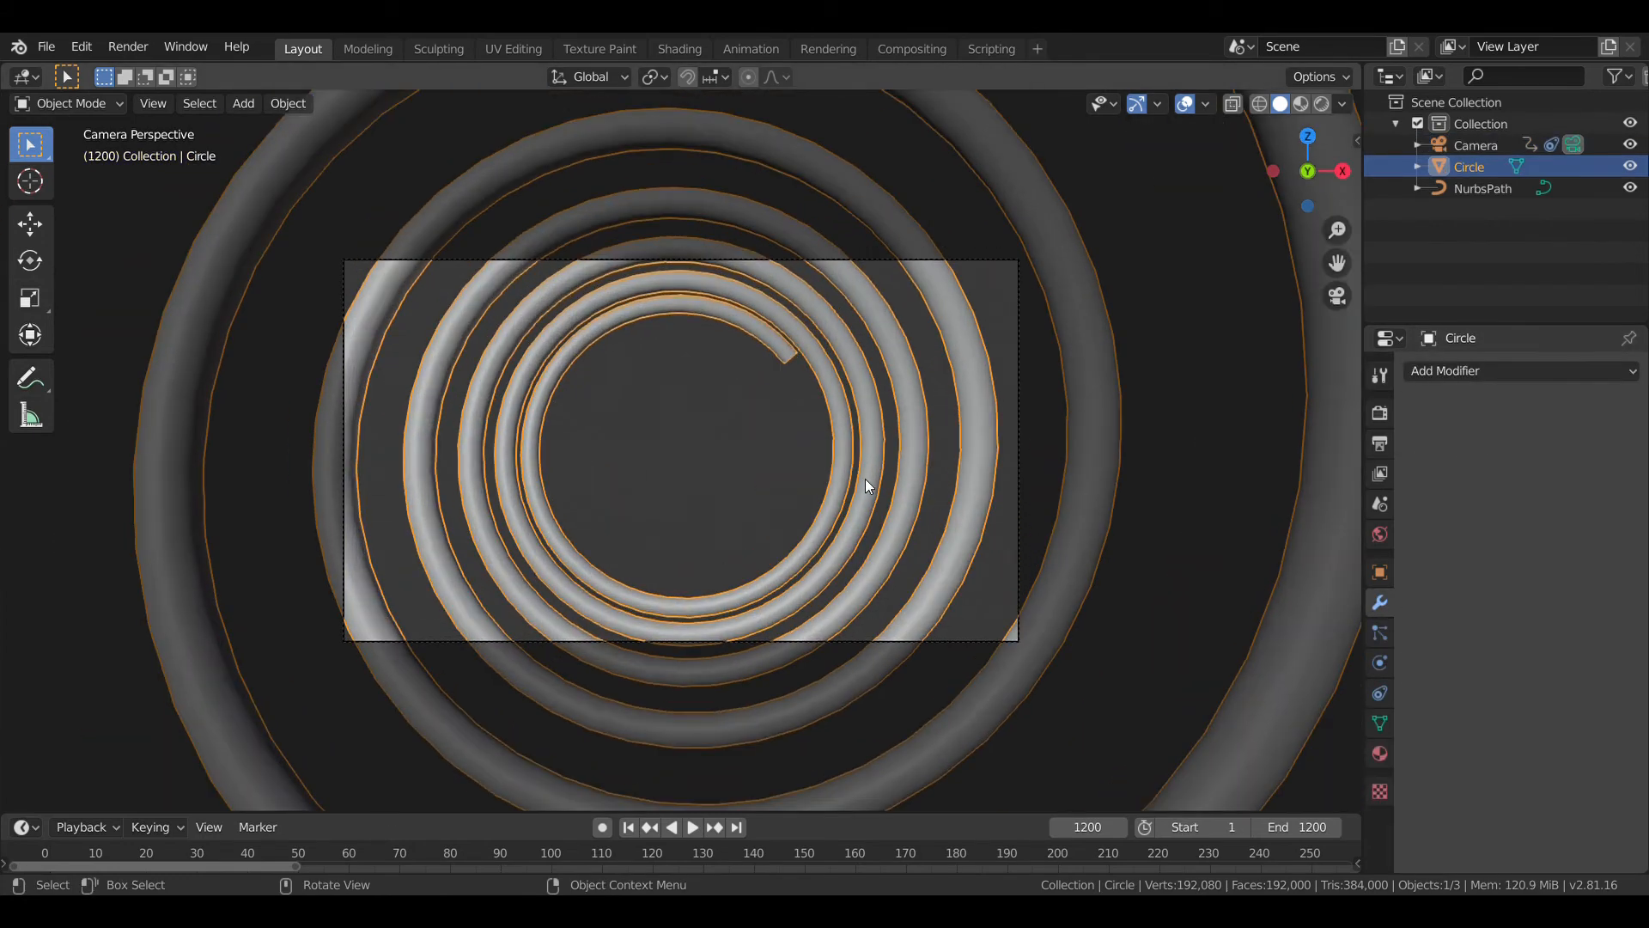
scroll(865, 478, down, 6)
middle_drag(869, 475, 1014, 608)
- Play the animation from frame 1 through the camera, stop it and return to frame 1
click(1078, 827)
text(1)
key(Return)
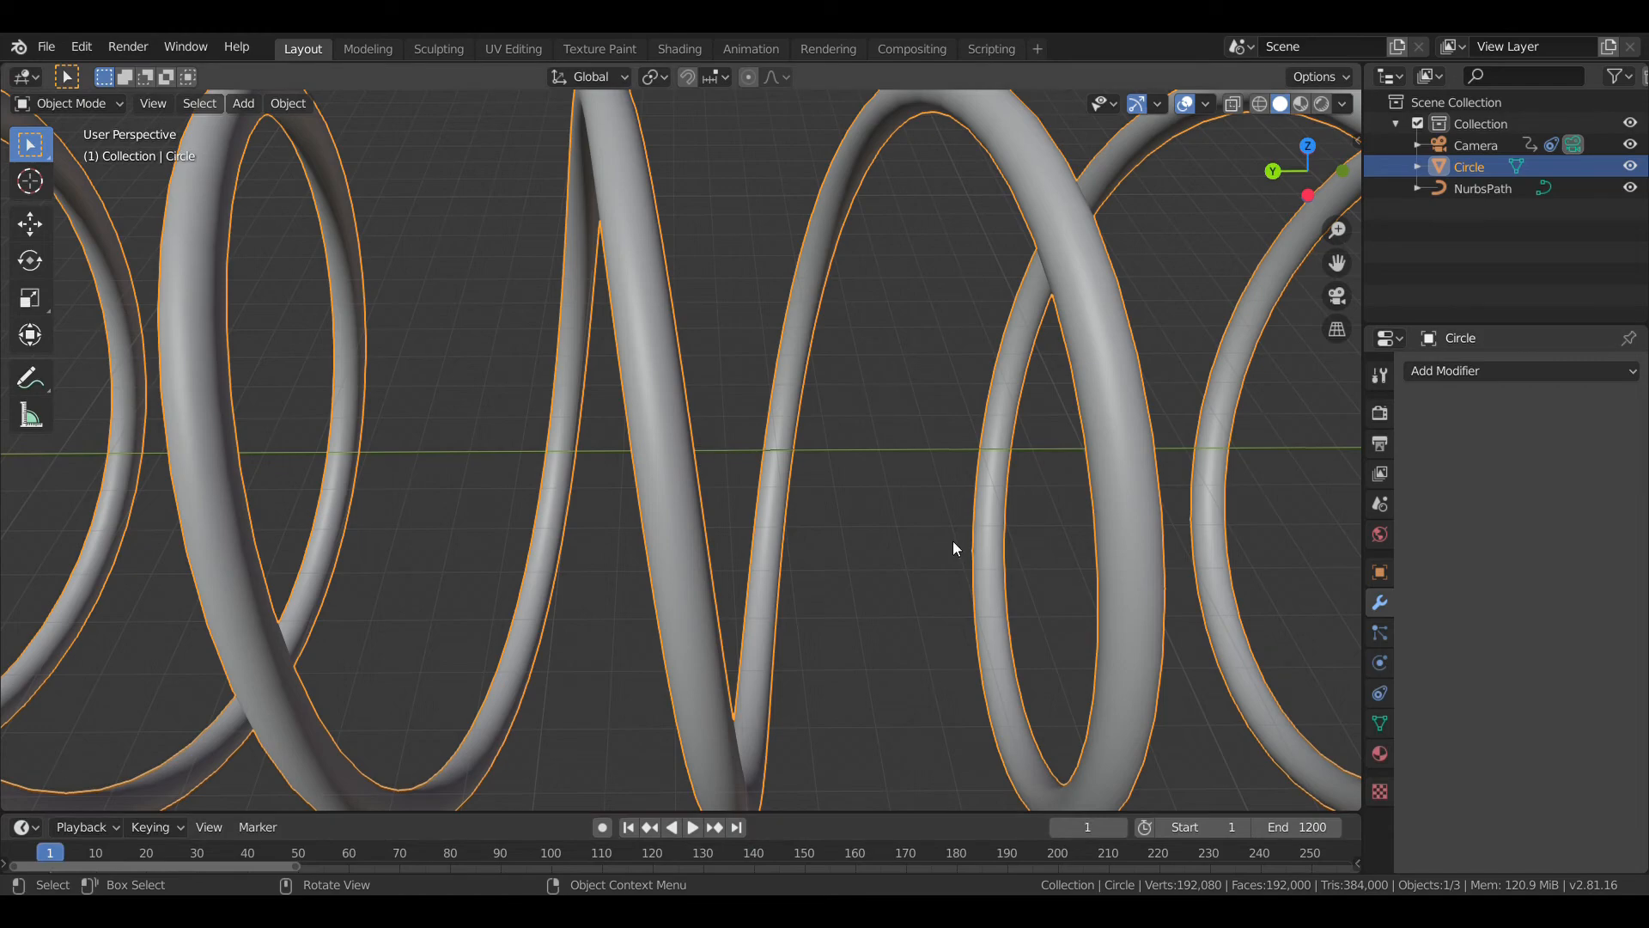
key(KP_0)
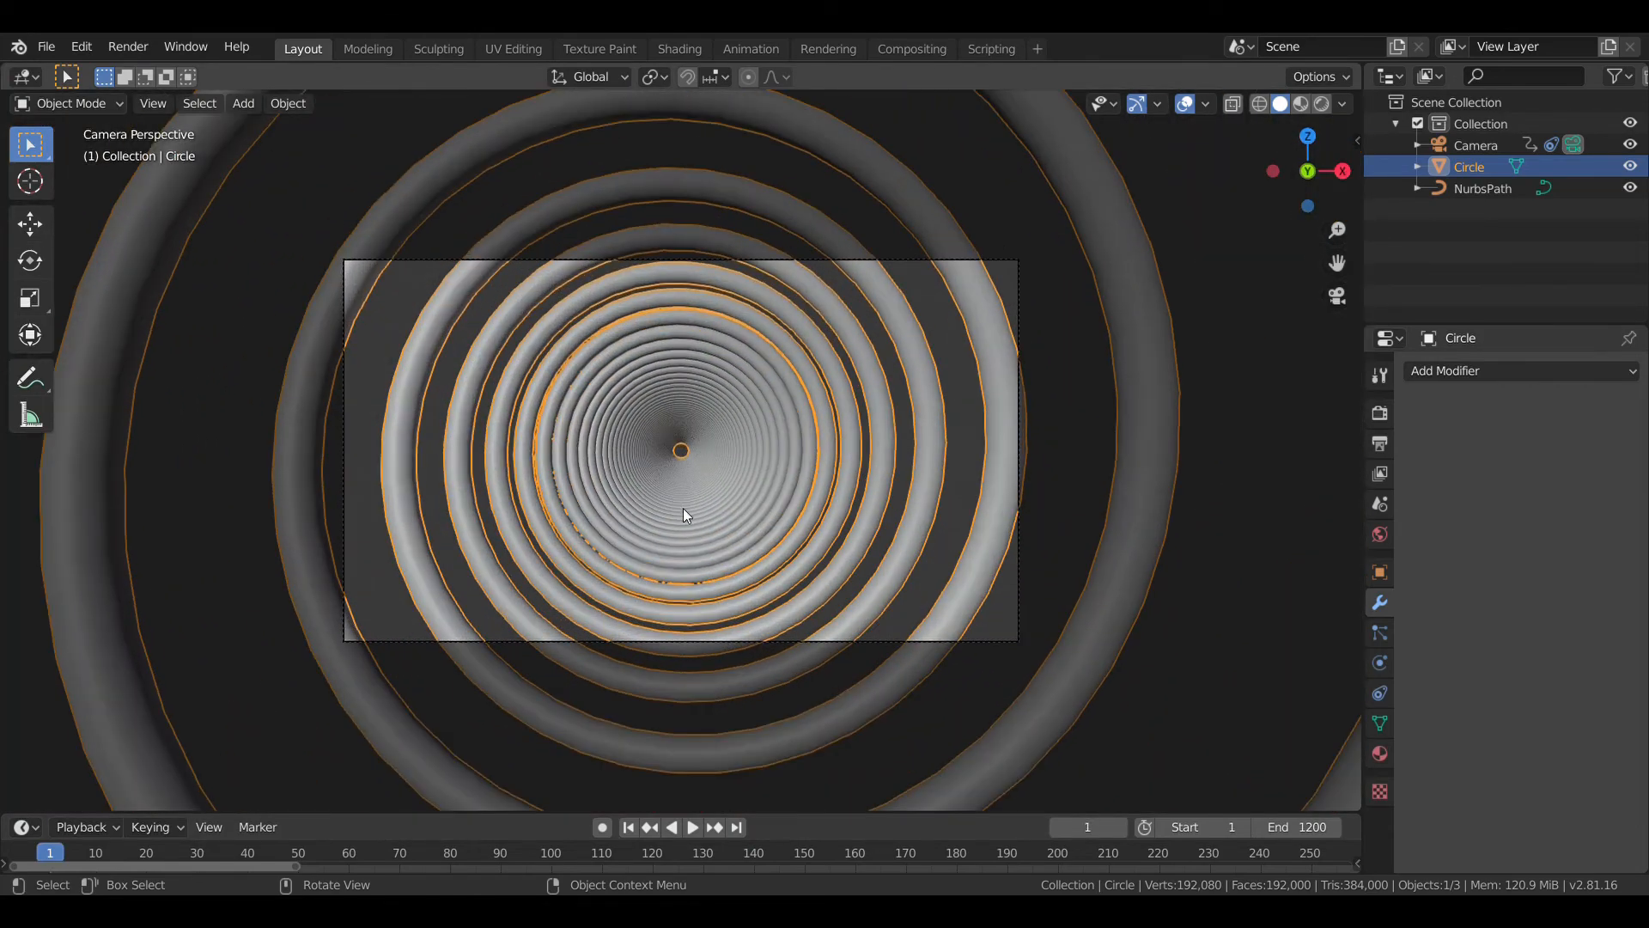
click(692, 827)
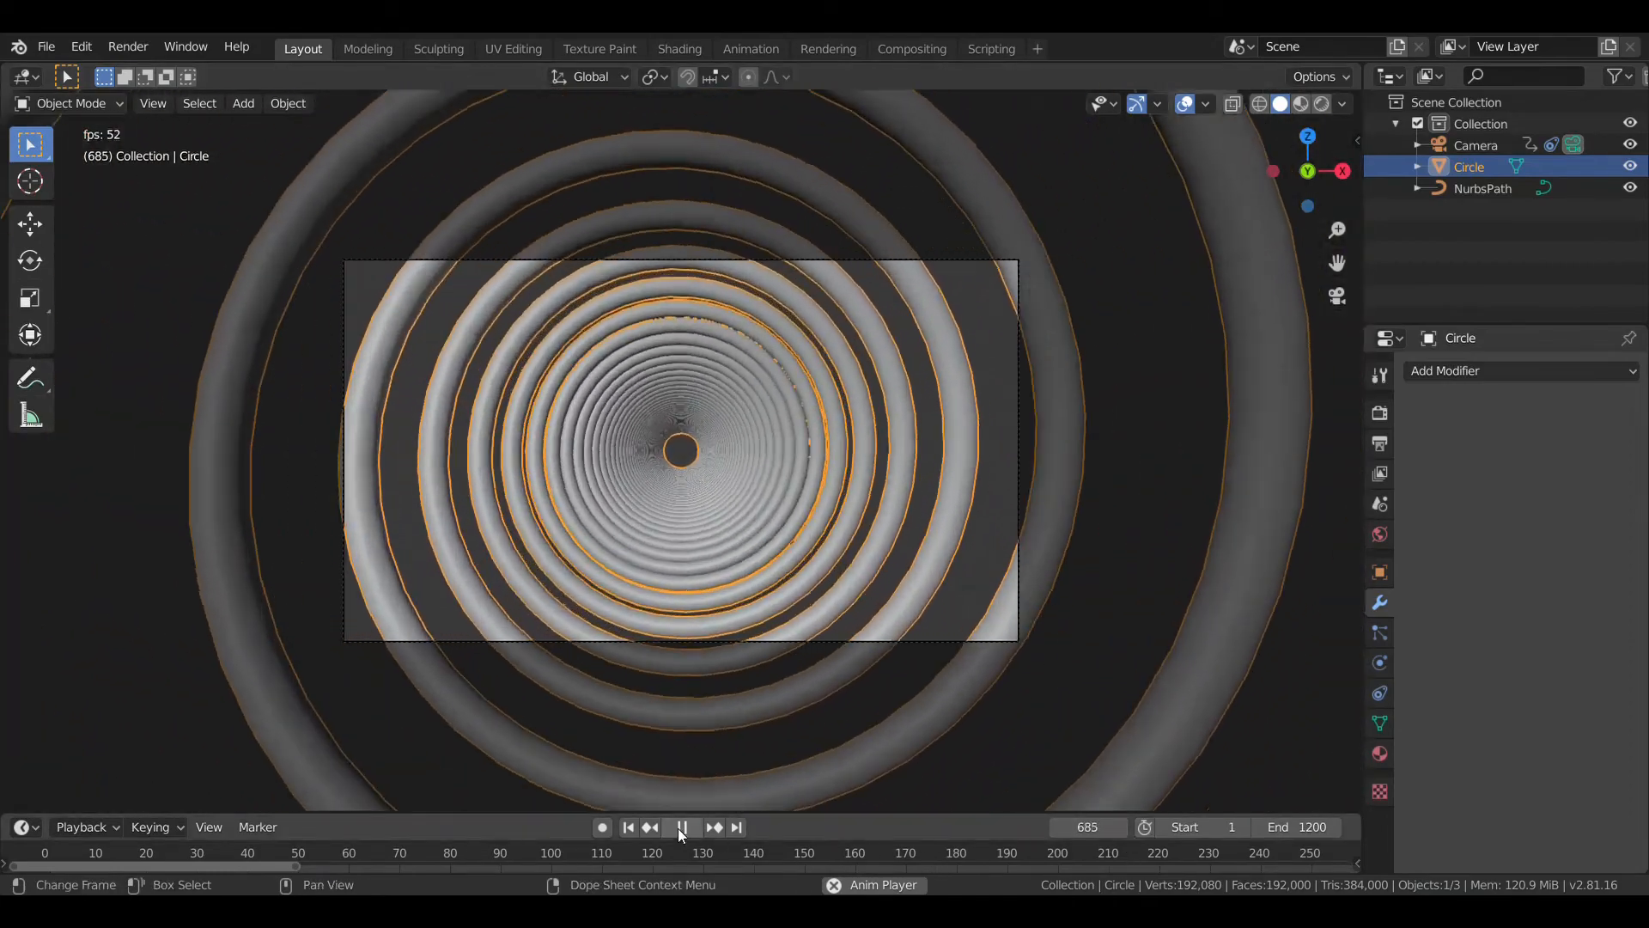
click(680, 827)
click(1108, 838)
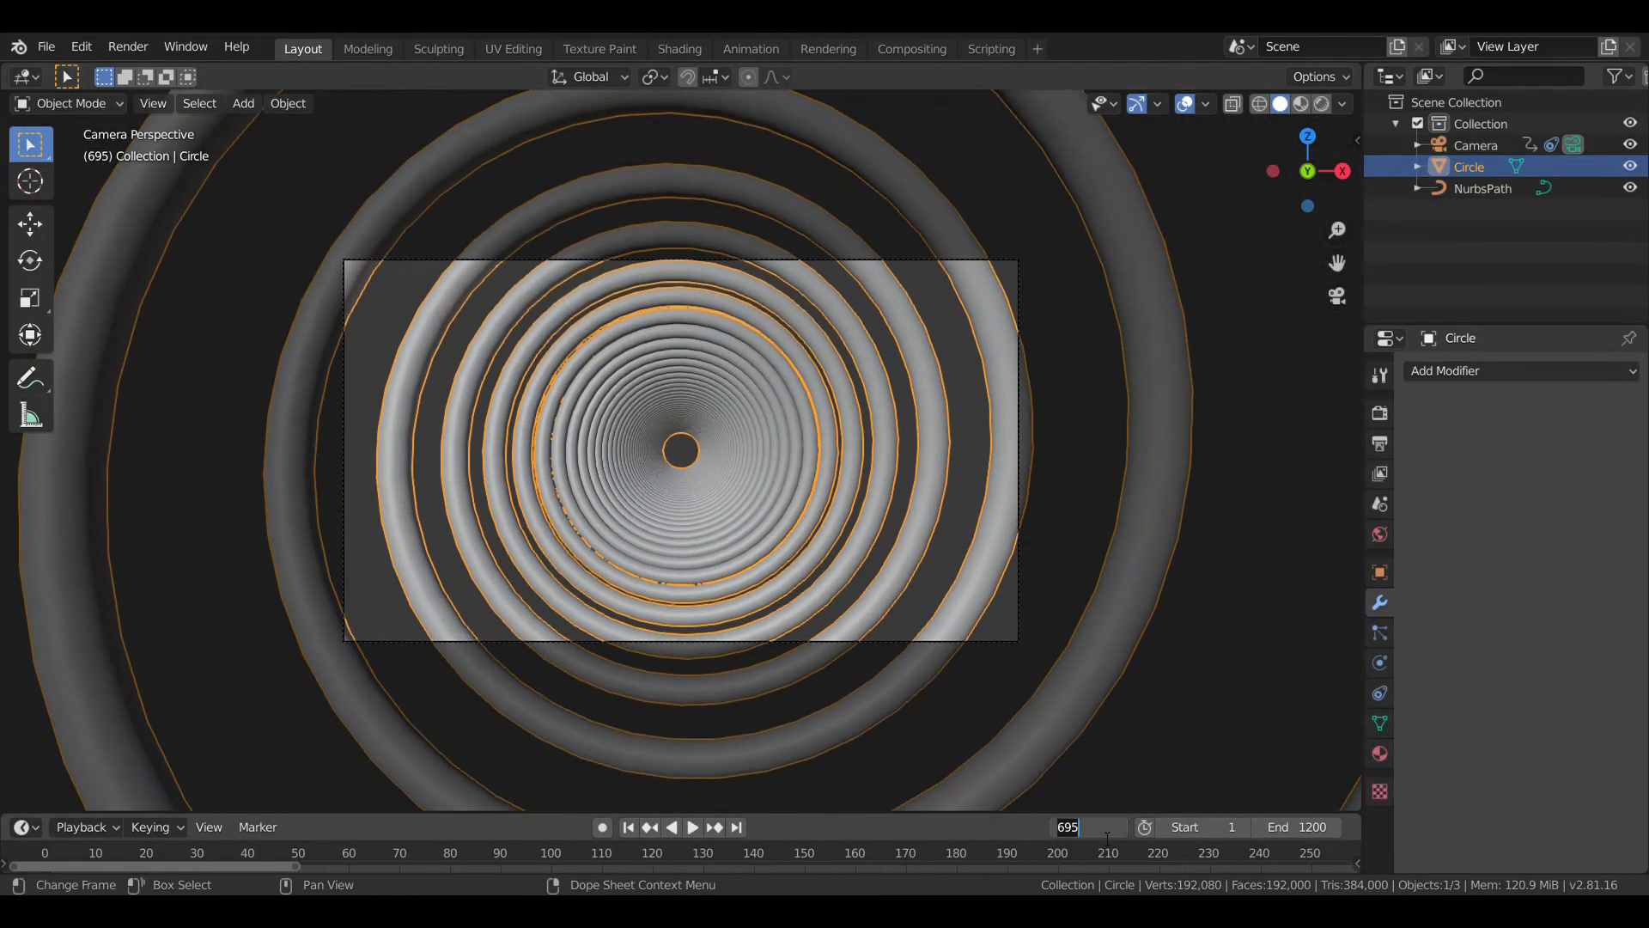
text(1)
key(Return)
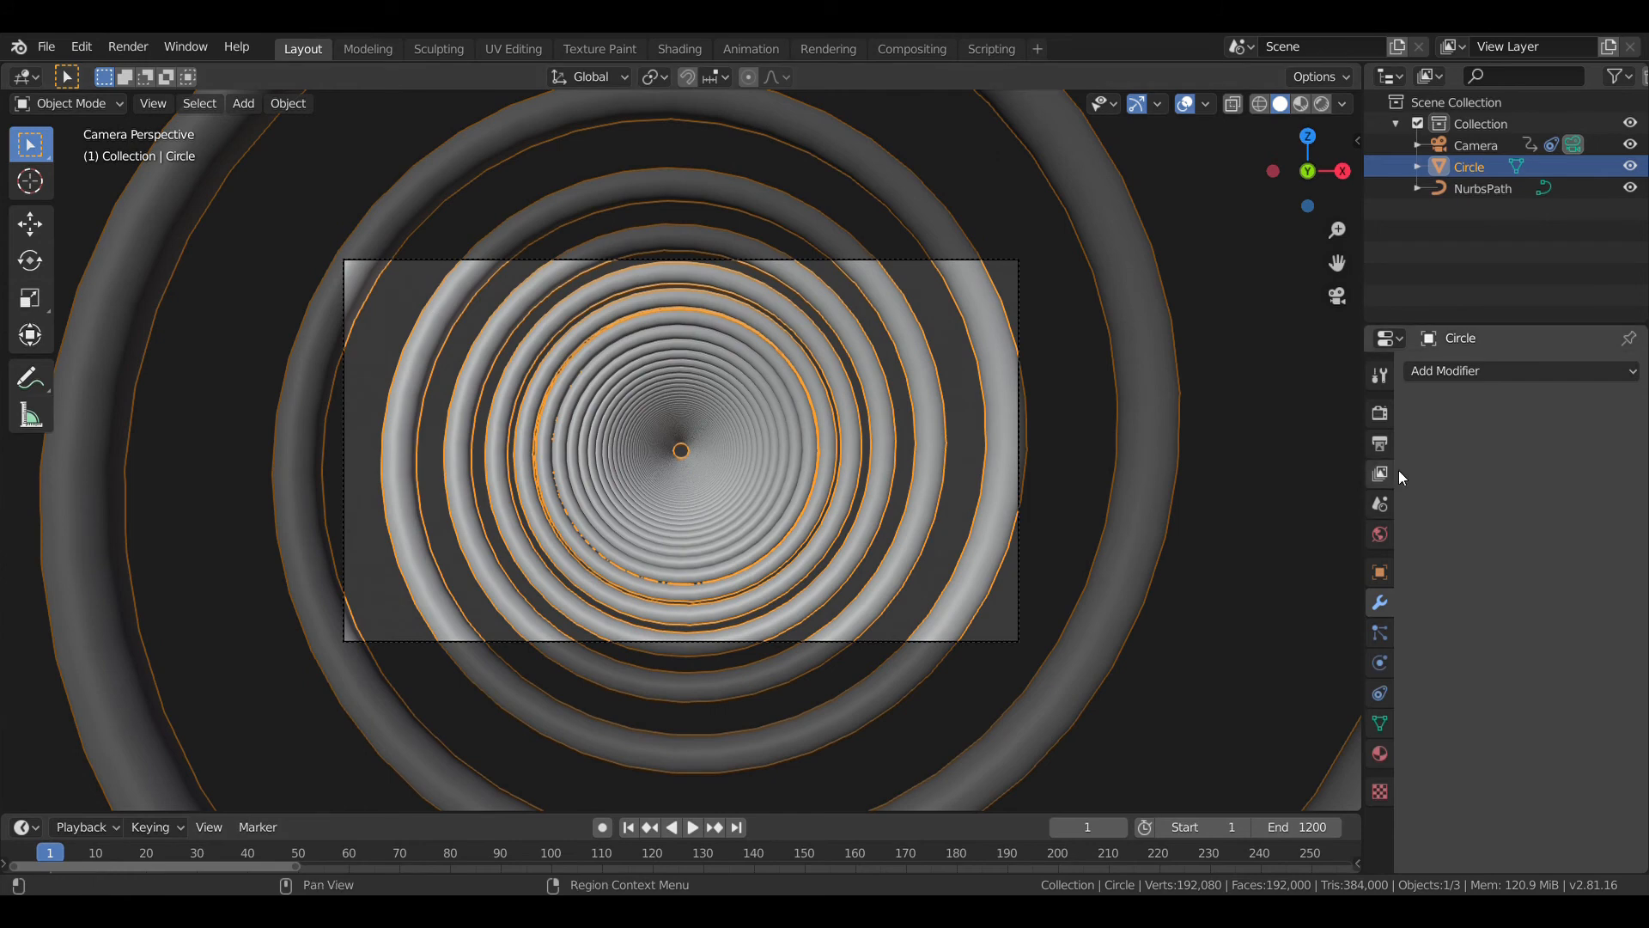
- Change the output frame rate to 29.97 fps
click(1380, 415)
click(1379, 445)
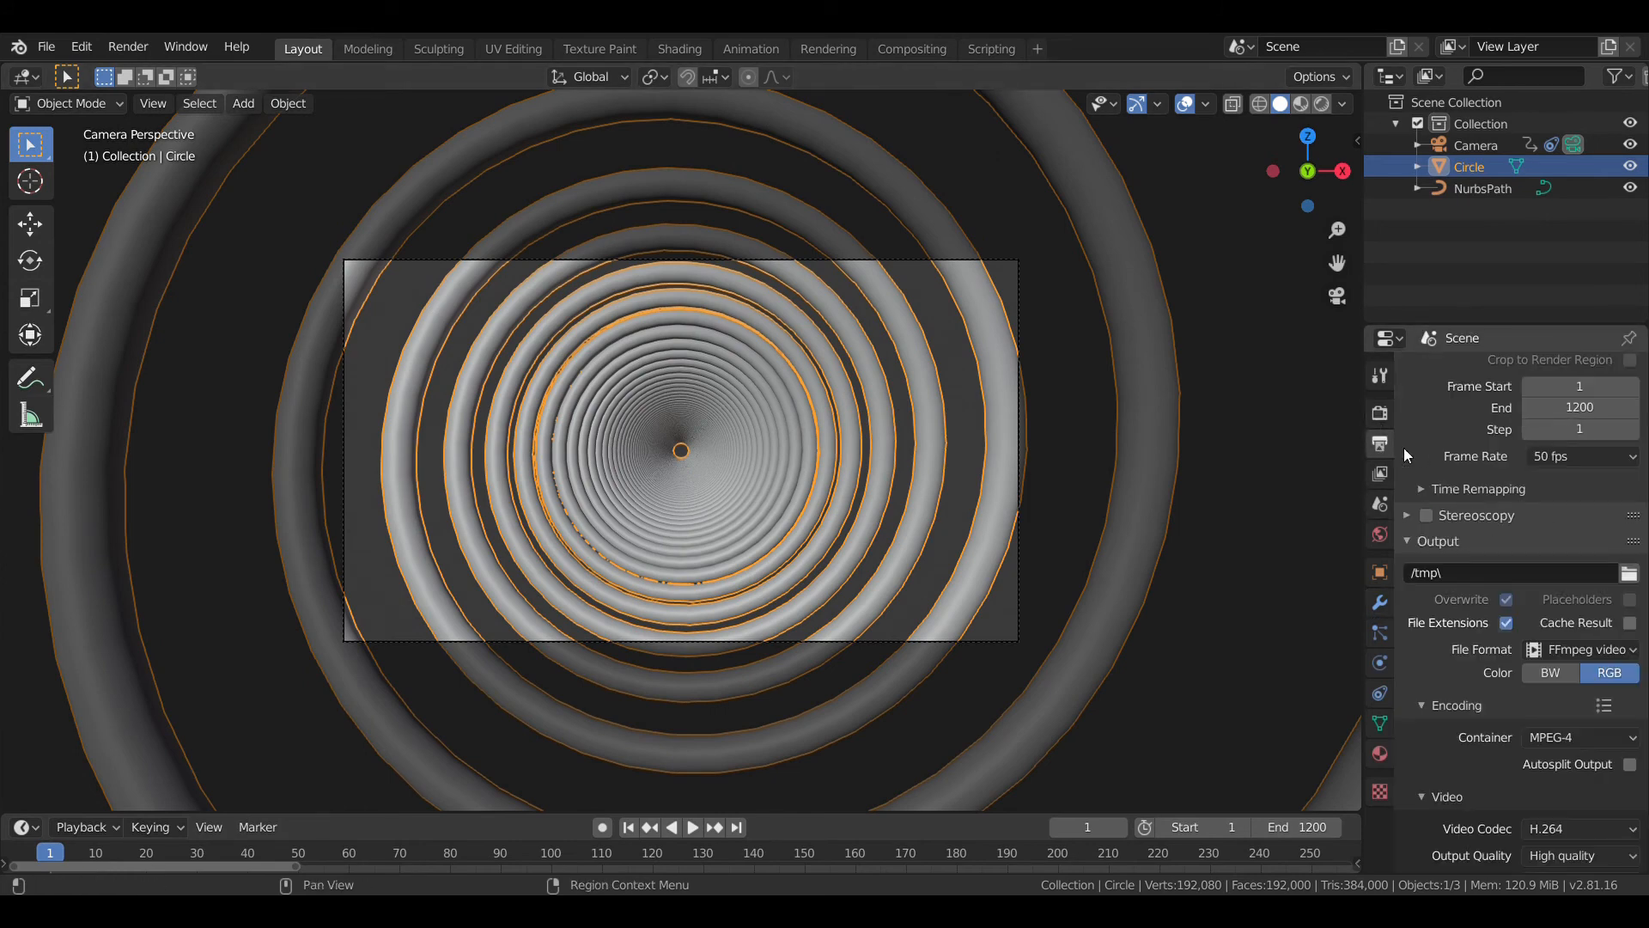
click(1553, 458)
click(1579, 547)
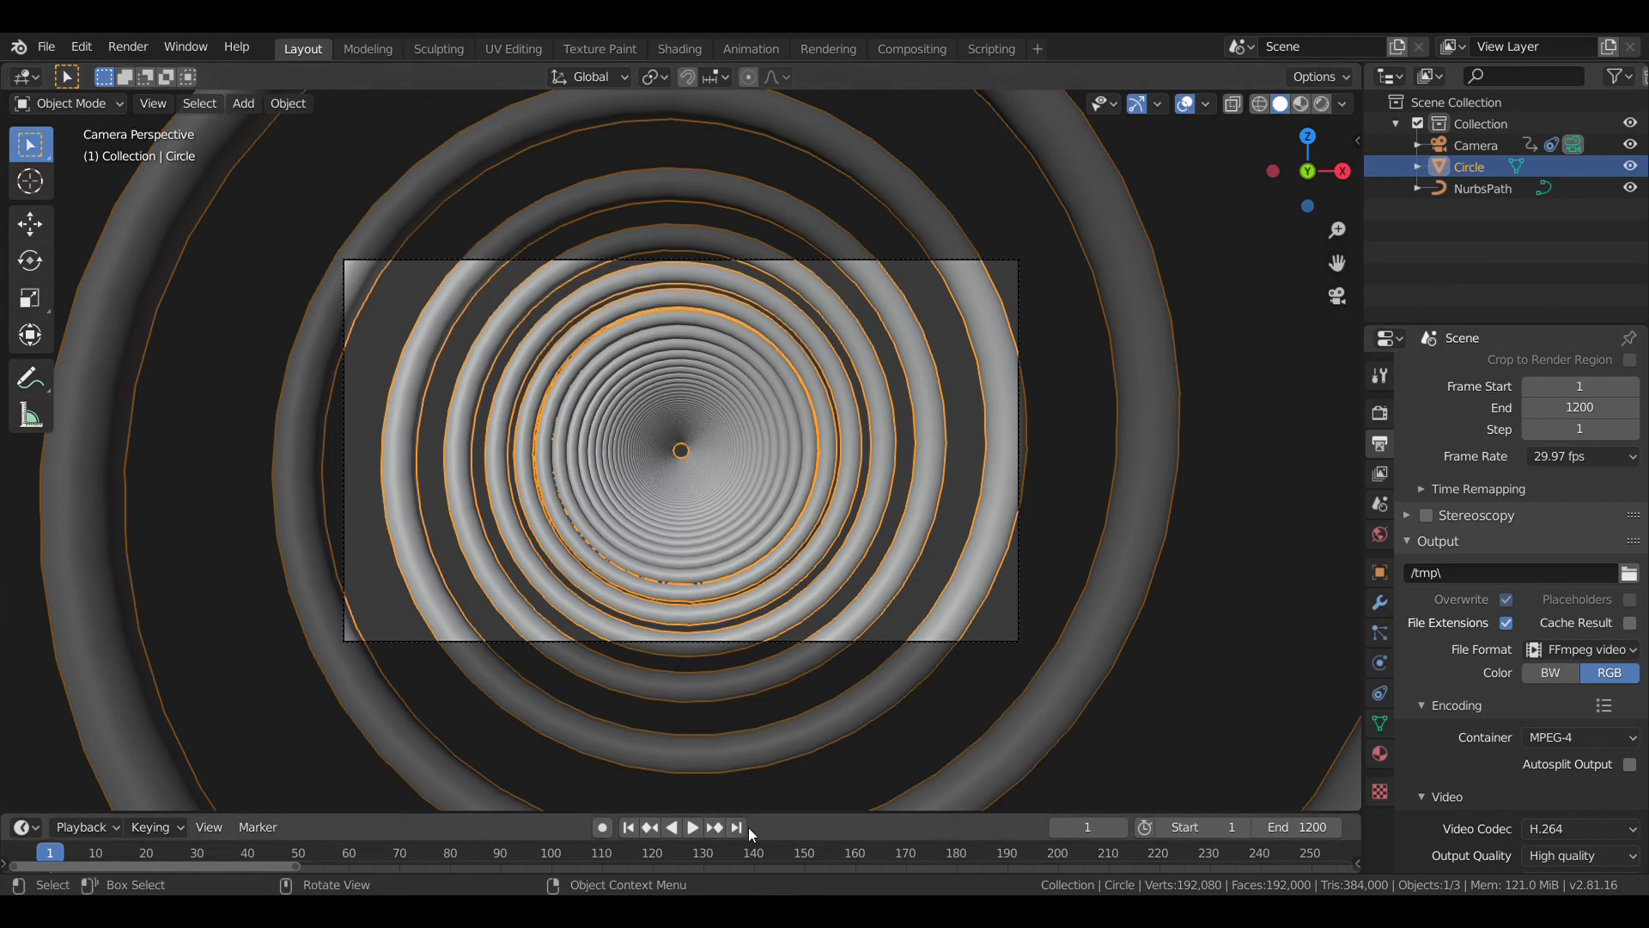
- Replay the camera animation at the new frame rate, stop it and go back to frame 1
click(694, 825)
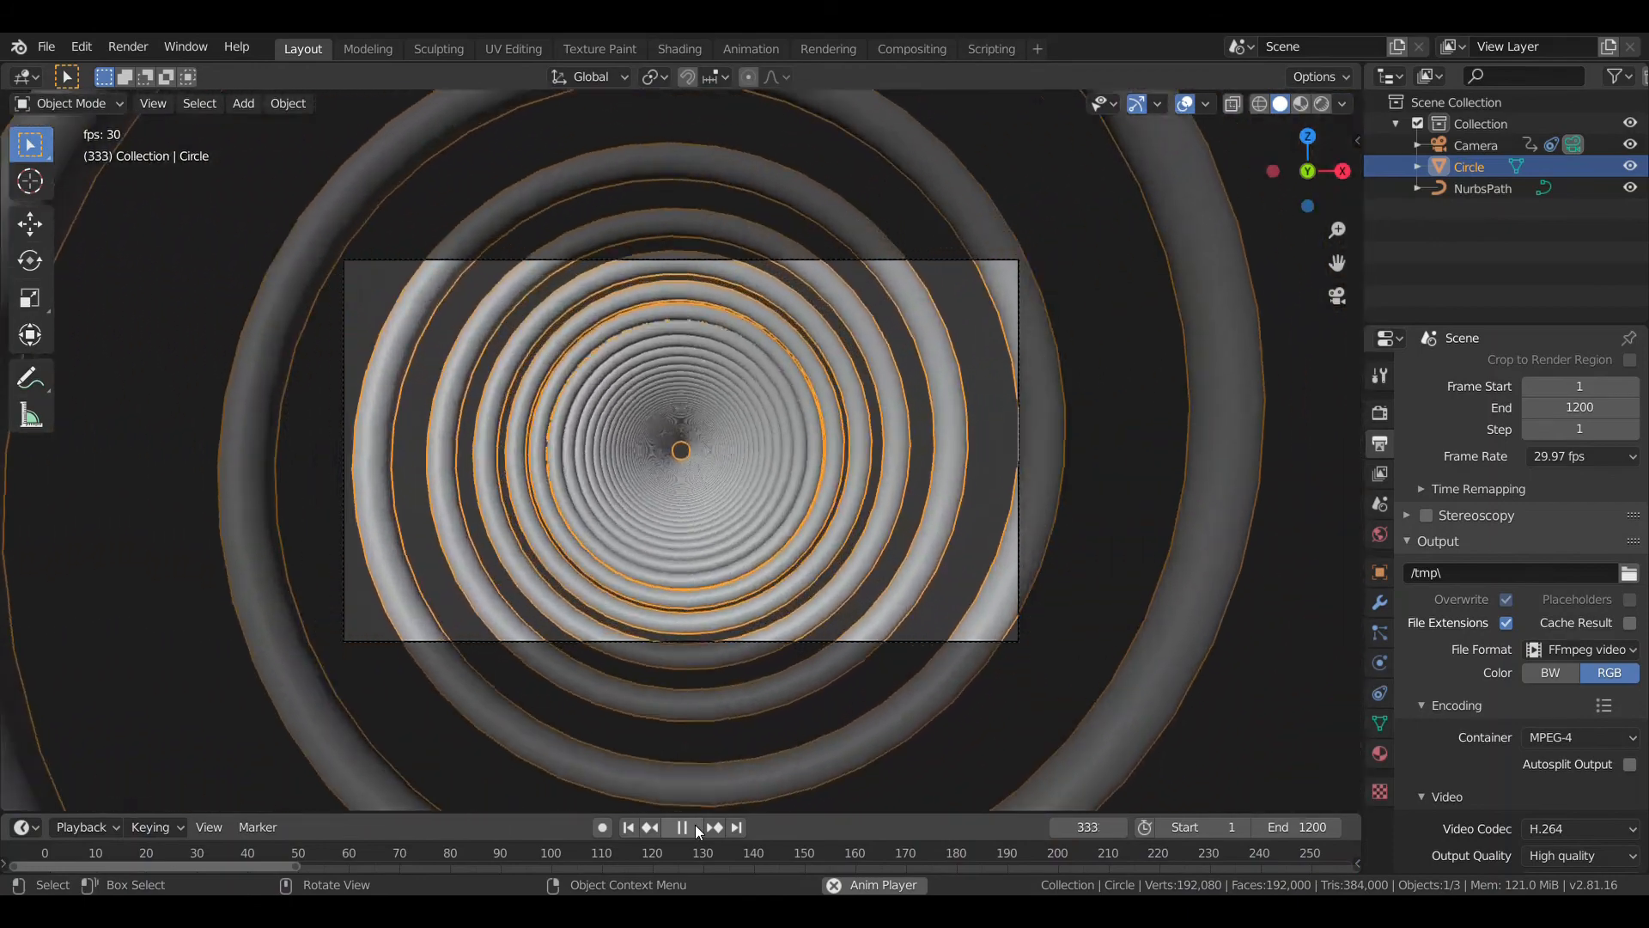
click(696, 827)
click(1089, 826)
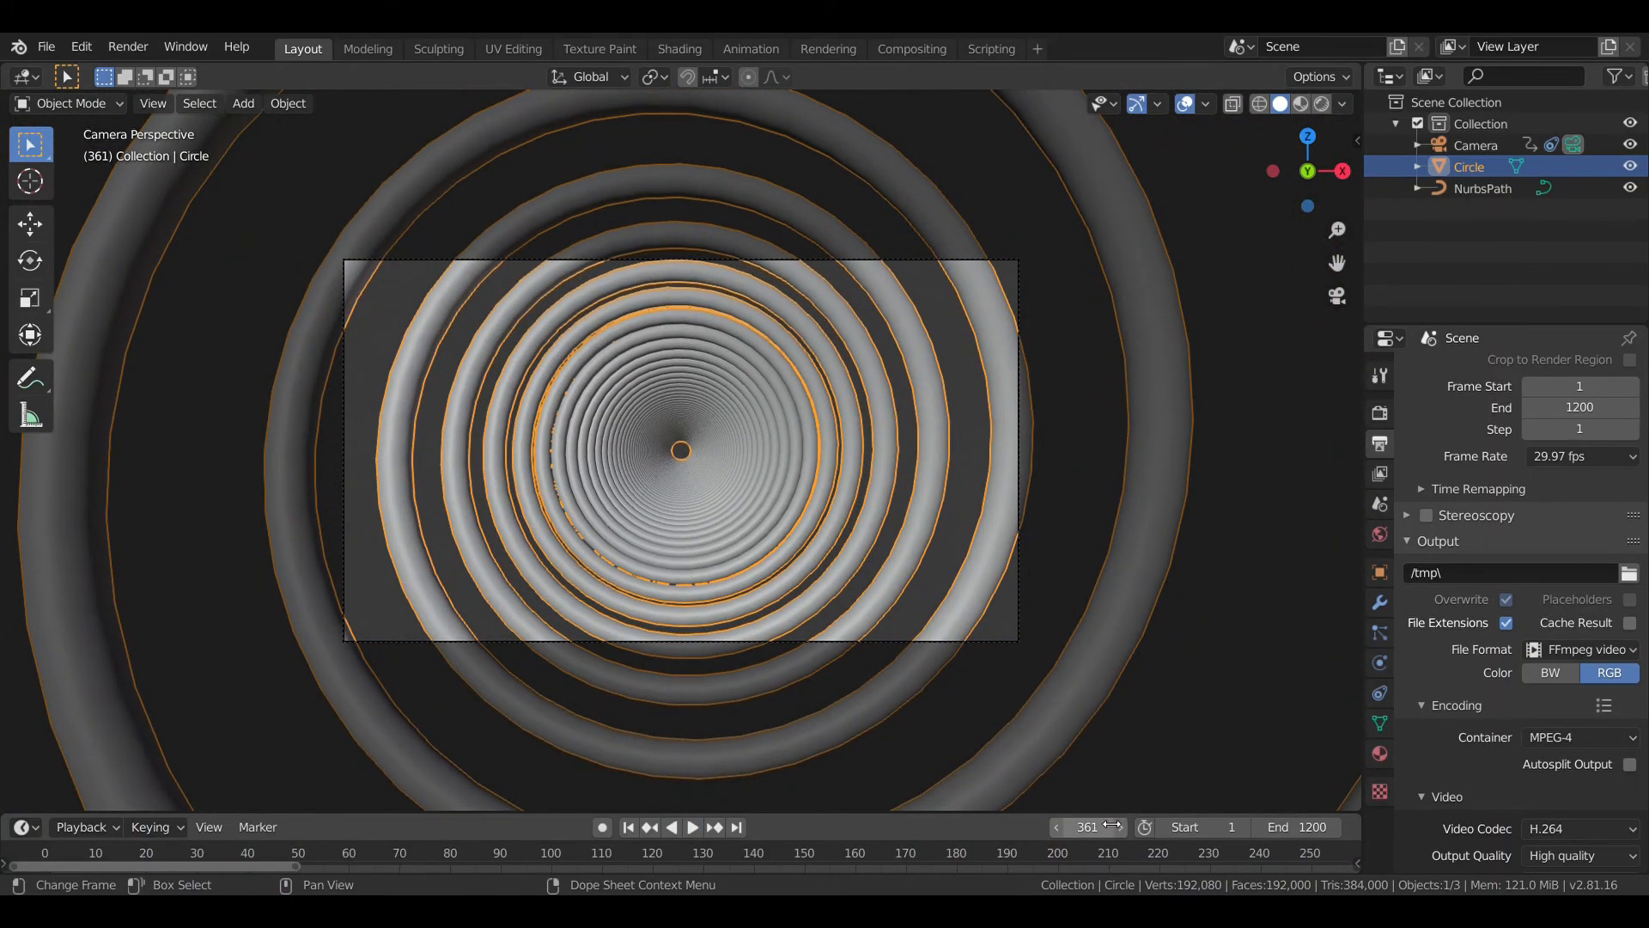
text(1)
key(Return)
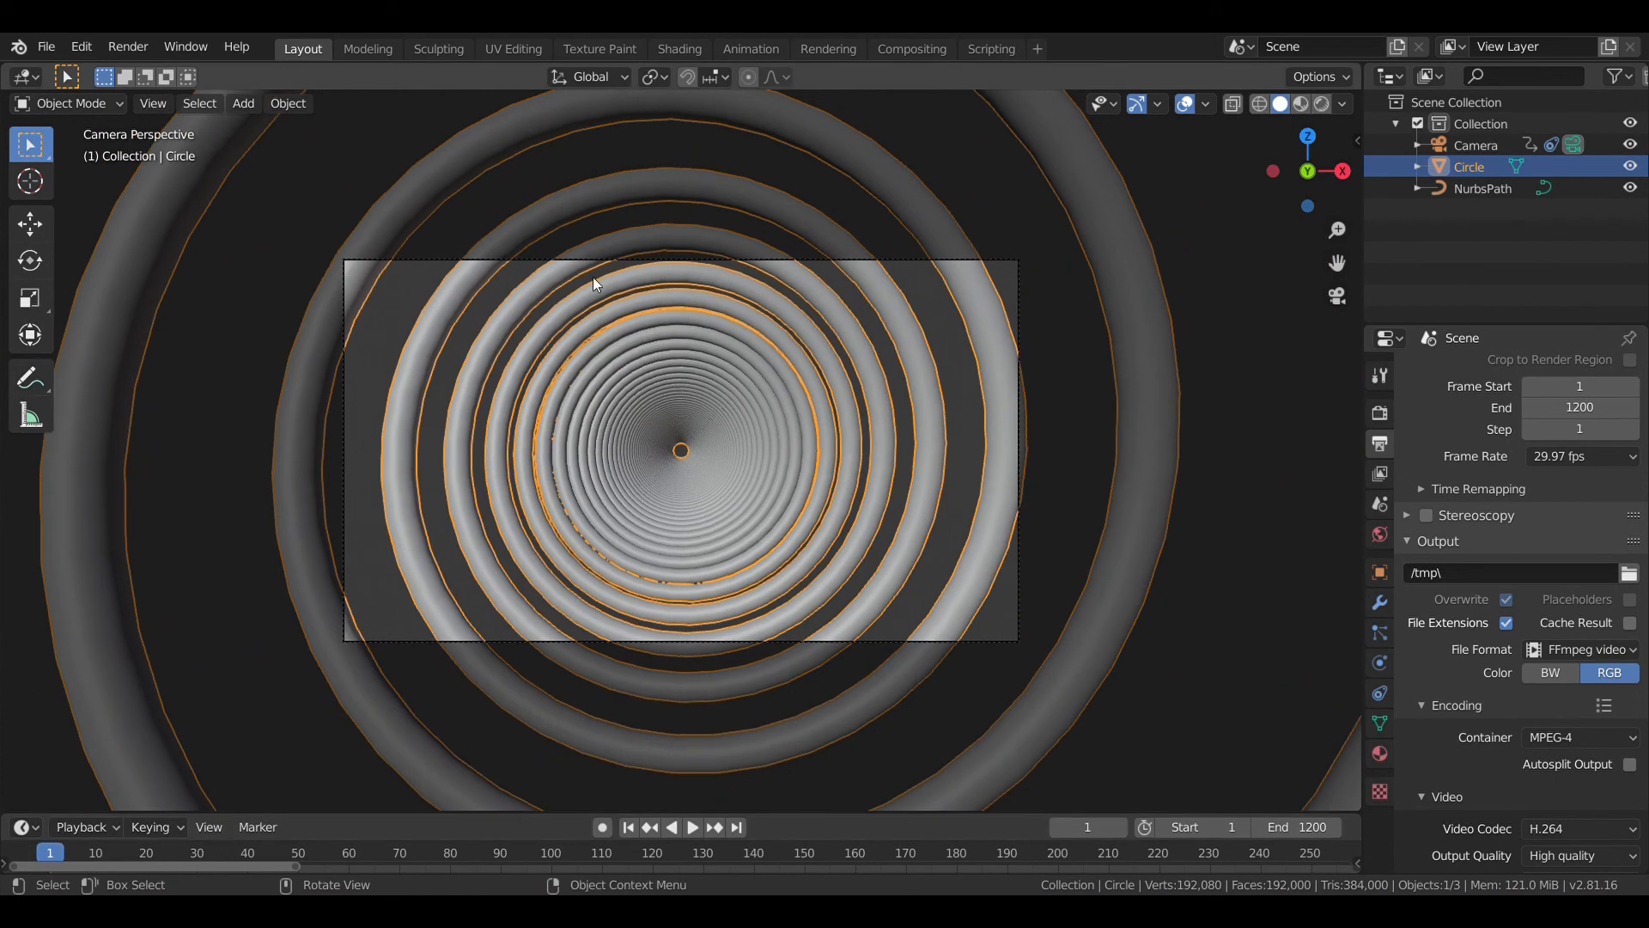
- Set the Eevee render samples to 100
click(152, 53)
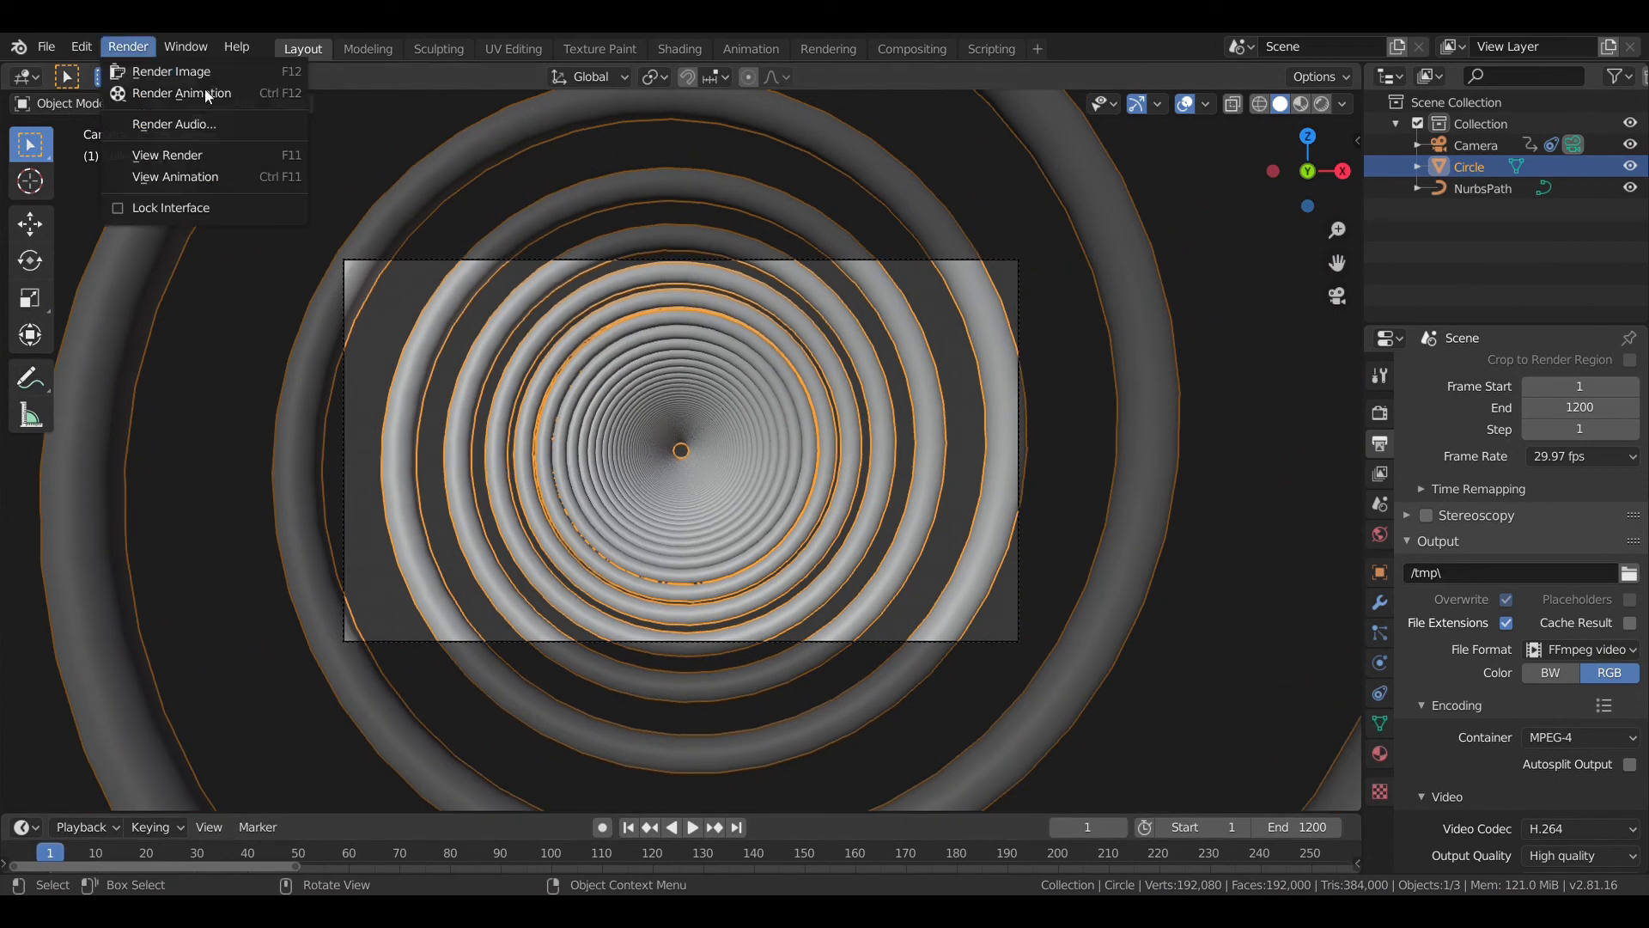
click(1380, 412)
click(1596, 438)
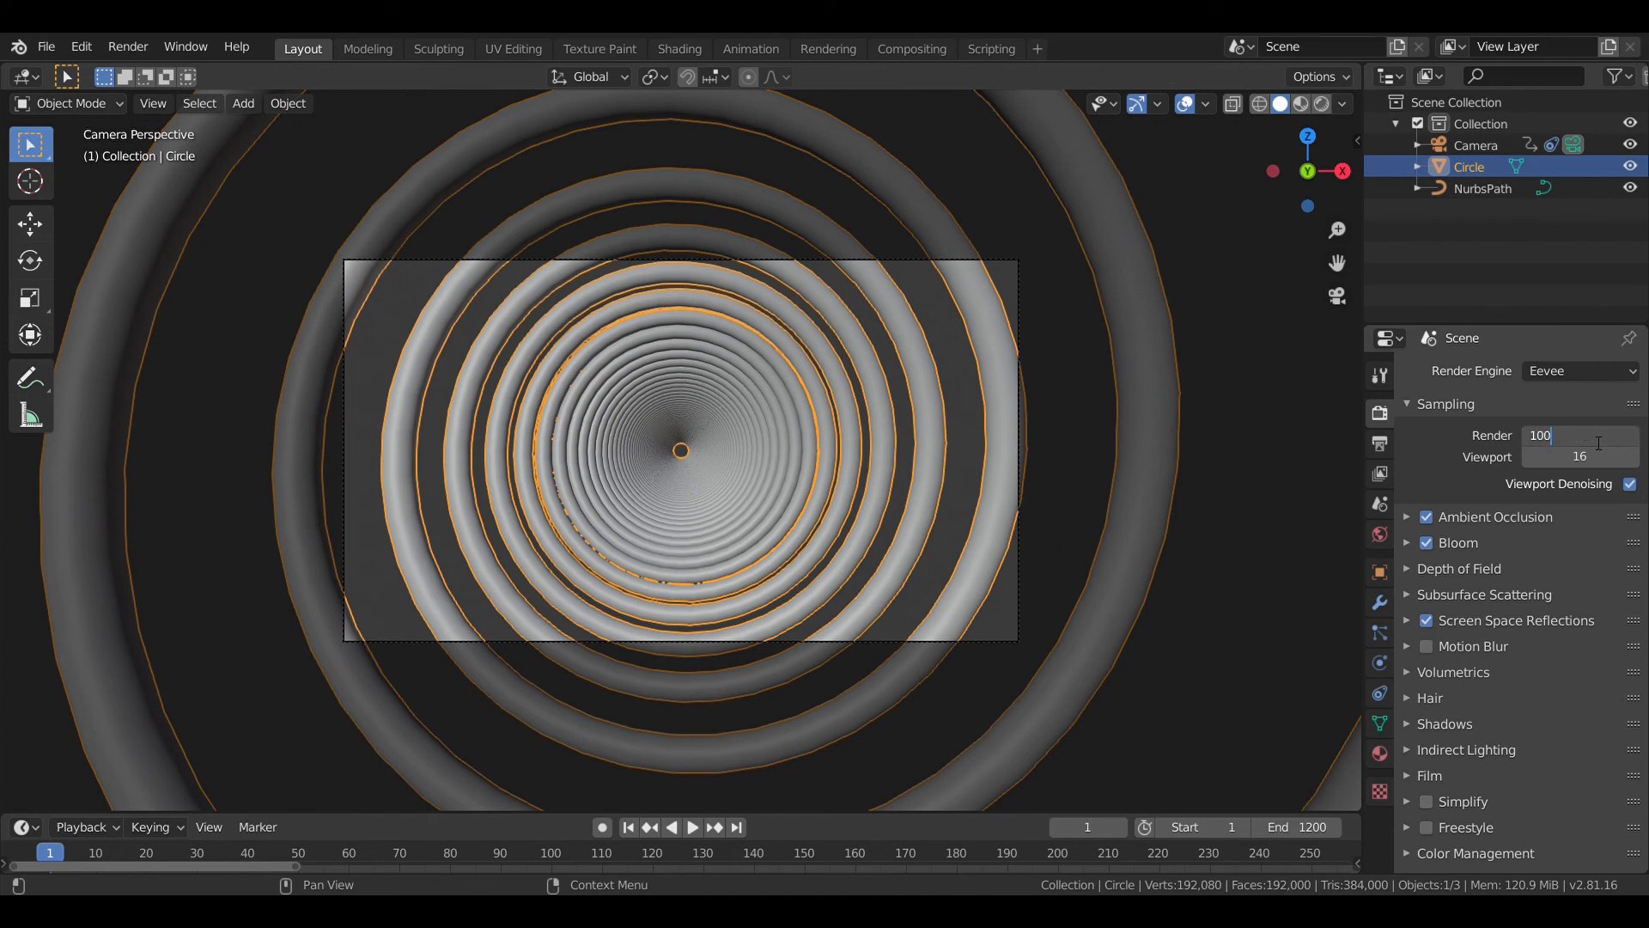
text(100)
key(Return)
- Start rendering the full tunnel animation
click(144, 48)
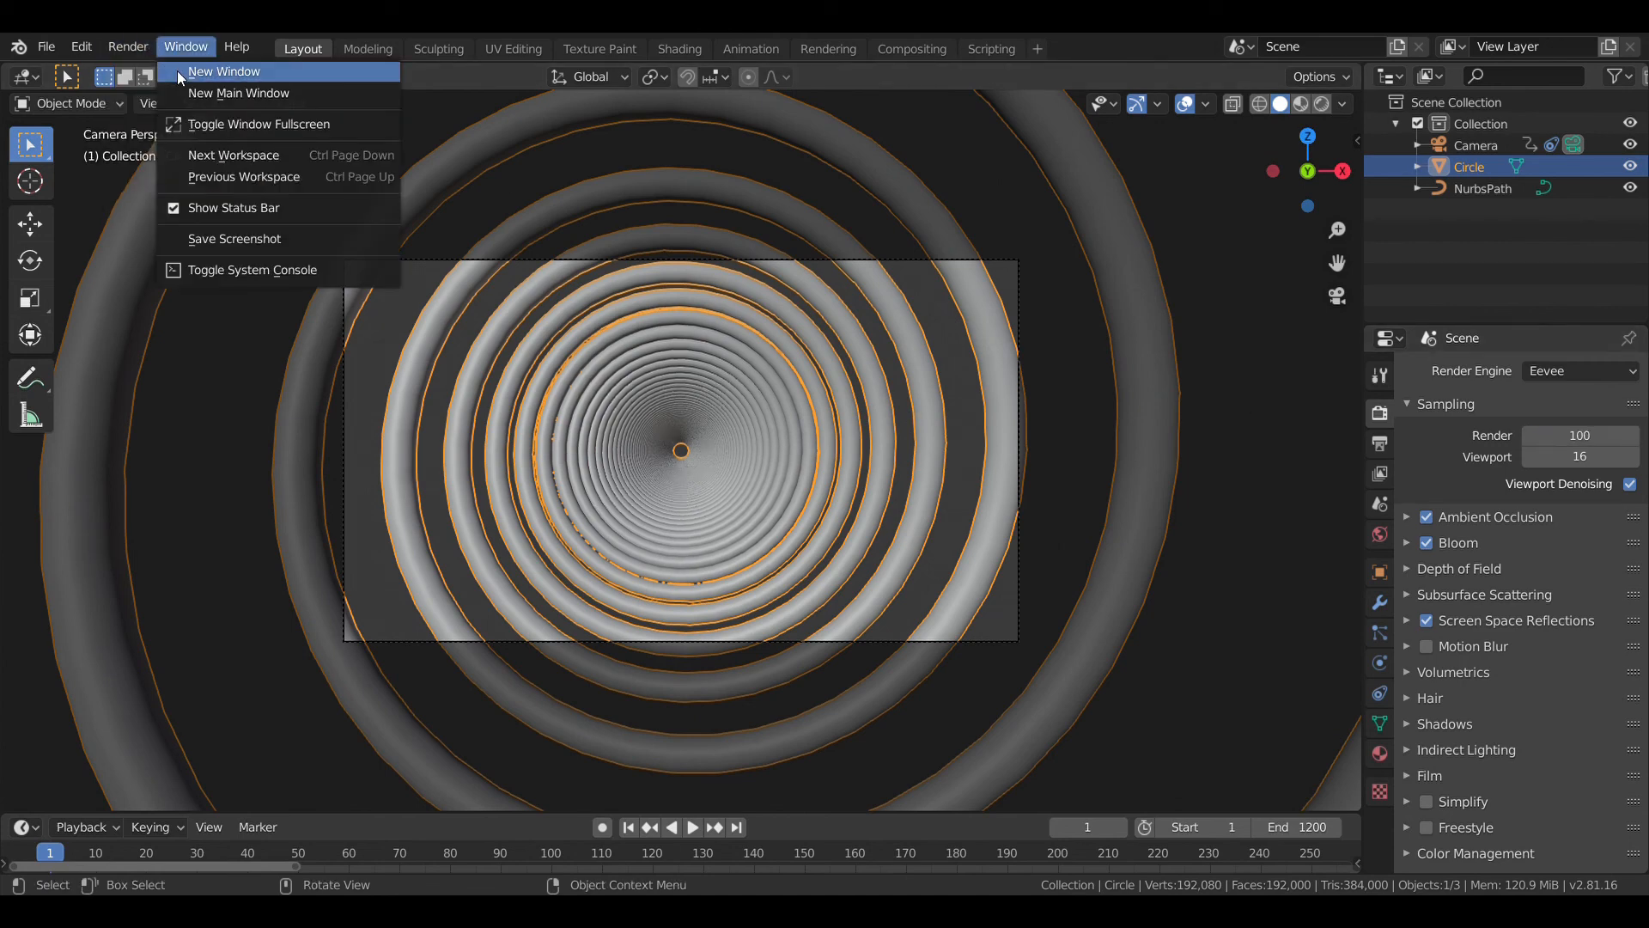
click(125, 50)
click(130, 53)
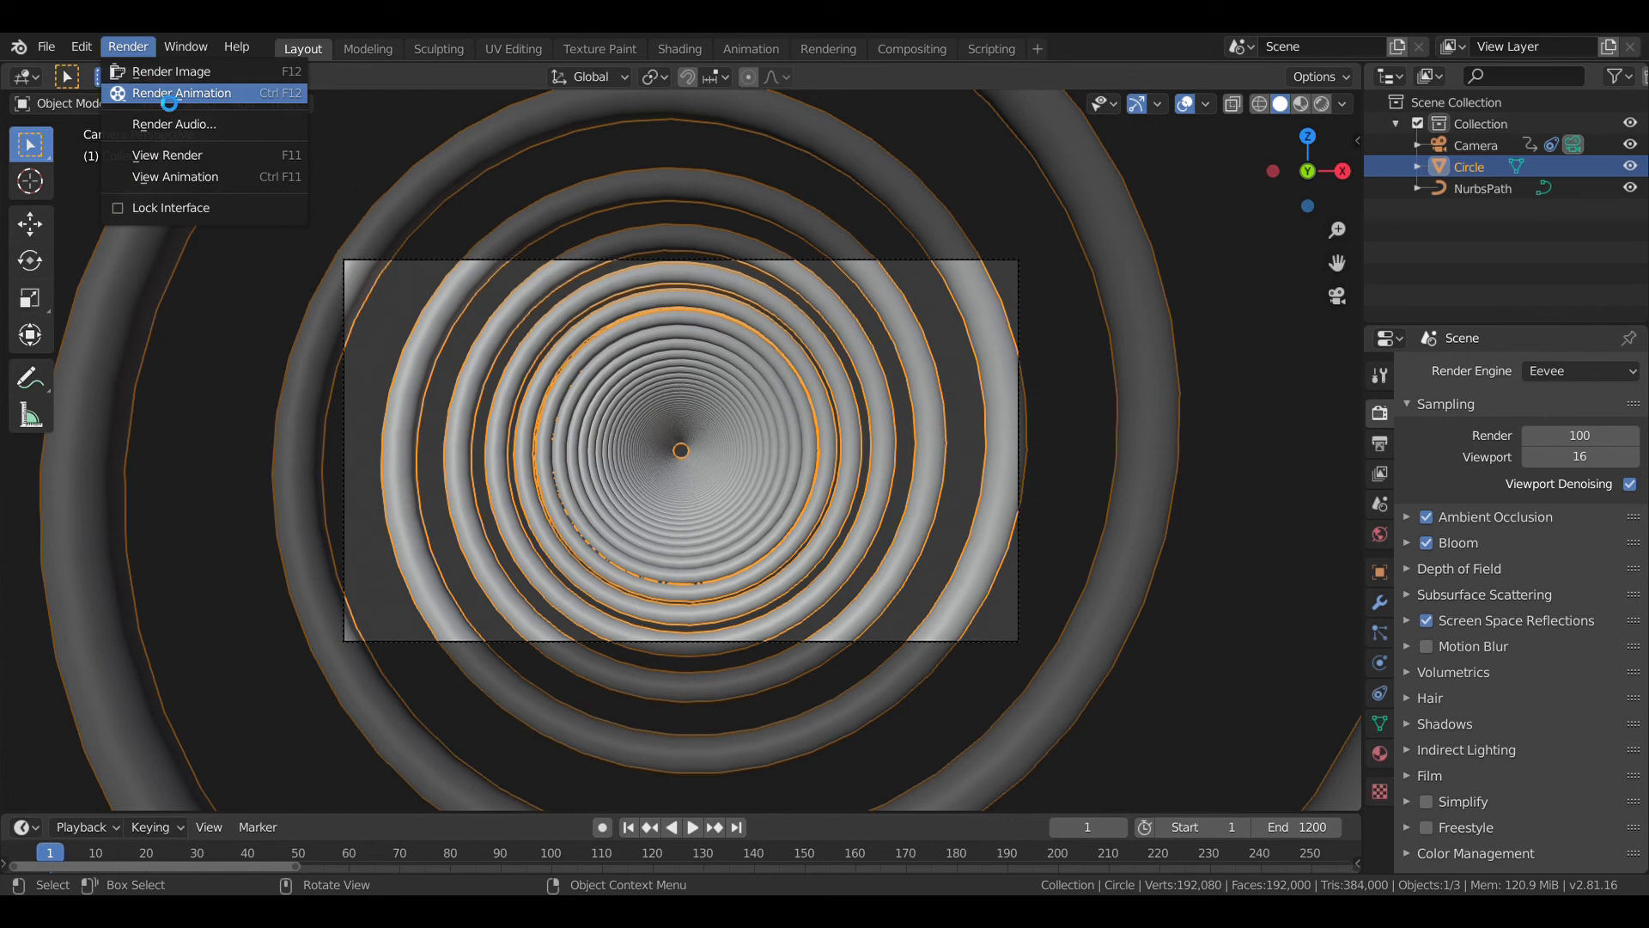
click(168, 93)
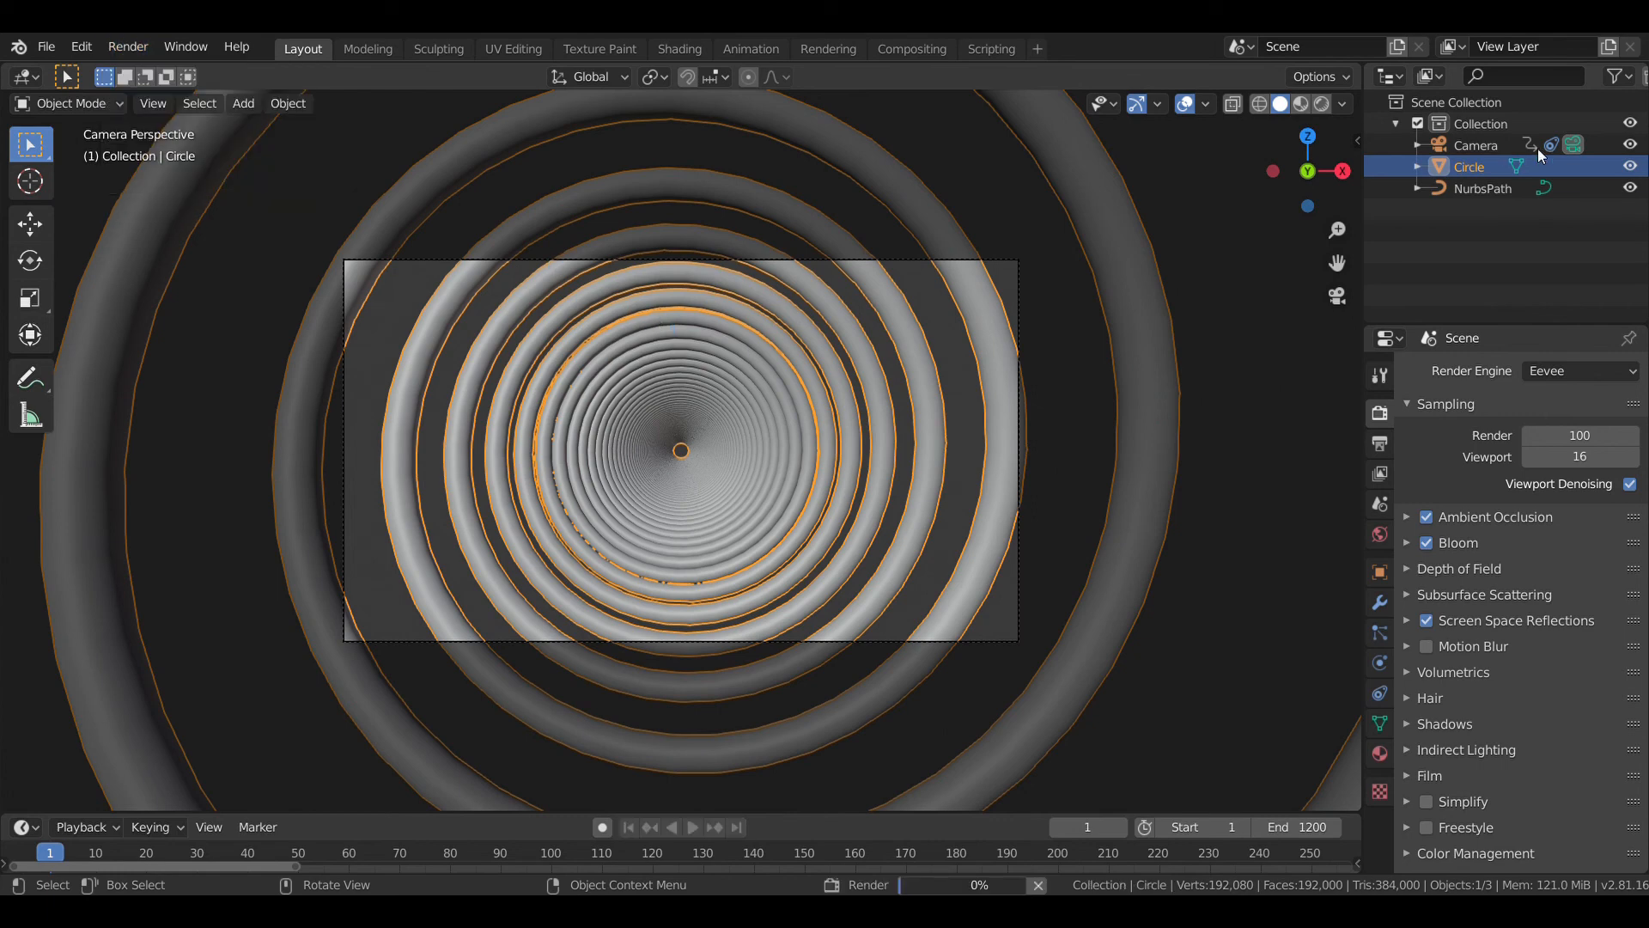